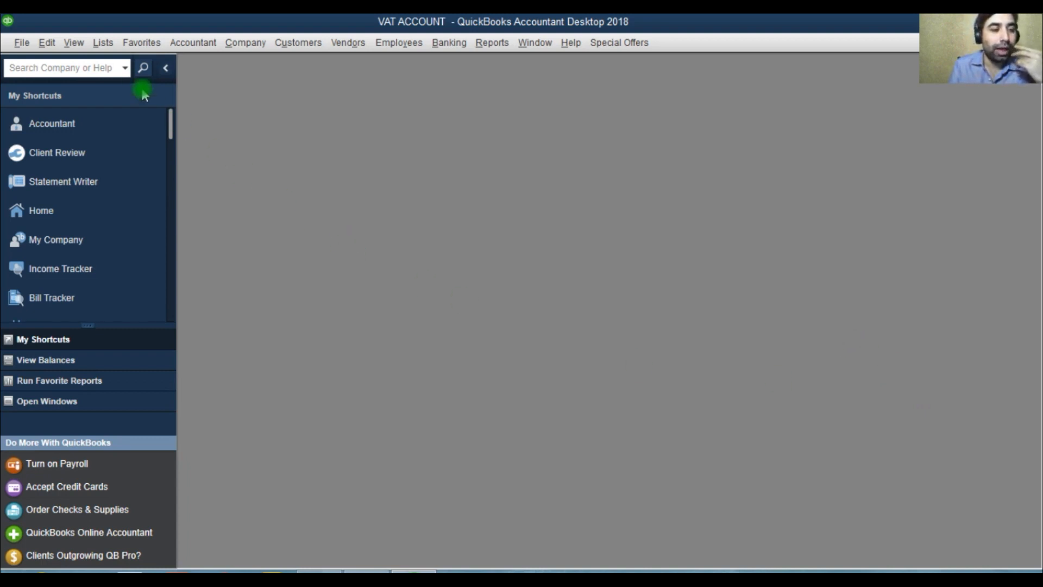
Step: Open the chart of accounts and maximize its window
left_click(102, 42)
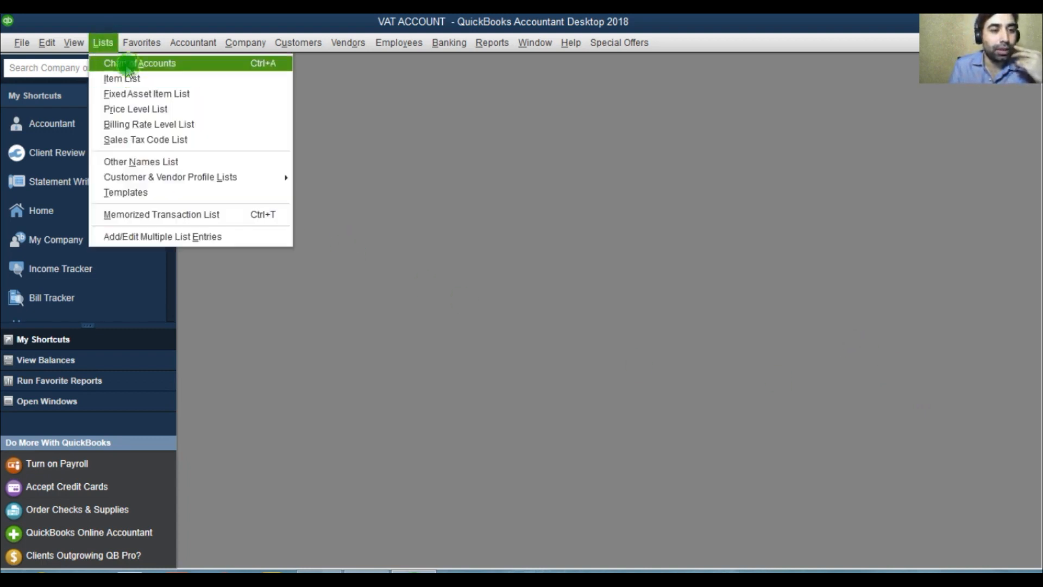
left_click(128, 65)
left_click(575, 152)
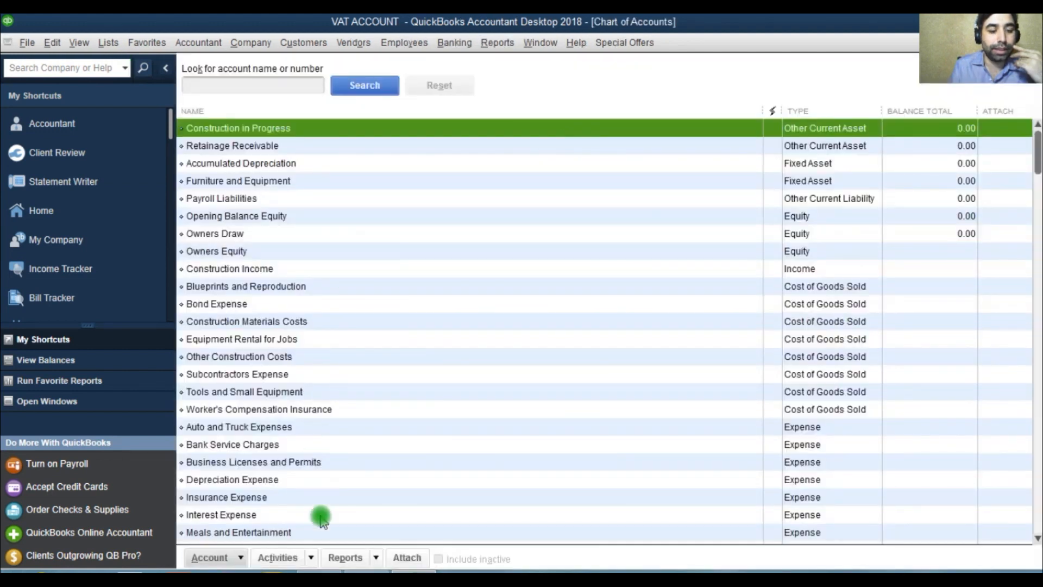
Step: Create an Other Current Liability account named VAT CONTROL ACCOUNT and save it
left_click(239, 557)
left_click(232, 334)
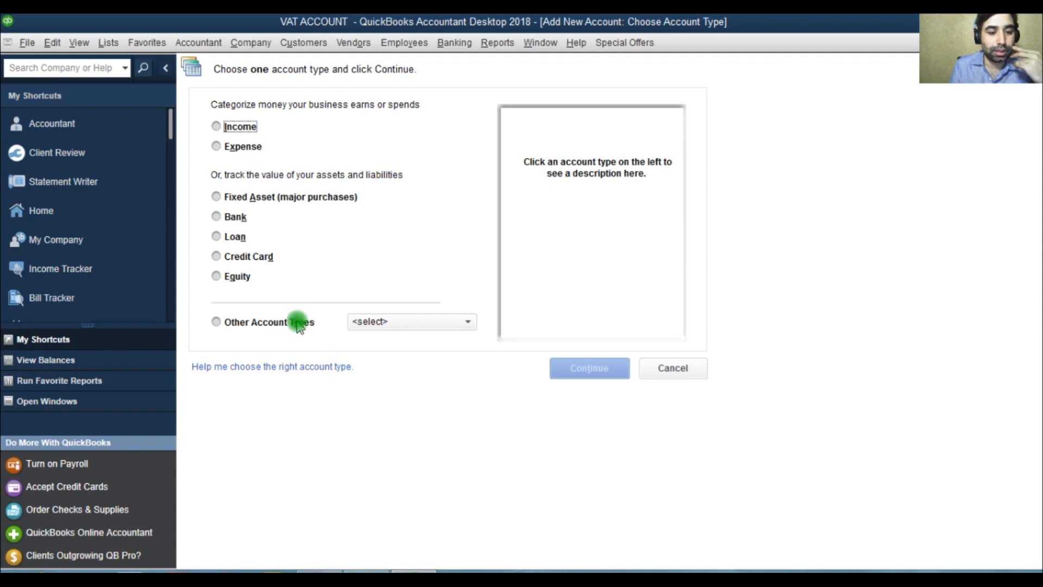
left_click(298, 326)
left_click(408, 414)
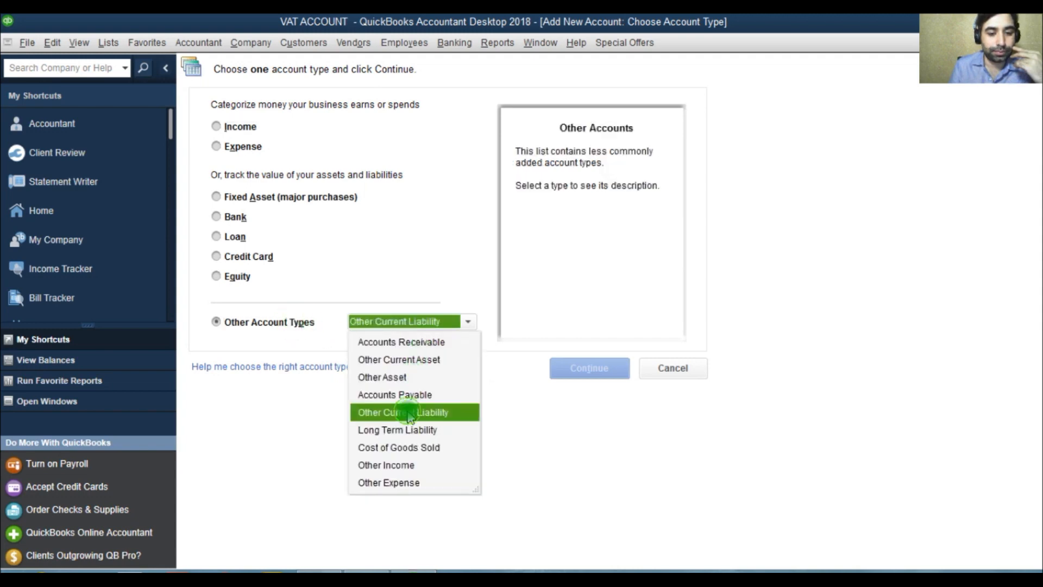
left_click(577, 369)
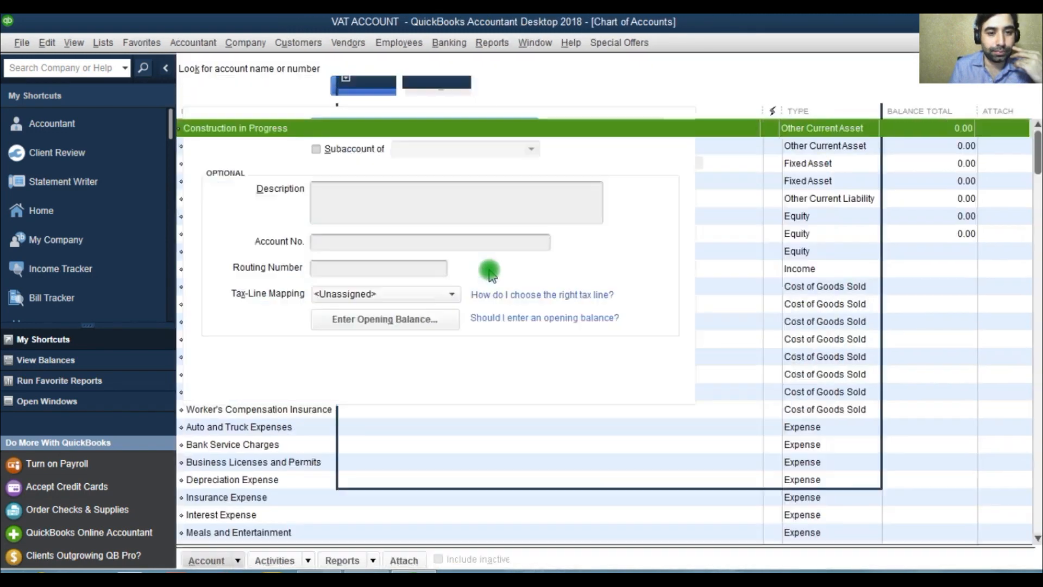
type("VAT CONTROL ACCOUNT")
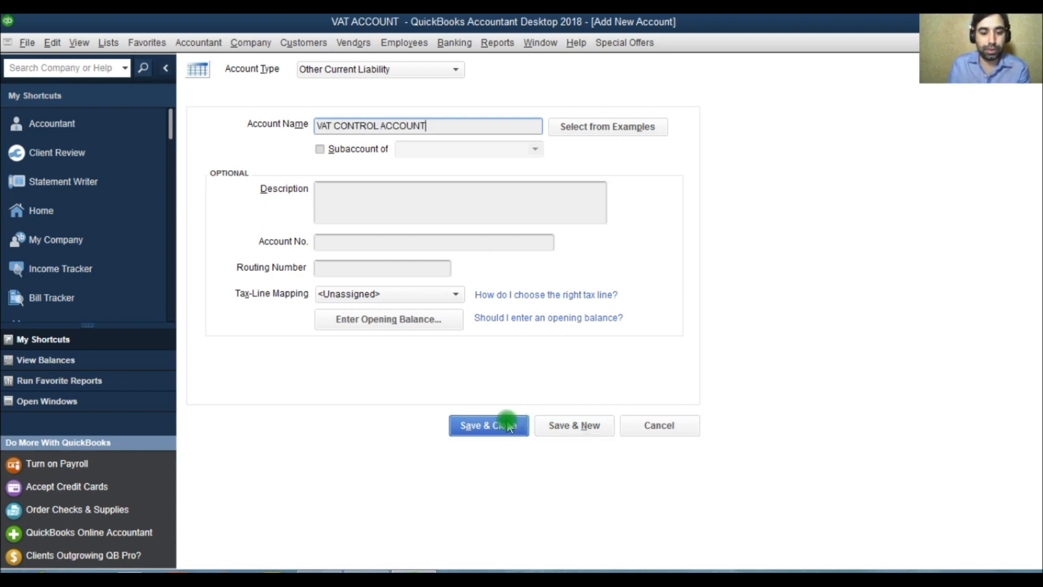
left_click(507, 425)
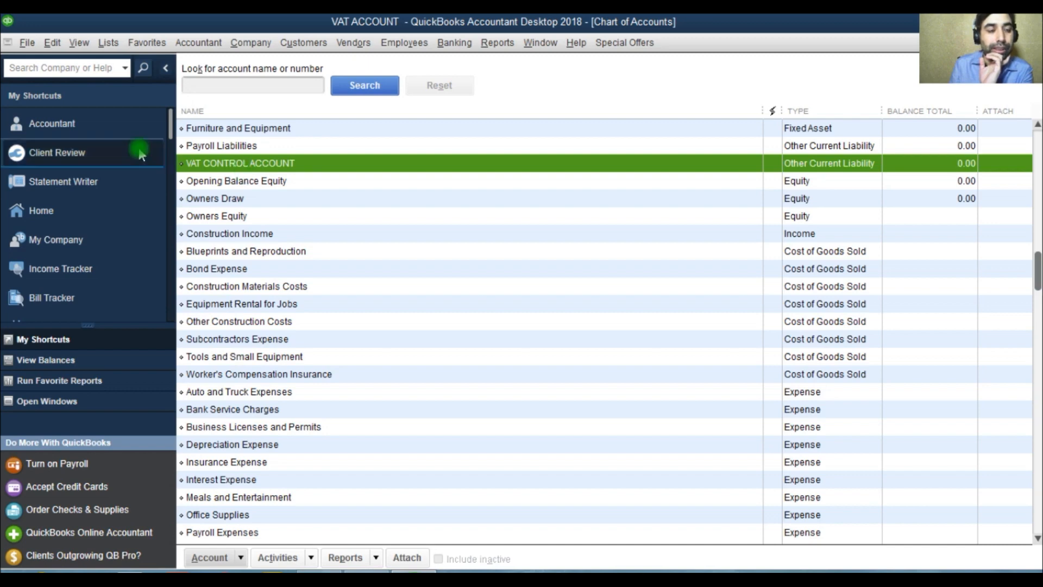
Step: Turn on sales tax in the company preferences and set the sales tax payment period to quarterly
left_click(52, 44)
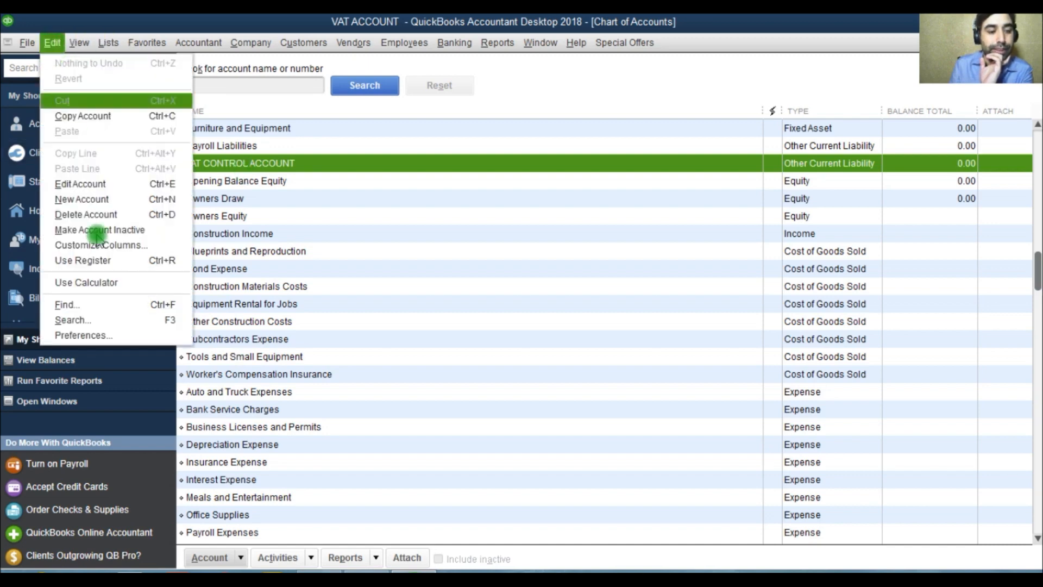
left_click(104, 337)
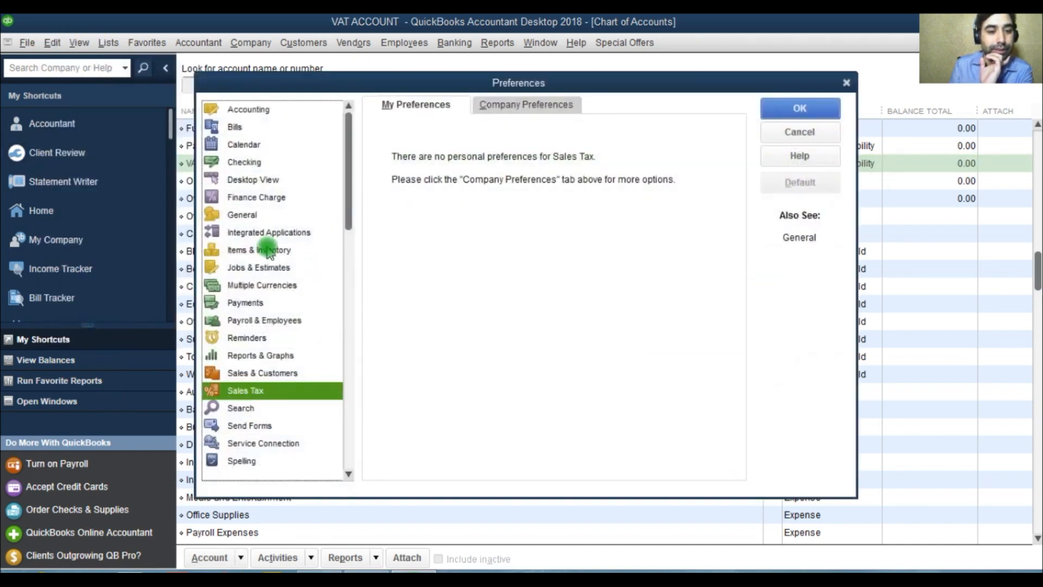
left_click(236, 393)
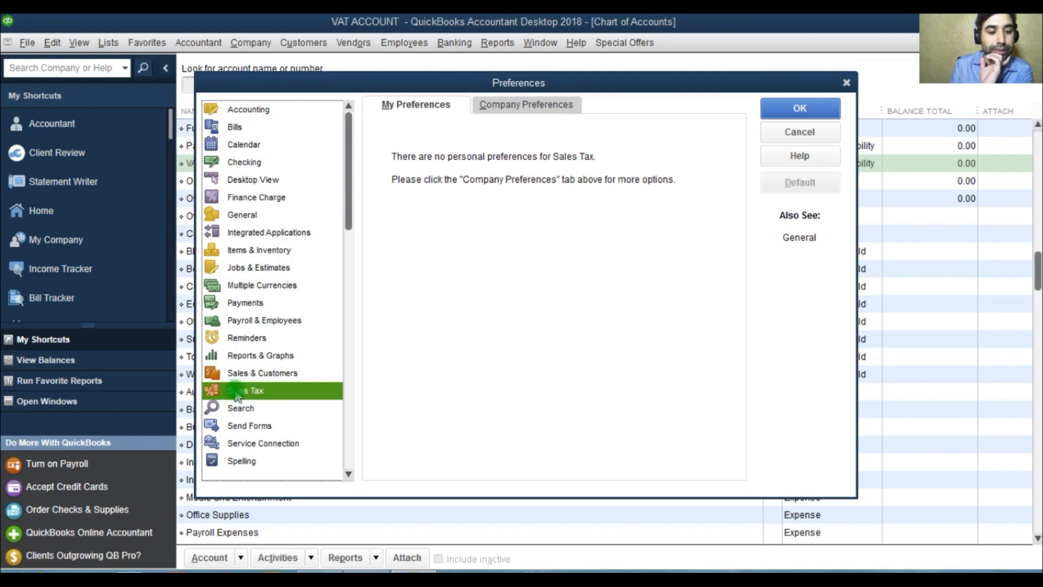
left_click(495, 105)
left_click(537, 129)
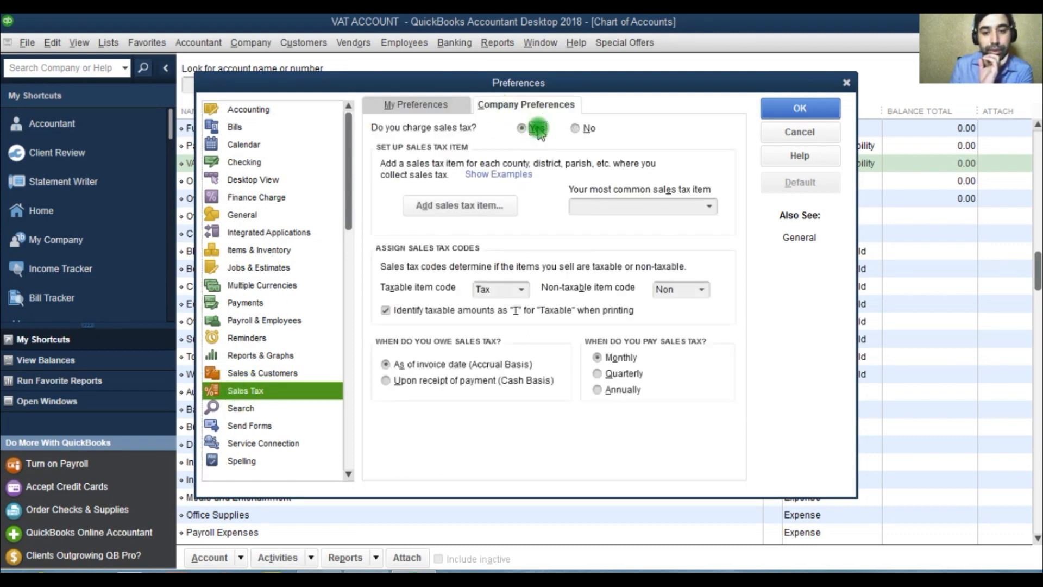
left_click(617, 374)
Step: Add a sales tax item named VAT with a tax rate of 5%
left_click(479, 217)
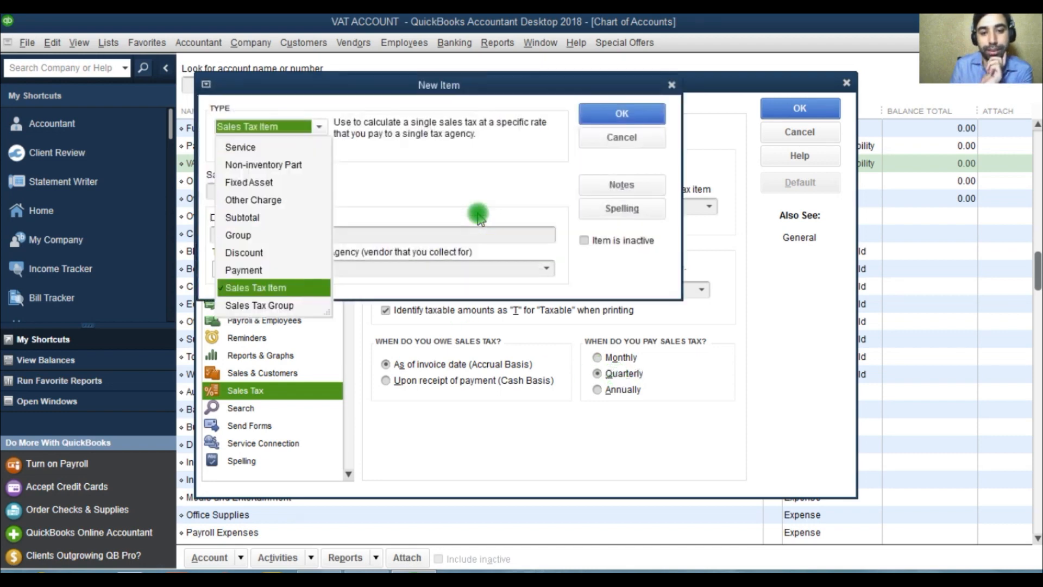
left_click(273, 288)
left_click(280, 194)
type("VAT")
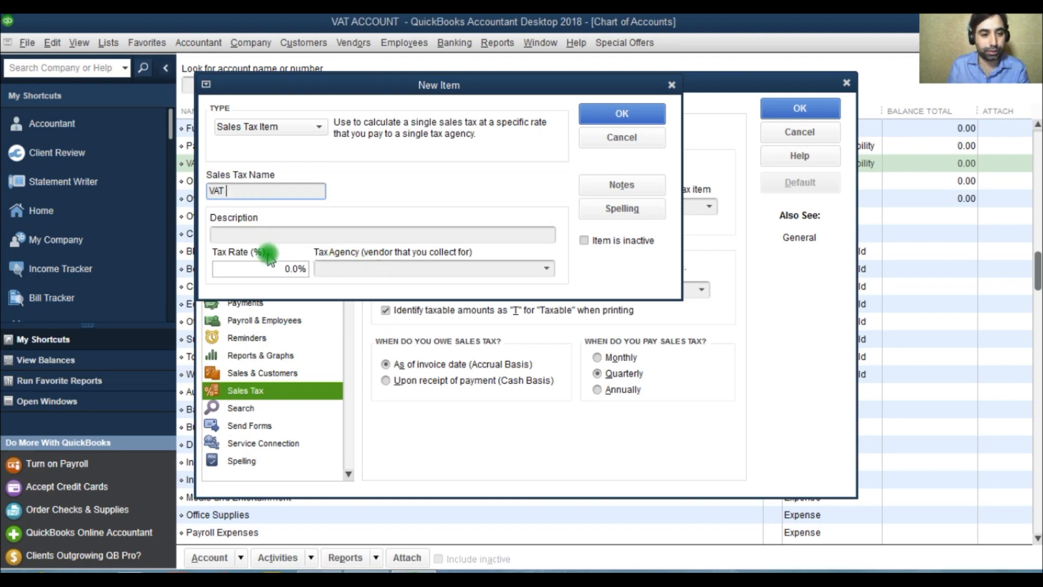
left_click(294, 269)
type("5%")
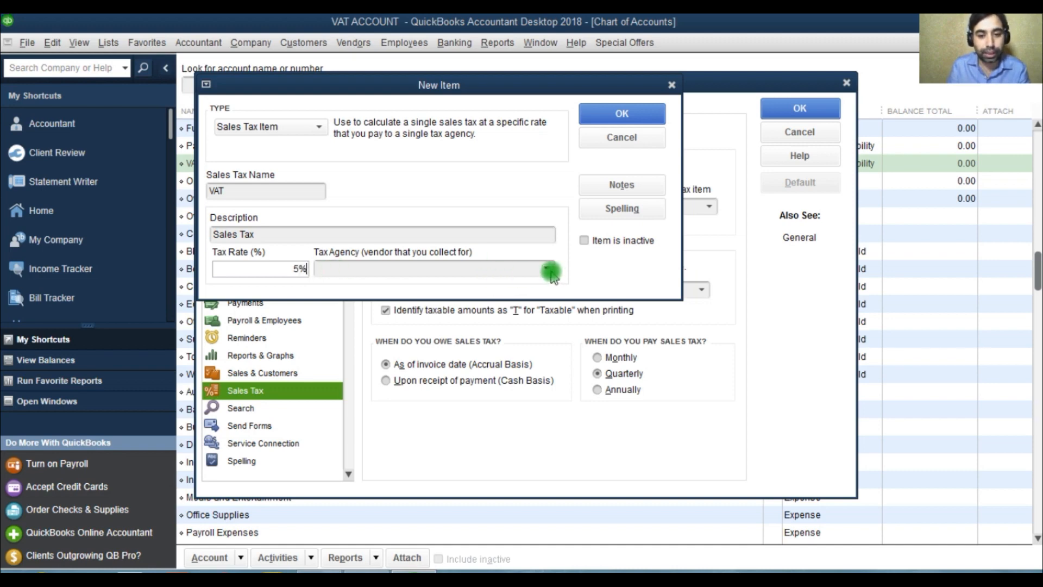
Step: Create a new vendor named GOVT as the VAT item's tax agency and save the item
left_click(547, 268)
left_click(343, 288)
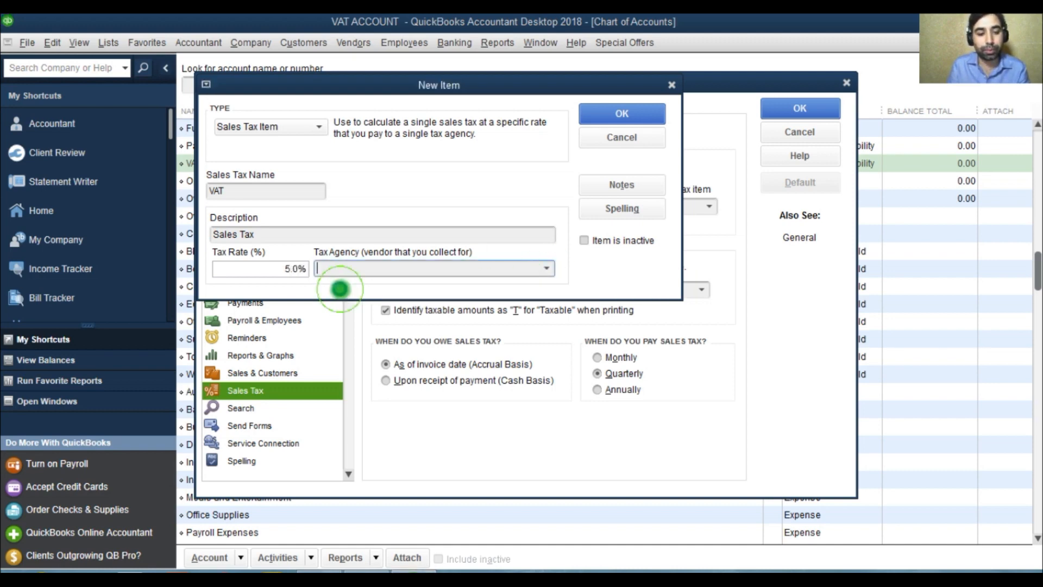
type("goo")
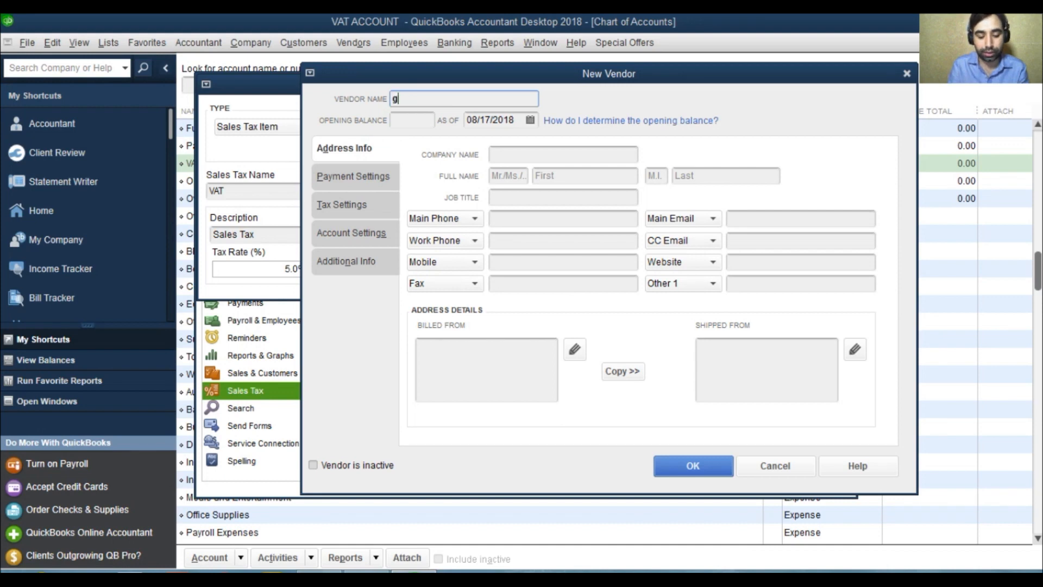
key("BackSpace")
key("BackSpace")
key("BackSpace")
type("GOVT")
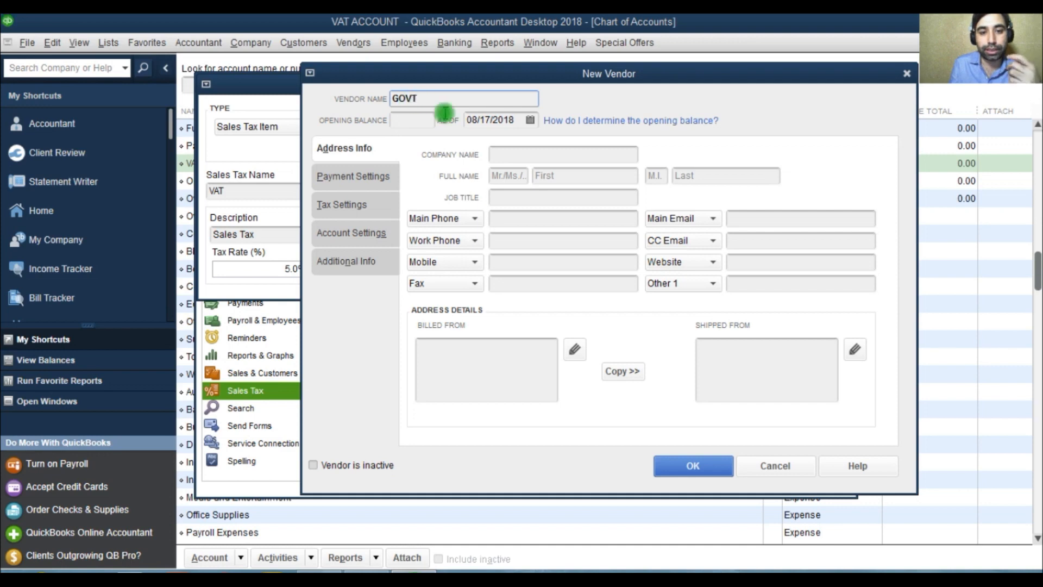
left_click(690, 466)
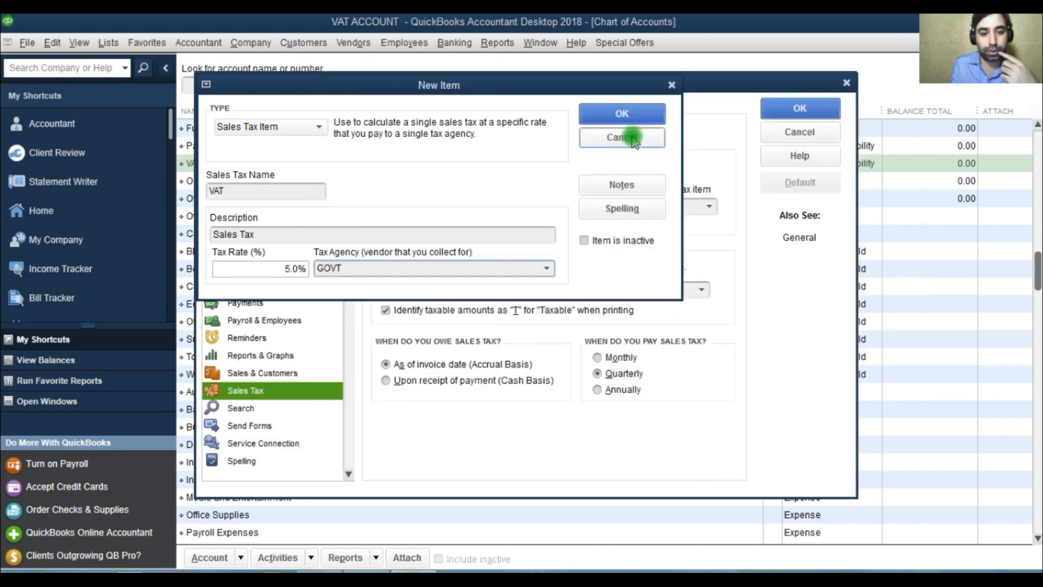
left_click(614, 114)
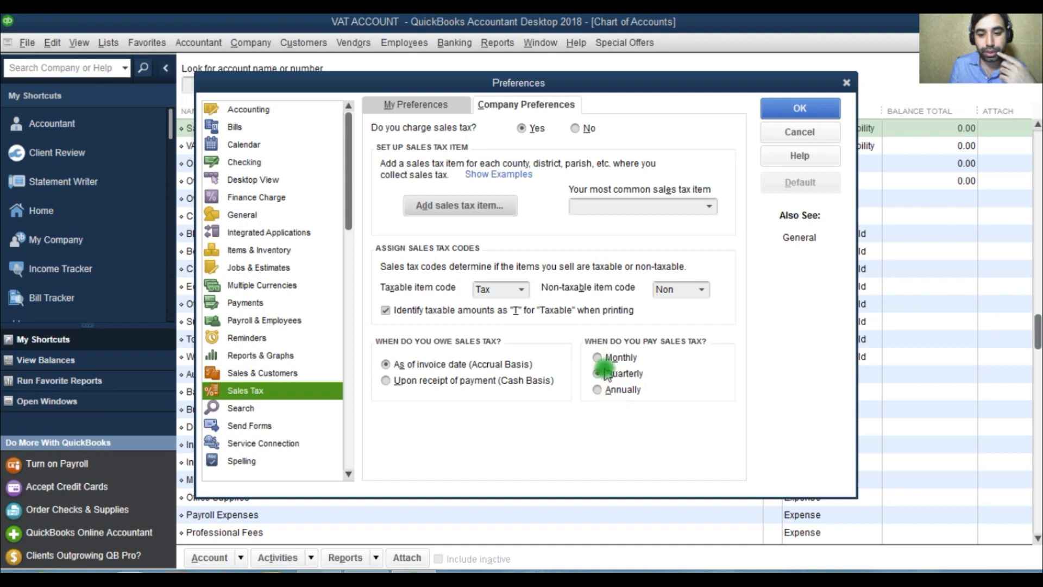
left_click(602, 397)
left_click(599, 357)
left_click(603, 374)
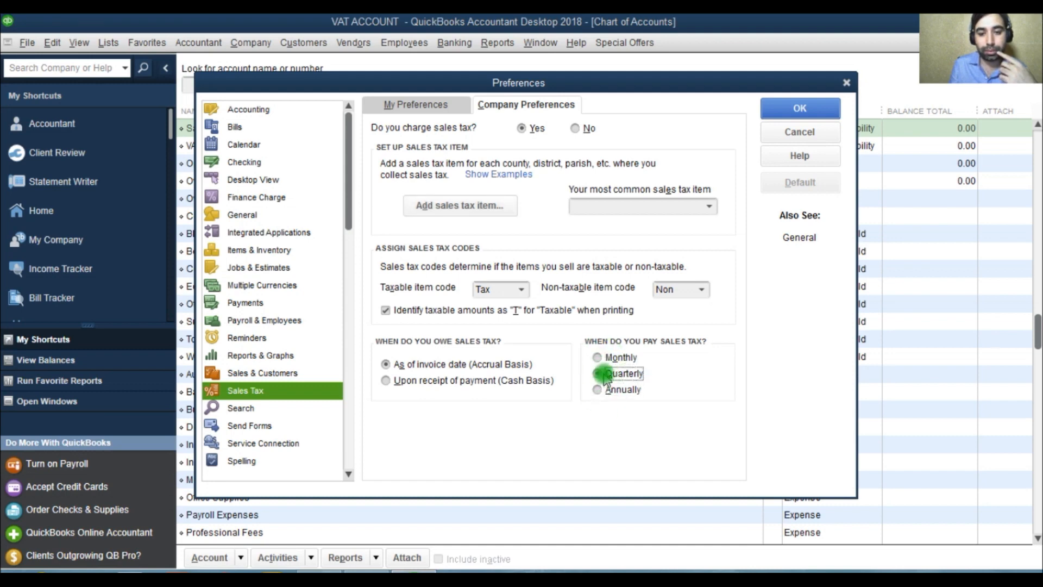
Step: Choose VAT as the most common sales tax item and apply the preferences, making all existing customers and inventory and non-inventory parts taxable
left_click(709, 207)
left_click(605, 242)
left_click(801, 116)
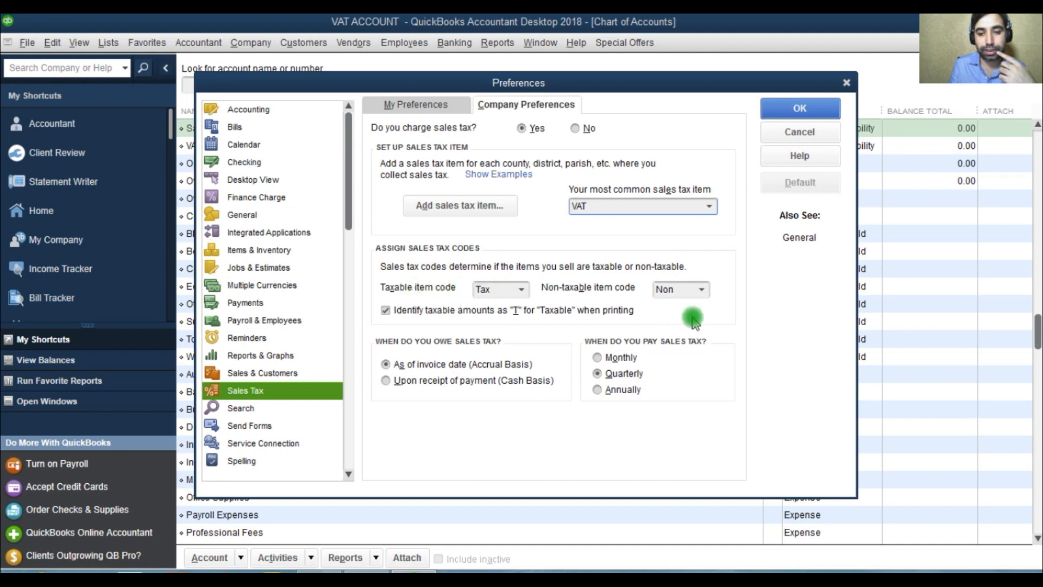
left_click(799, 108)
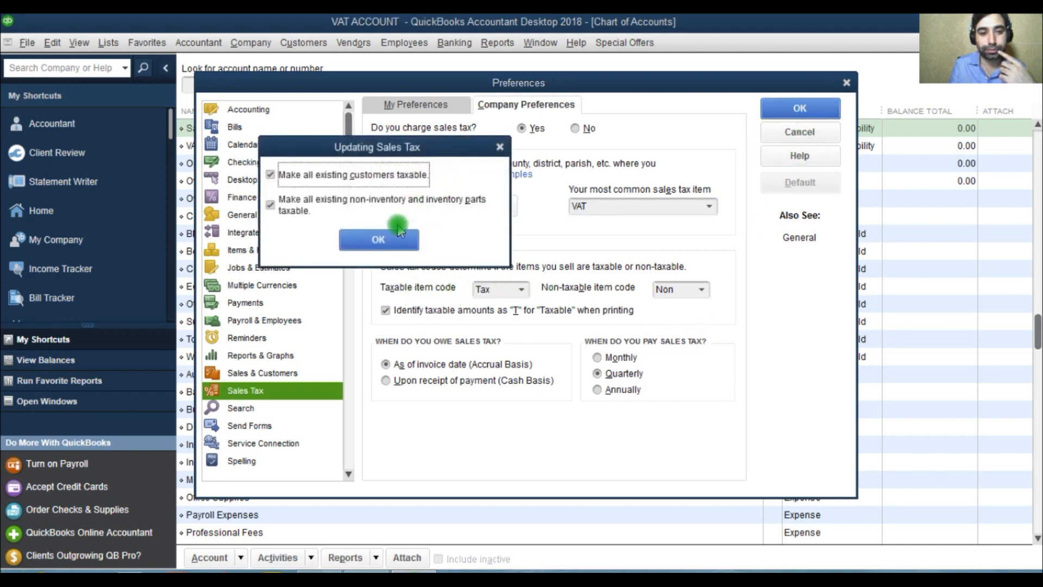
left_click(395, 242)
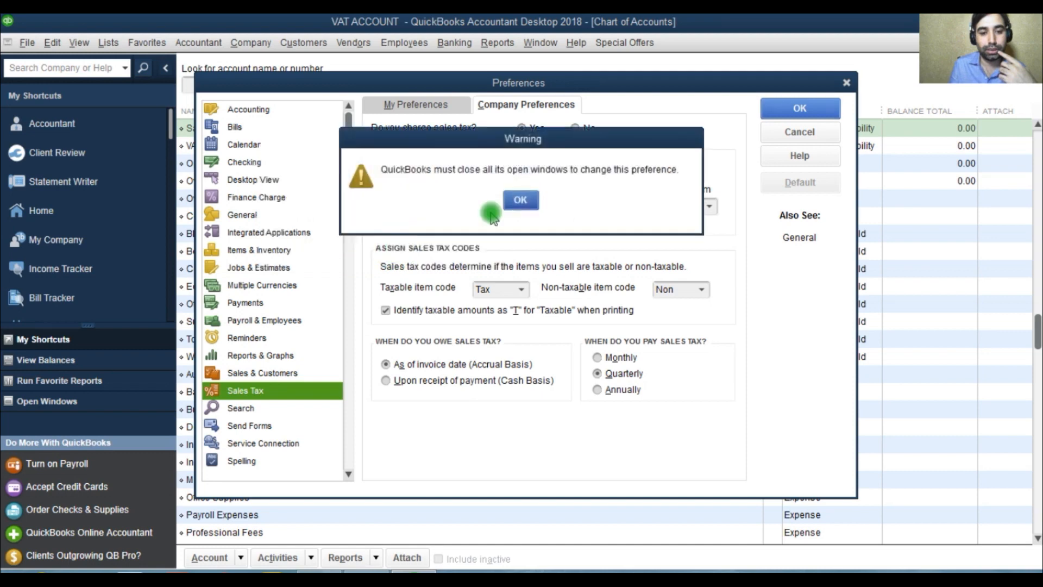
left_click(520, 199)
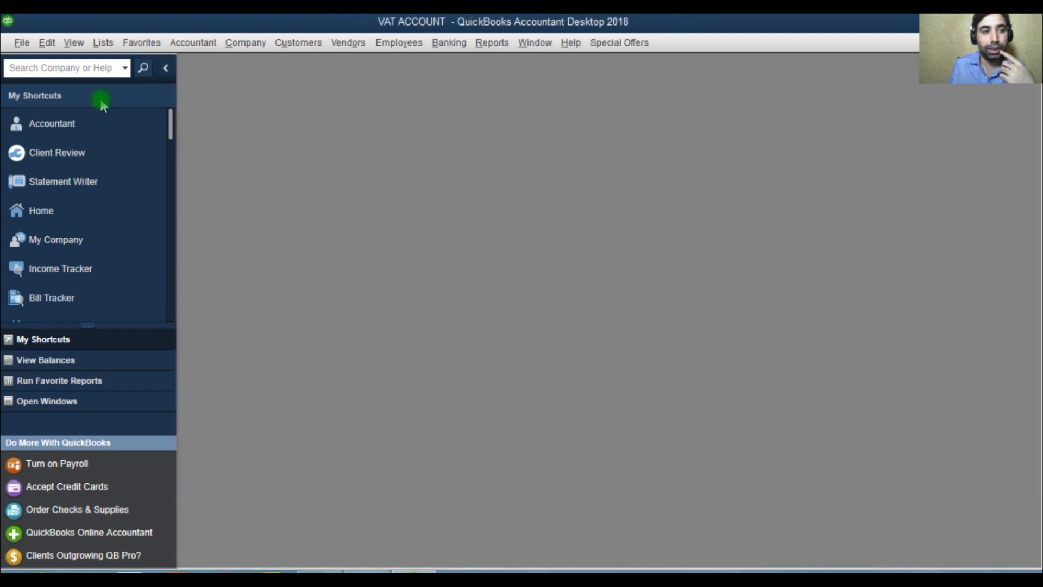
Step: Reopen the chart of accounts in a maximized window
left_click(103, 42)
left_click(117, 63)
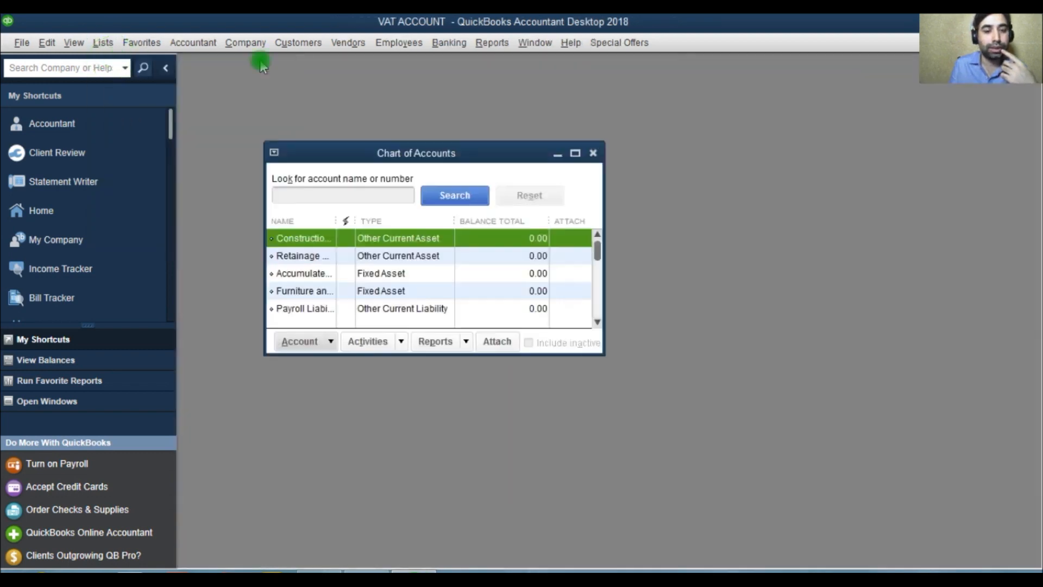
left_click(575, 154)
Step: Edit the Sales Tax Payable account and rename it VAT OUTPUT
left_click(245, 220)
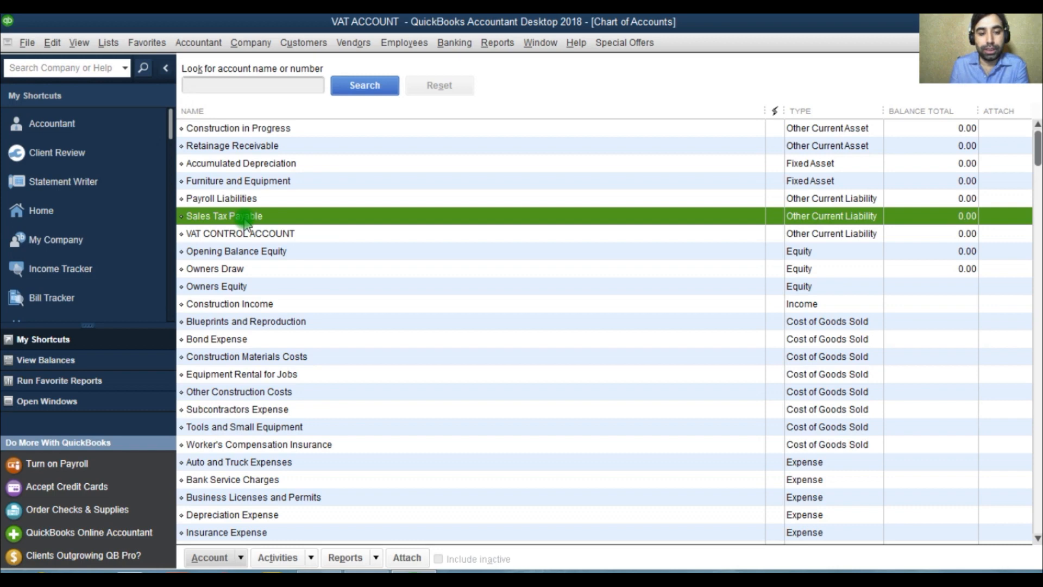
right_click(244, 220)
left_click(298, 281)
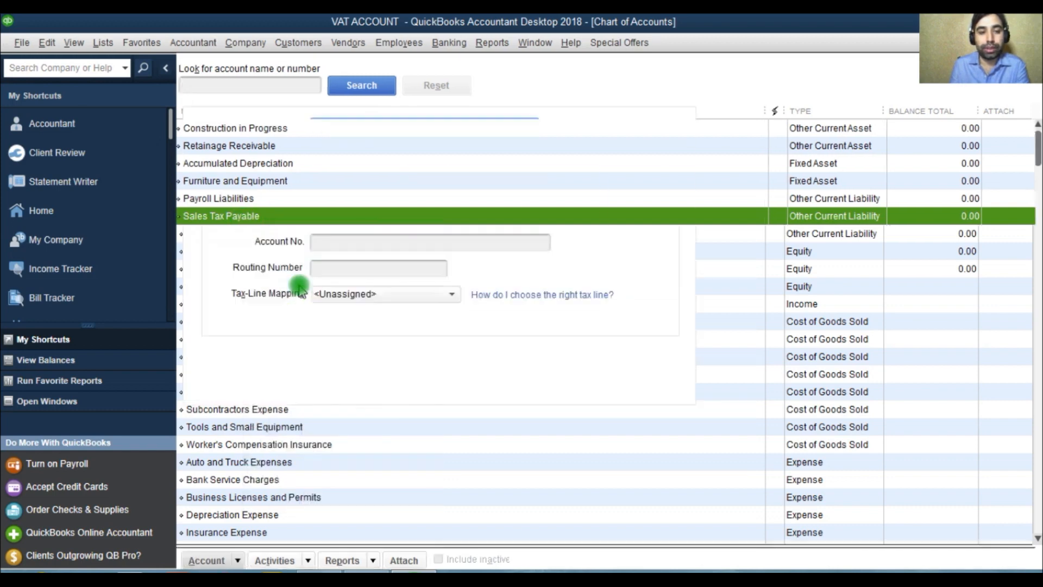
key("BackSpace")
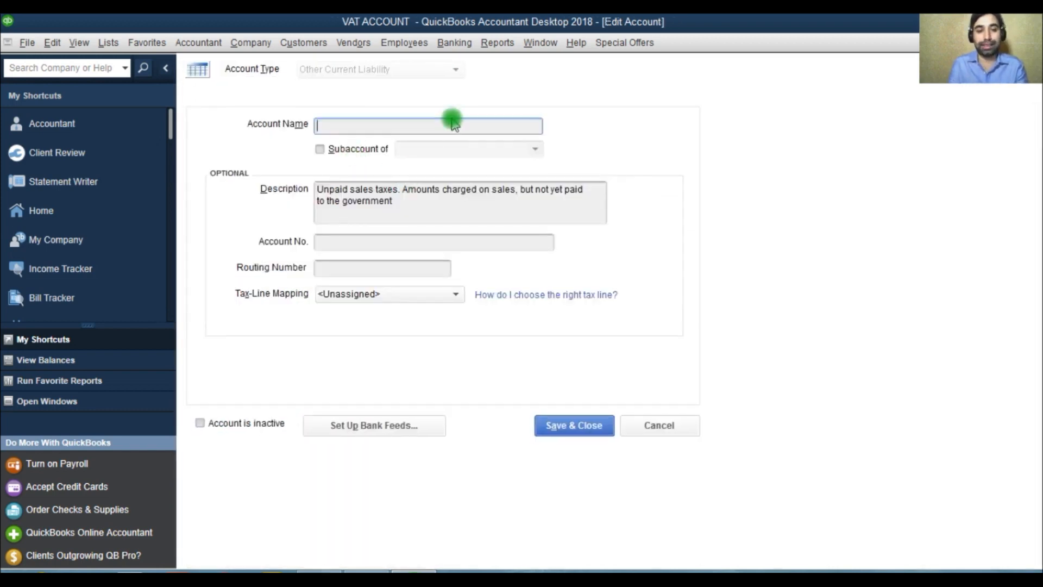
type("VAT OUTPUT")
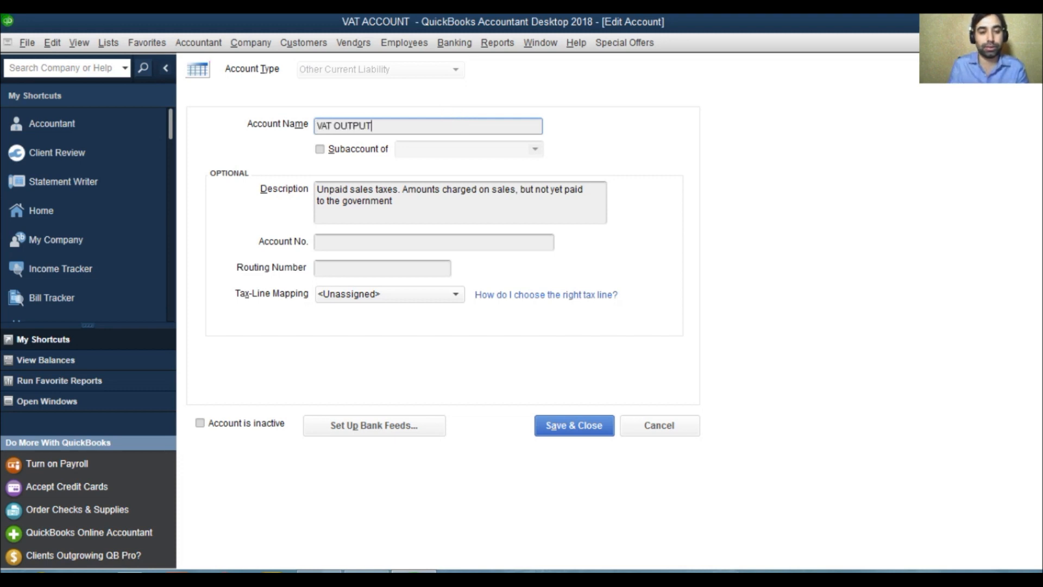
Step: Make VAT OUTPUT a subaccount of VAT CONTROL ACCOUNT
left_click(336, 150)
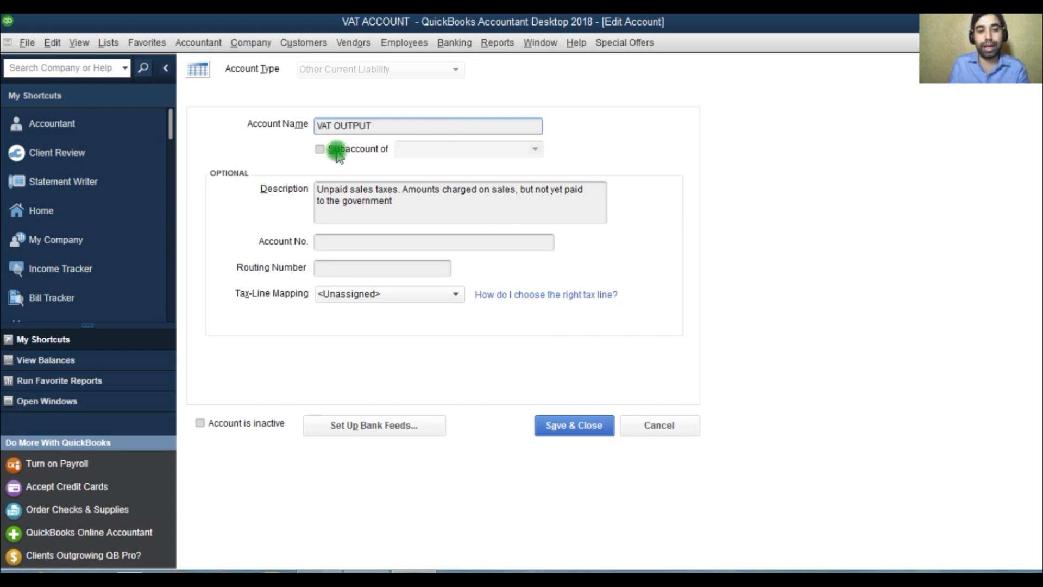
left_click(443, 149)
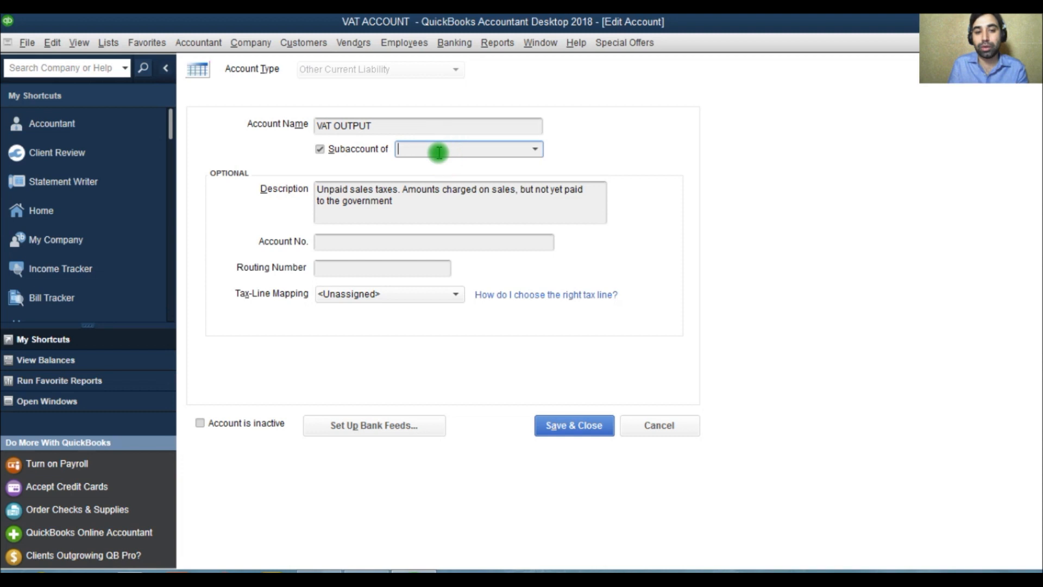
left_click(537, 149)
left_click(505, 239)
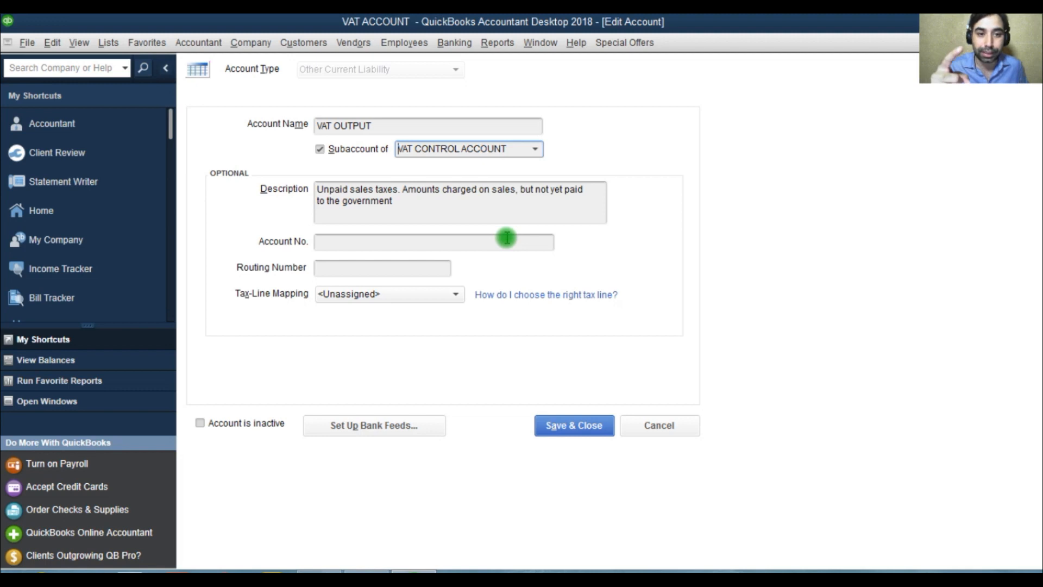
Step: Replace the VAT OUTPUT account's description with VAT ON SALES and save the account
left_click_drag(419, 212, 286, 181)
key("BackSpace")
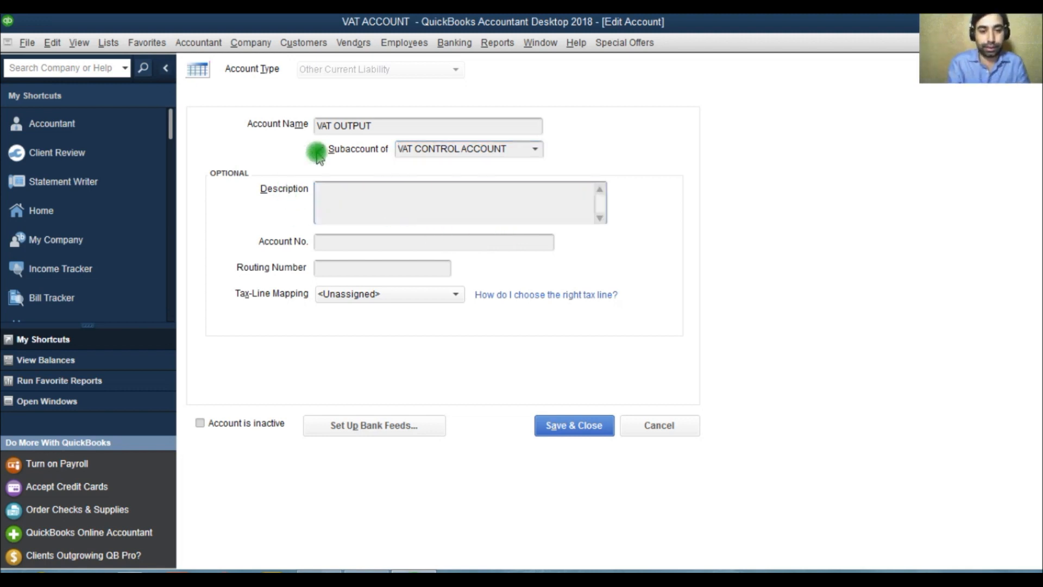
type("SALES")
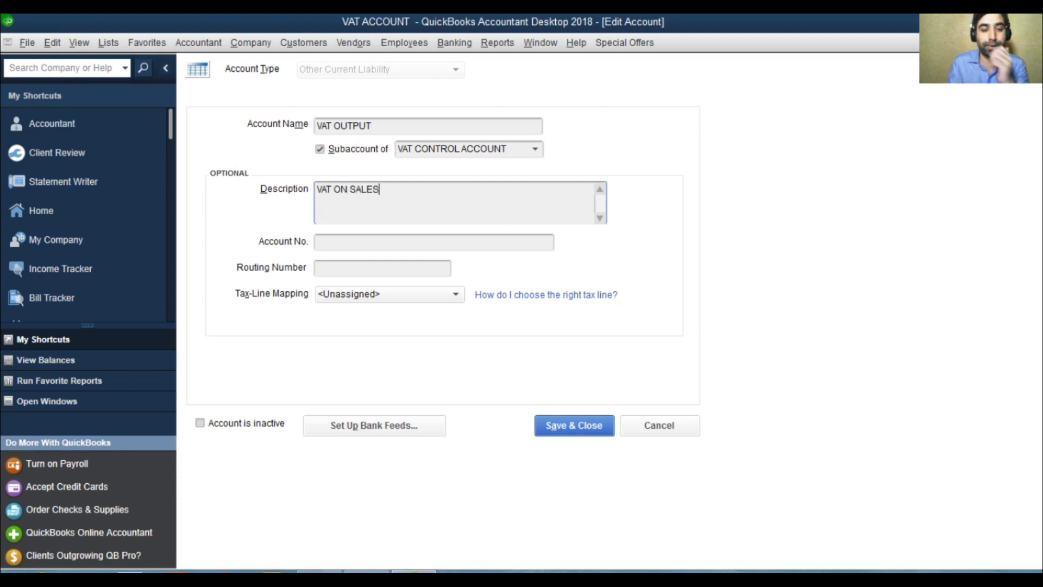
type("AT ON SALES")
left_click(567, 429)
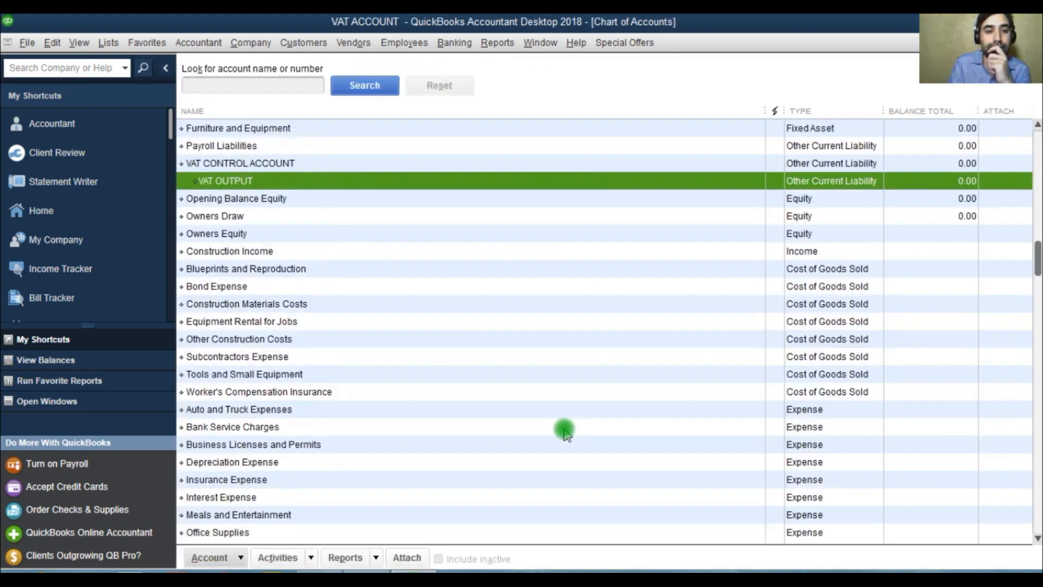
Step: Turn on the use of account numbers in the company accounting preferences and save the change
left_click(52, 42)
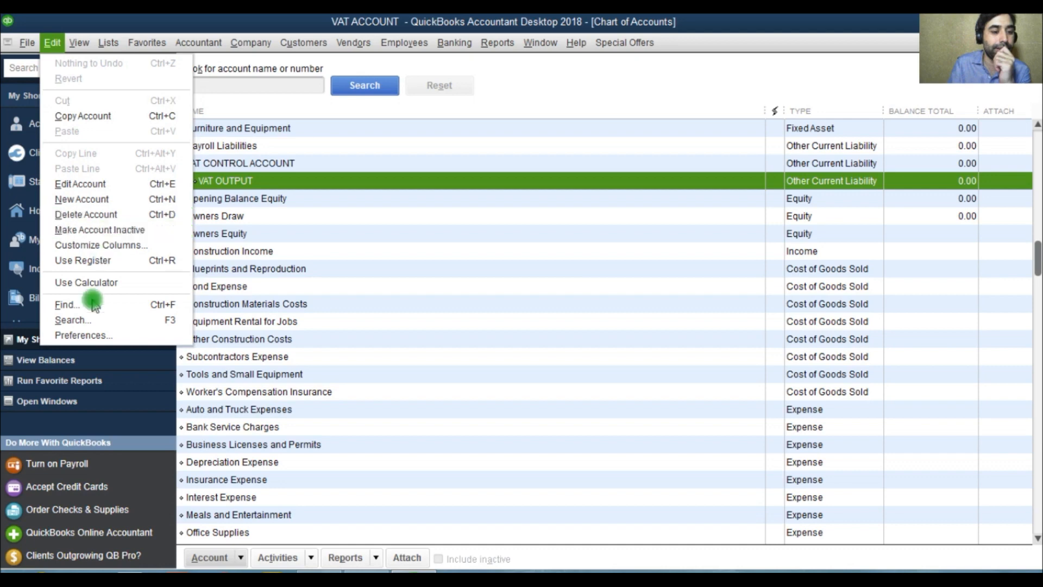
left_click(84, 335)
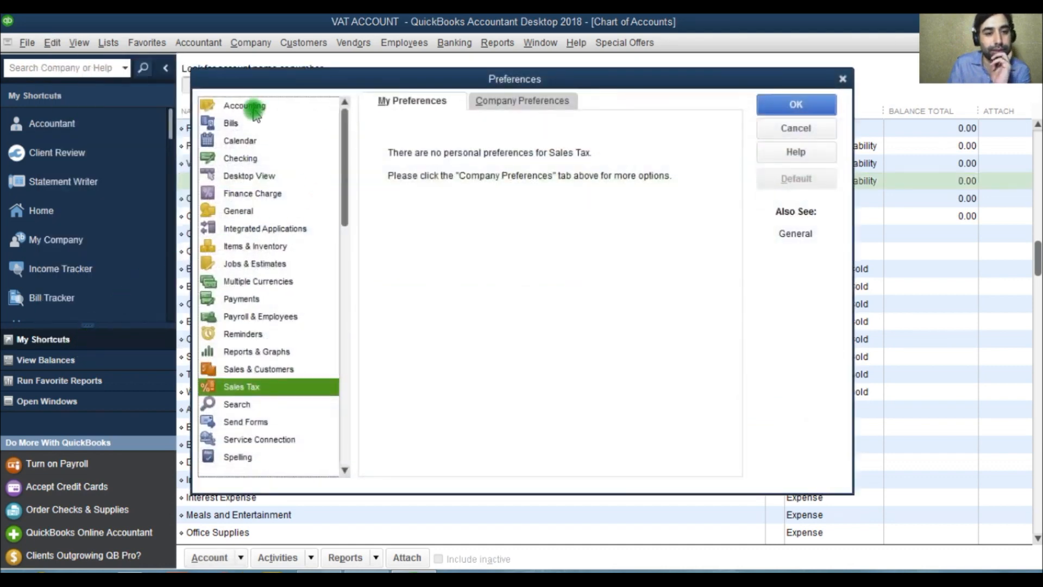
left_click(253, 109)
left_click(489, 105)
left_click(390, 141)
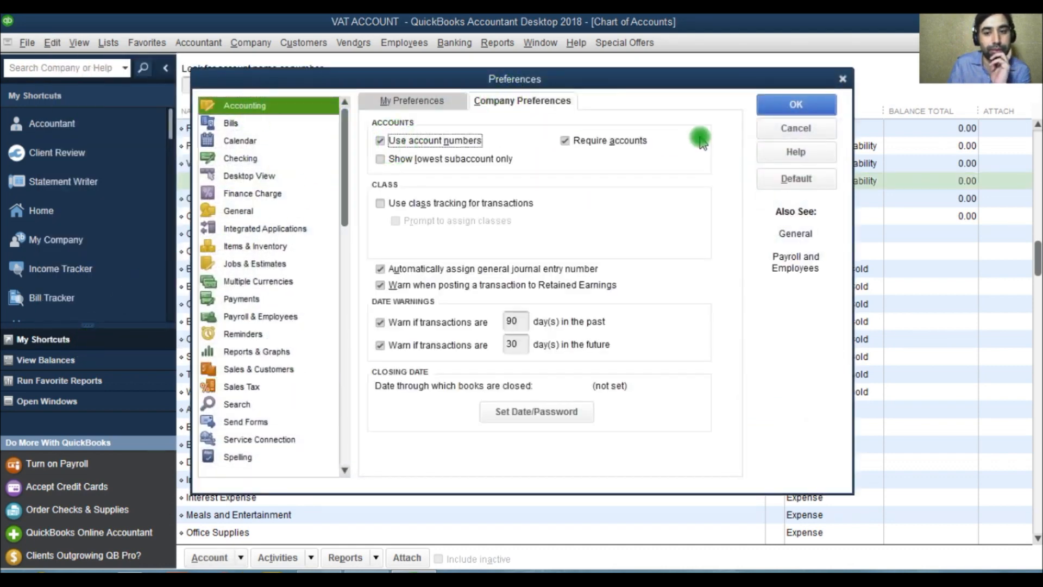
left_click(795, 105)
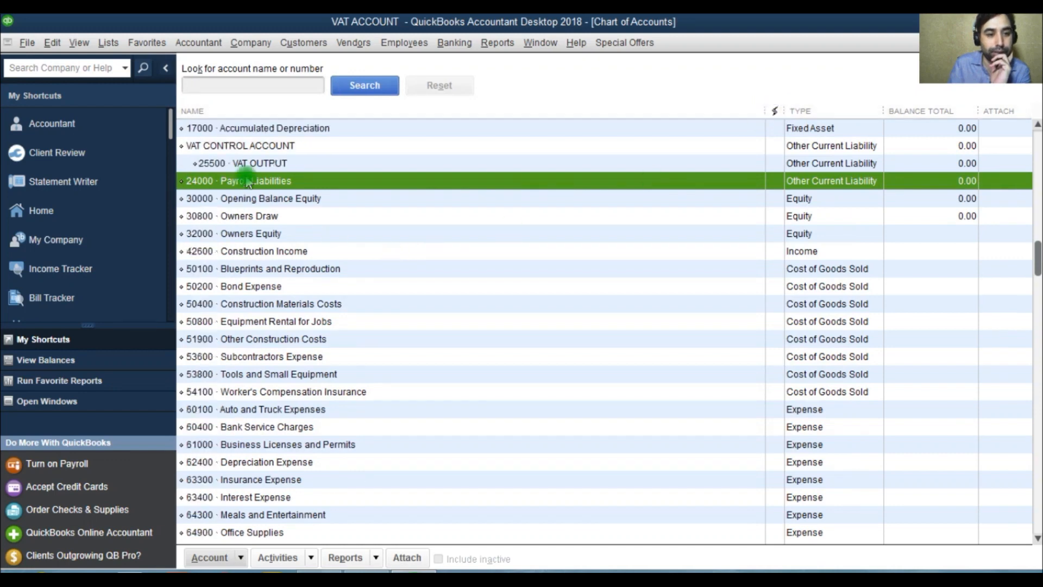
Step: Open VAT CONTROL ACCOUNT for editing and try to save it with account number 25500
right_click(243, 147)
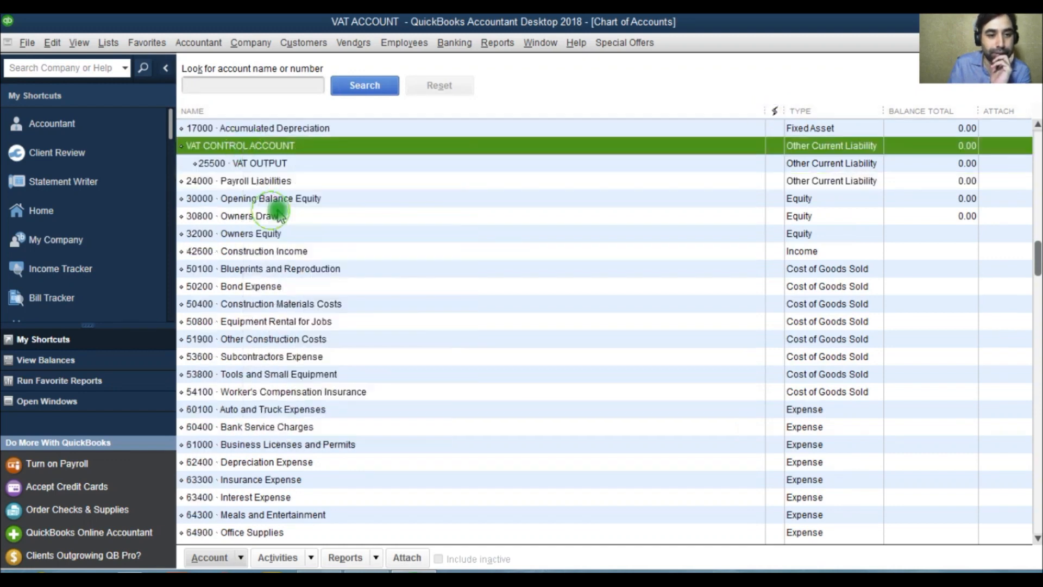
left_click(272, 213)
left_click(662, 69)
type("255")
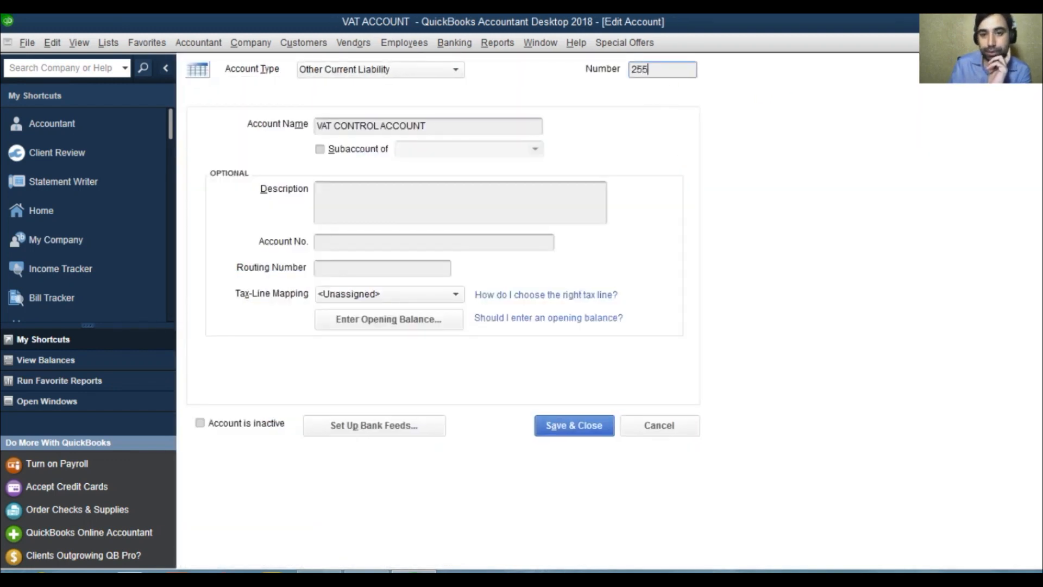
type("00")
left_click(573, 435)
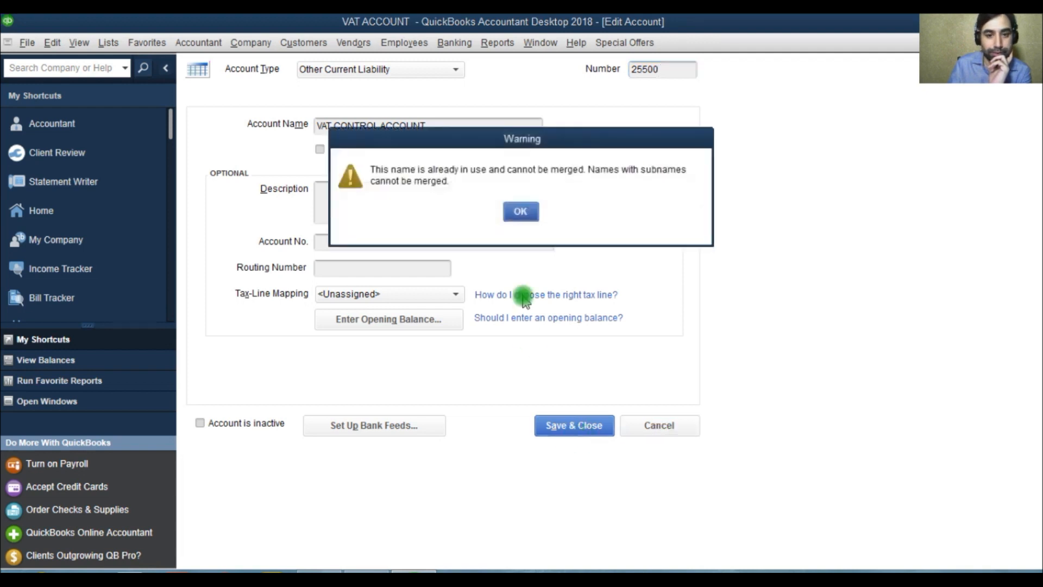
left_click(520, 213)
Step: Set VAT CONTROL ACCOUNT's account number to 25000 and save the account
left_click(642, 70)
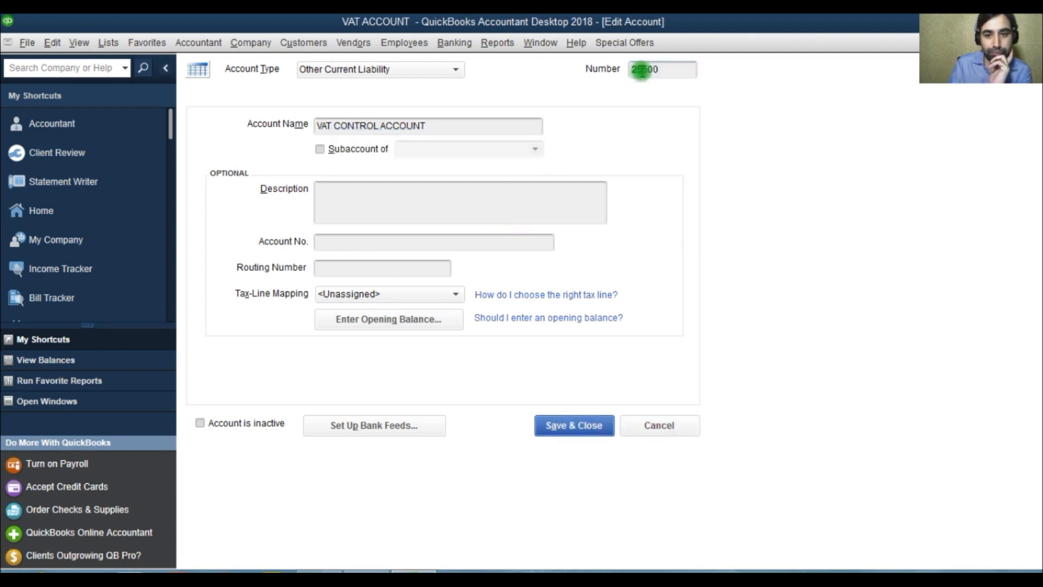
left_click(661, 70)
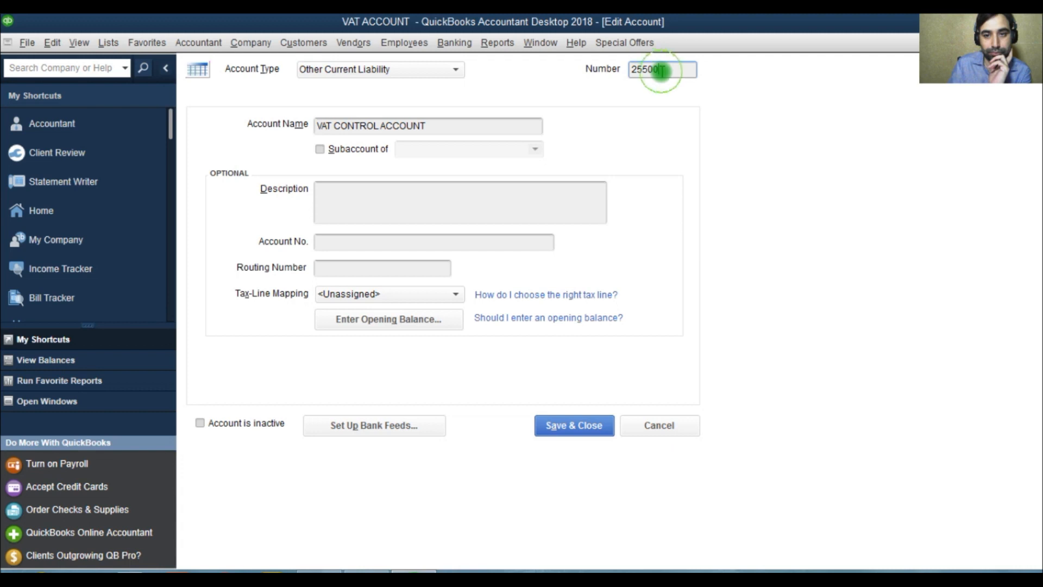
type("000")
left_click(570, 426)
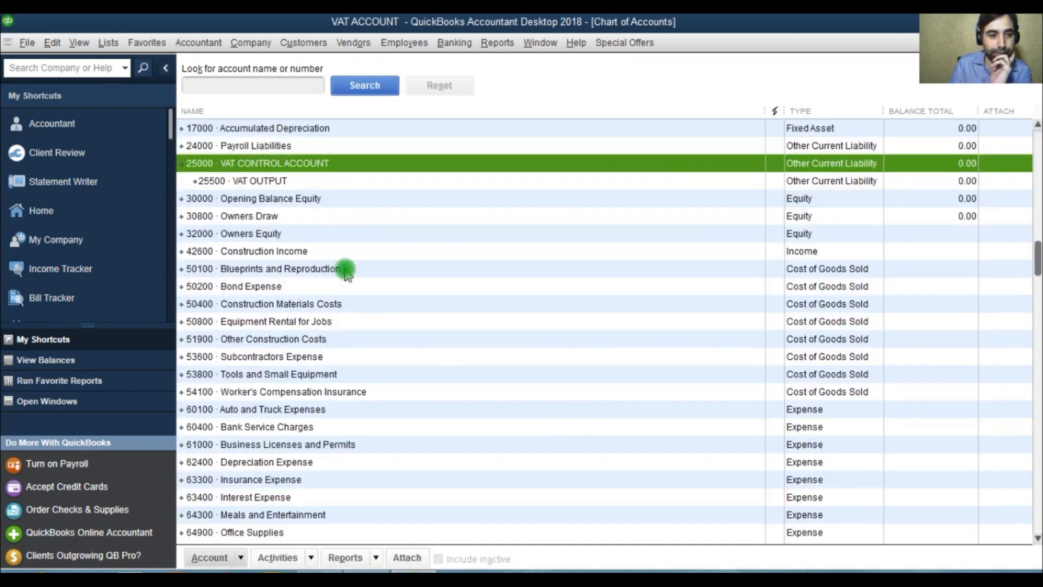
Step: Edit the VAT OUTPUT subaccount, set its account number to 25100 and save it
right_click(233, 181)
left_click(275, 235)
left_click(652, 69)
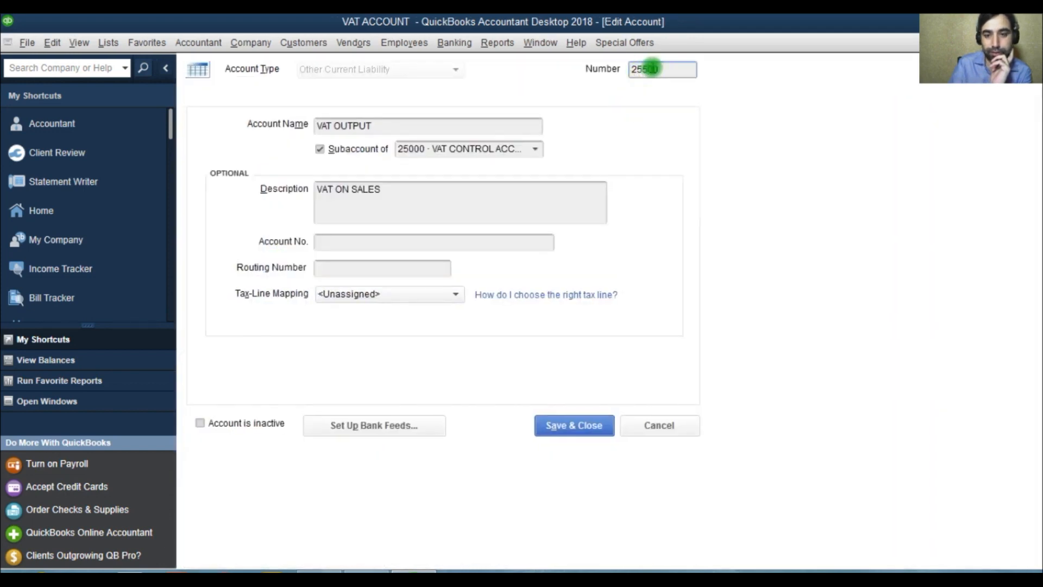
left_click(568, 424)
left_click(222, 164)
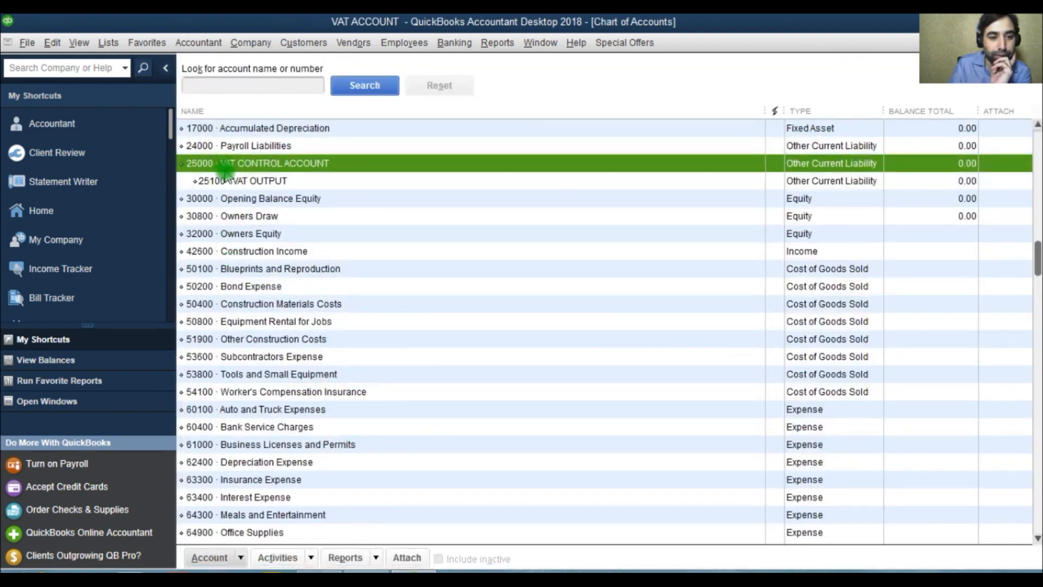
left_click(226, 182)
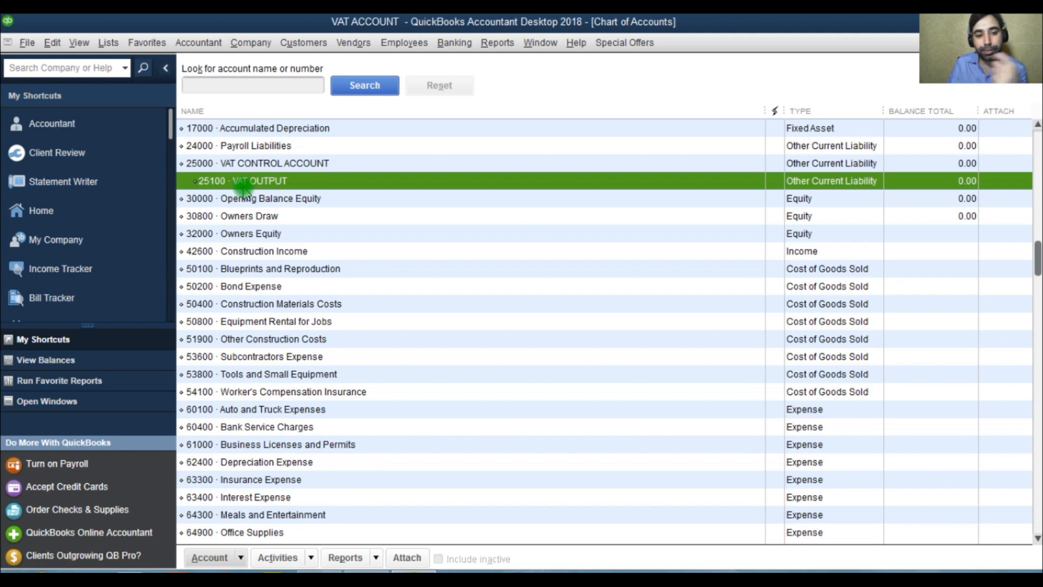
Step: Start a new account of the type Other Current Liability from the chart of accounts
left_click(209, 558)
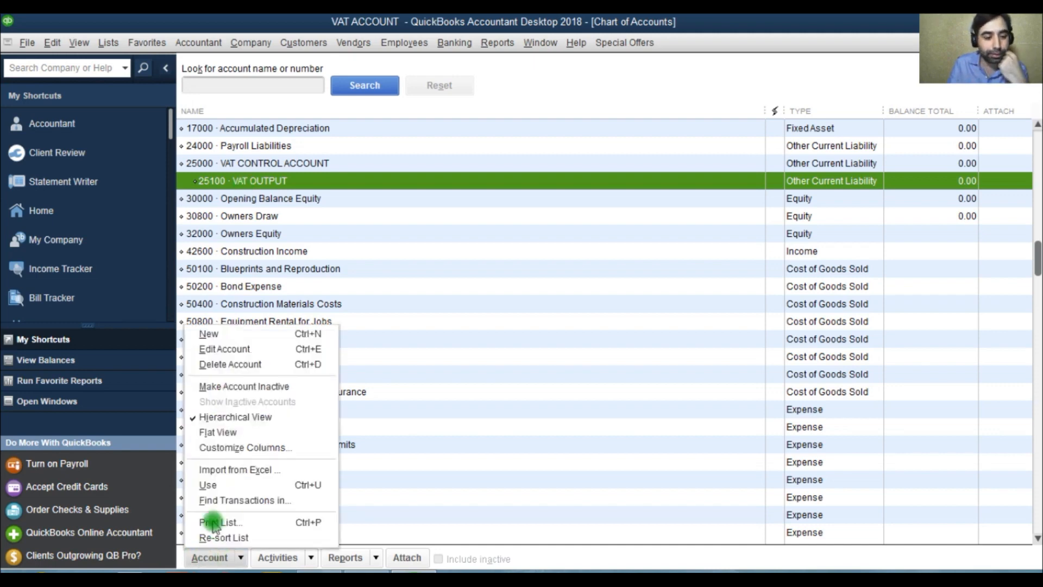
left_click(232, 335)
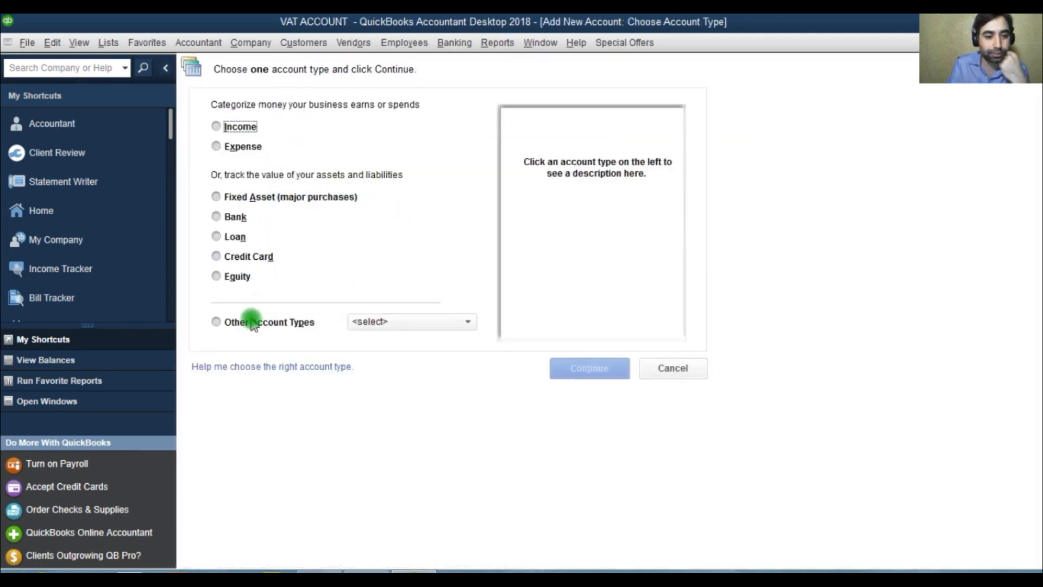
left_click(253, 324)
left_click(422, 409)
left_click(590, 369)
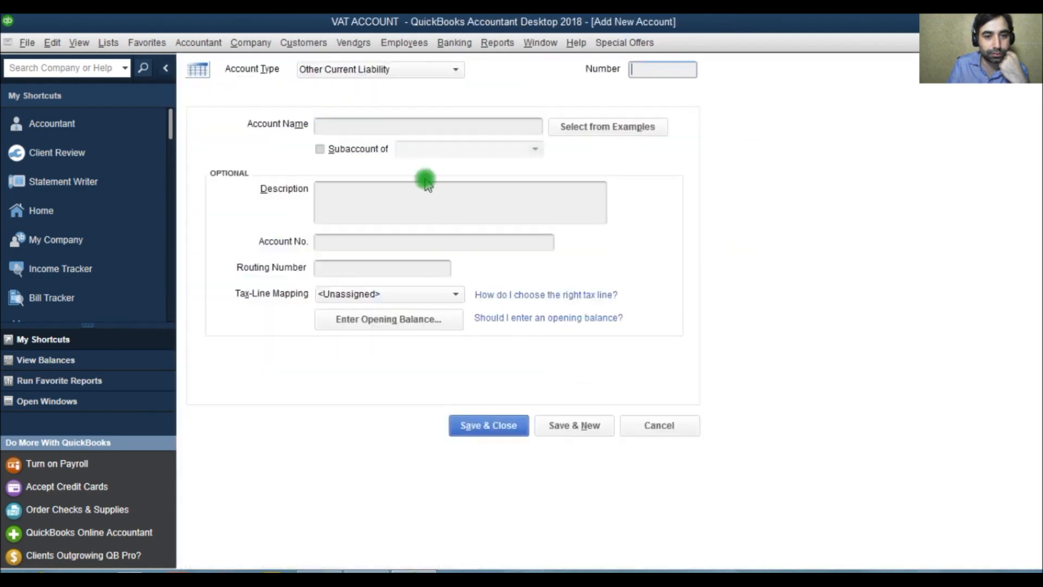
Step: Name the new account VAT INPUT and give it account number 25200
left_click(415, 128)
type("VAT INPUT")
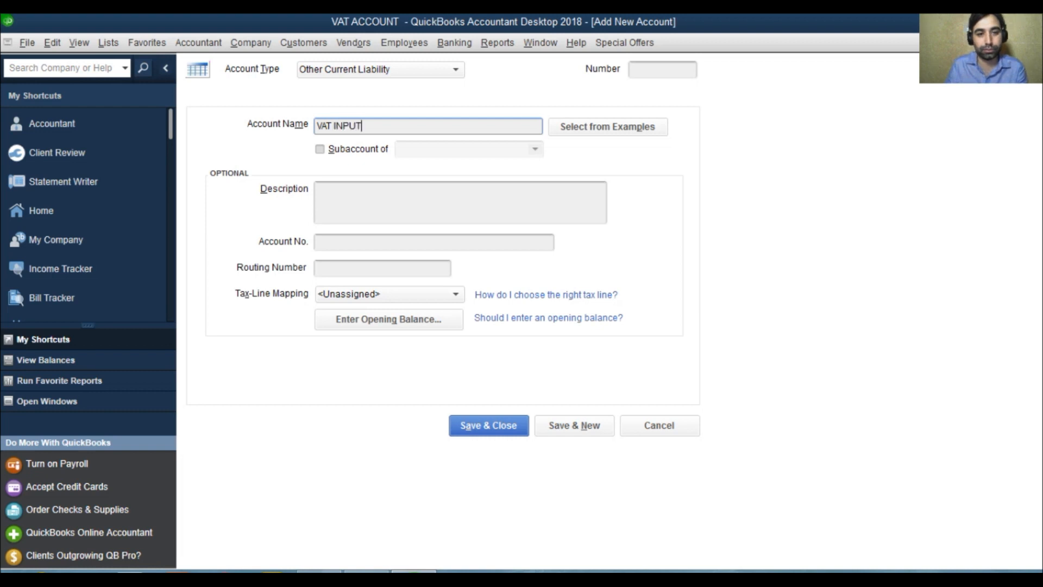
left_click(654, 71)
type("25200")
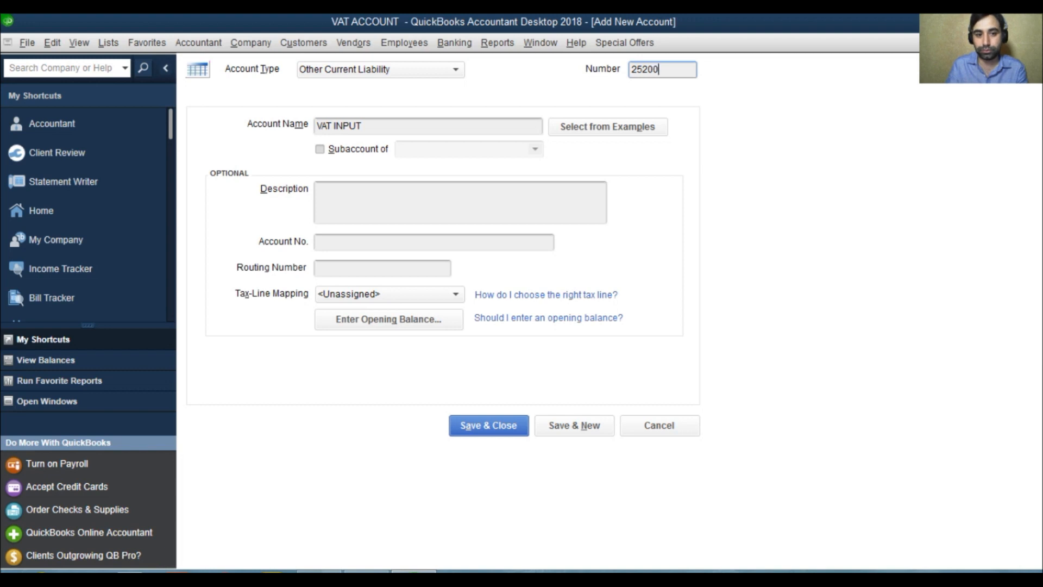
Step: Make VAT INPUT a subaccount of 25000 VAT CONTROL ACCOUNT and save the new account
left_click(359, 148)
left_click(543, 154)
left_click(477, 220)
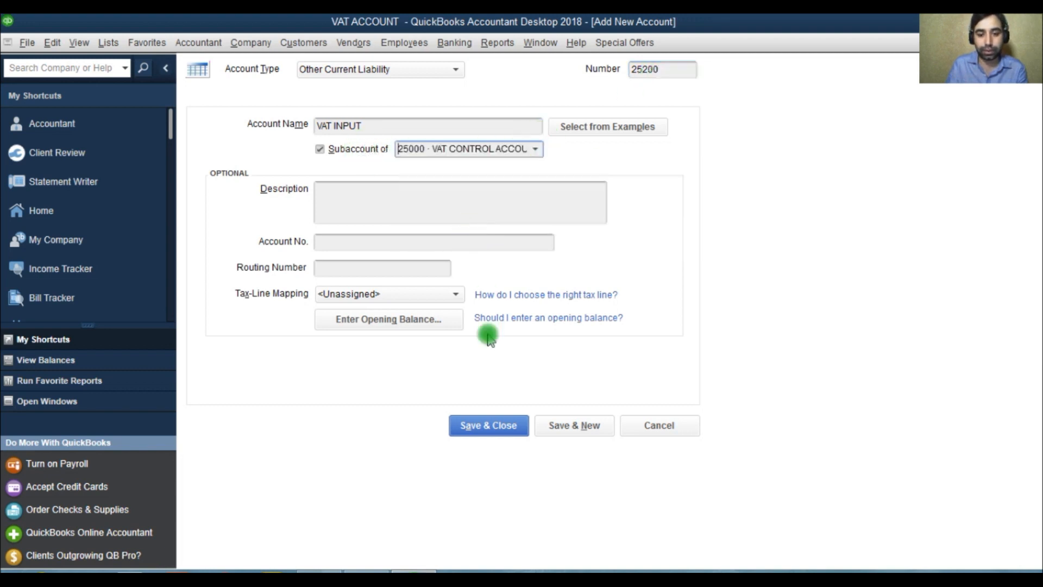
left_click(478, 428)
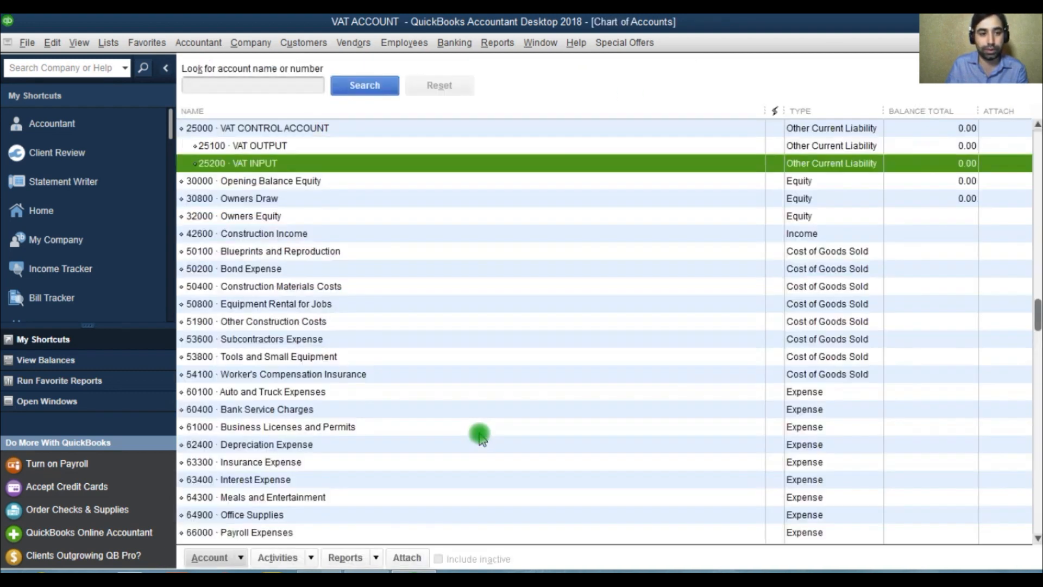
Step: Review the VAT control account with its VAT OUTPUT and VAT INPUT subaccounts in the chart of accounts
left_click(262, 127)
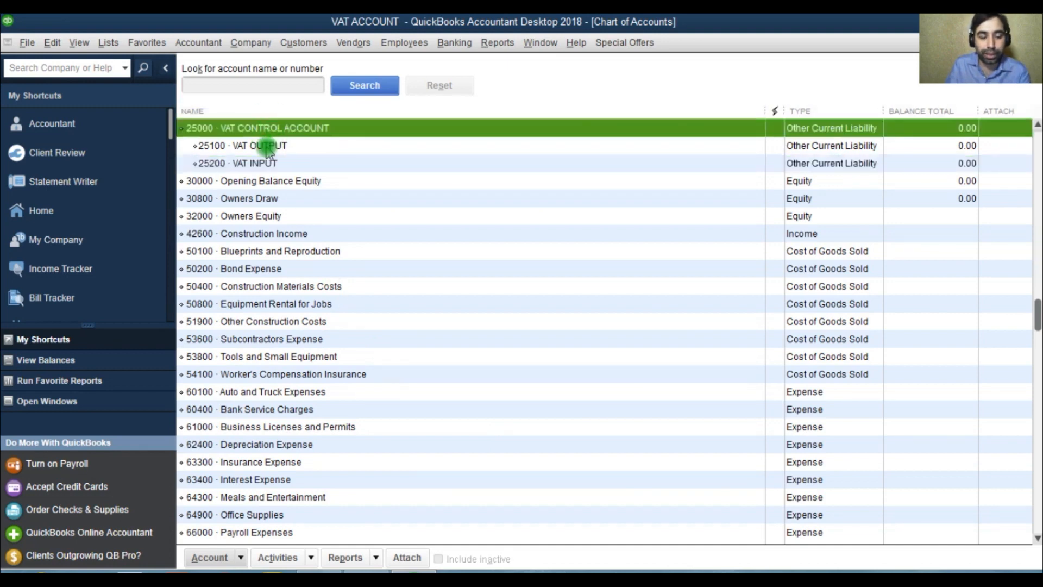
left_click(269, 146)
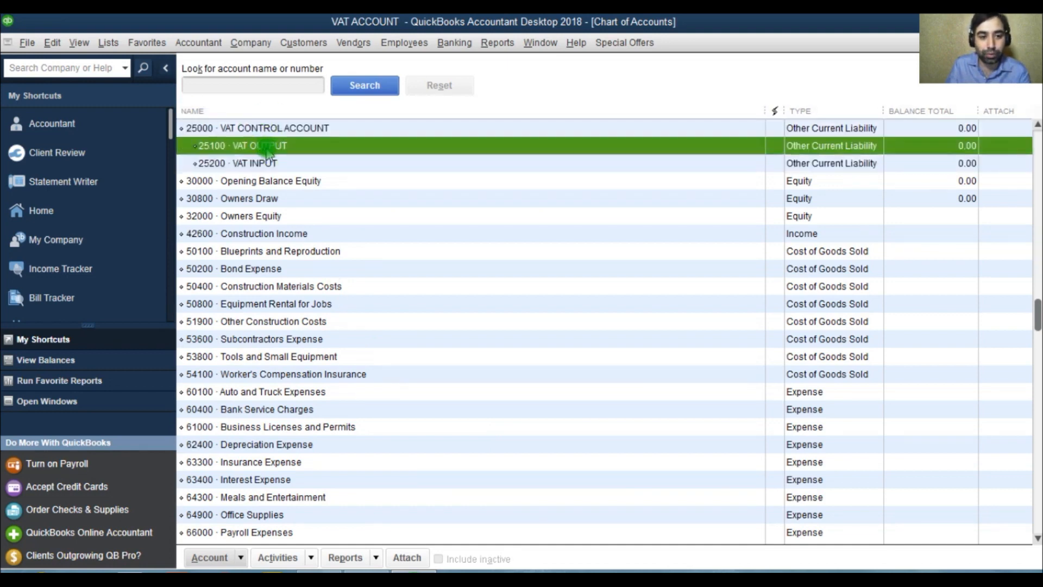
left_click(272, 162)
left_click(263, 146)
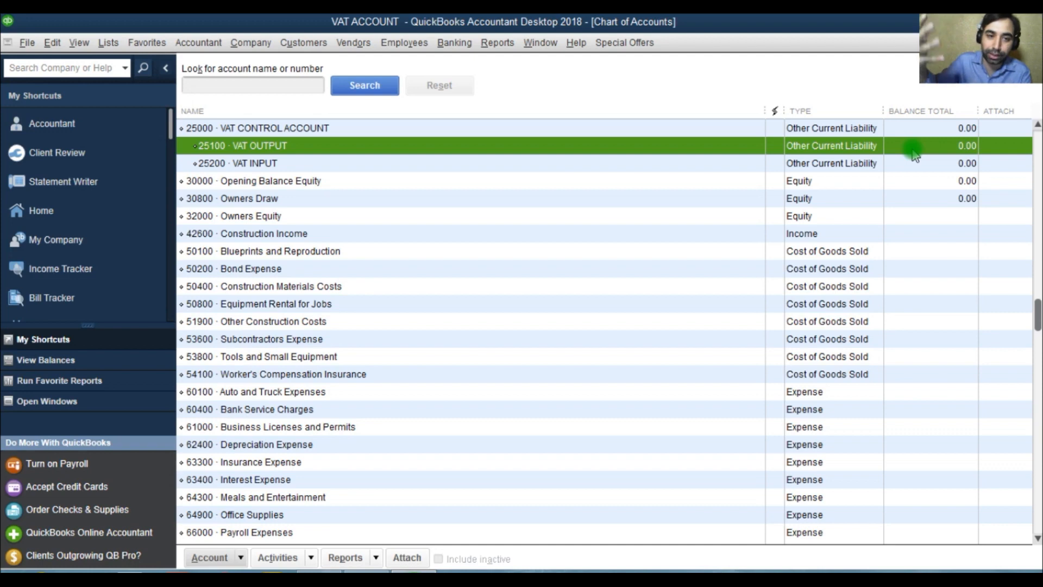
left_click(271, 164)
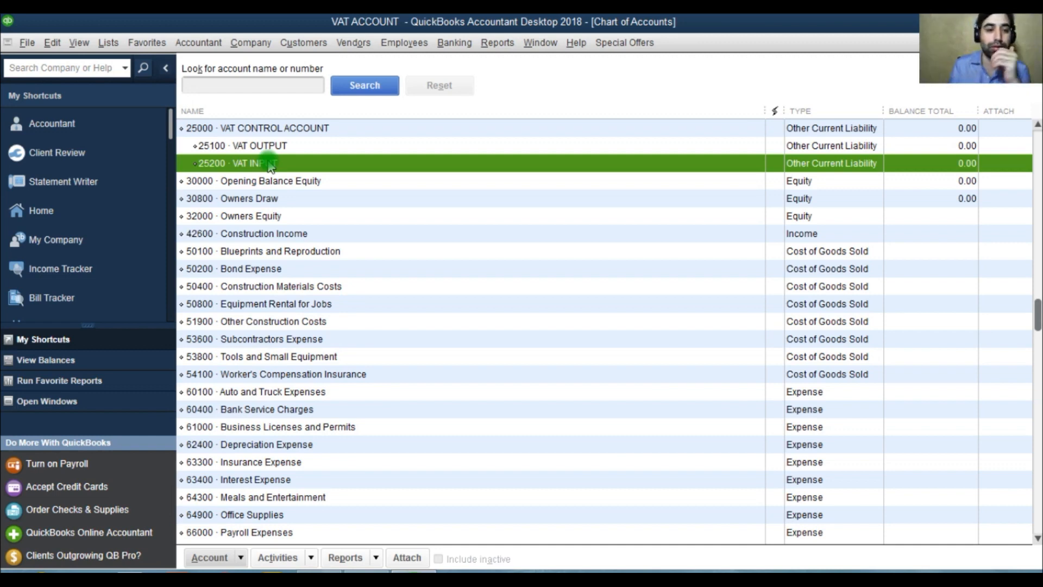
left_click(275, 129)
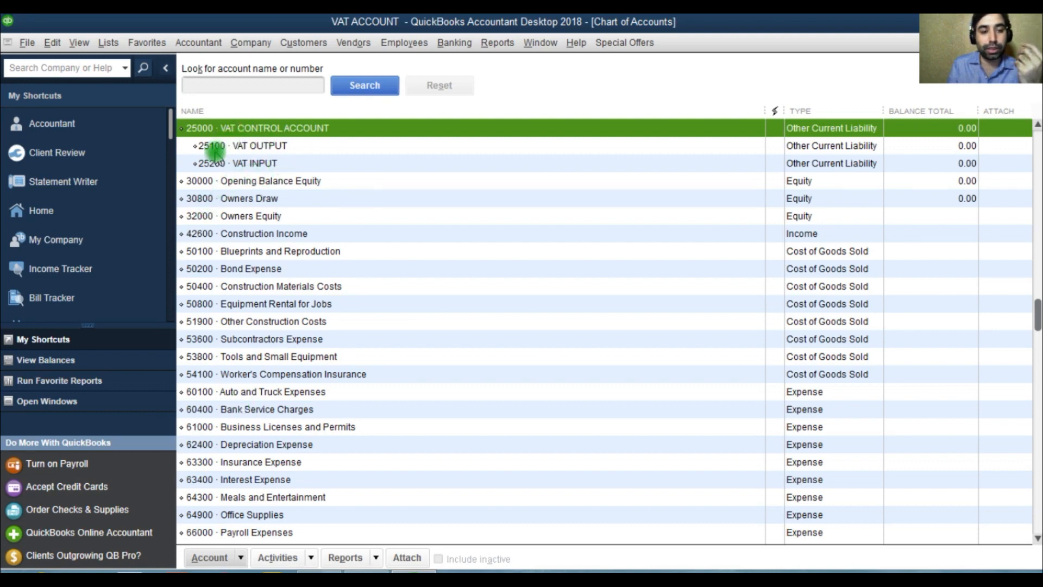
left_click(239, 163)
left_click(242, 145)
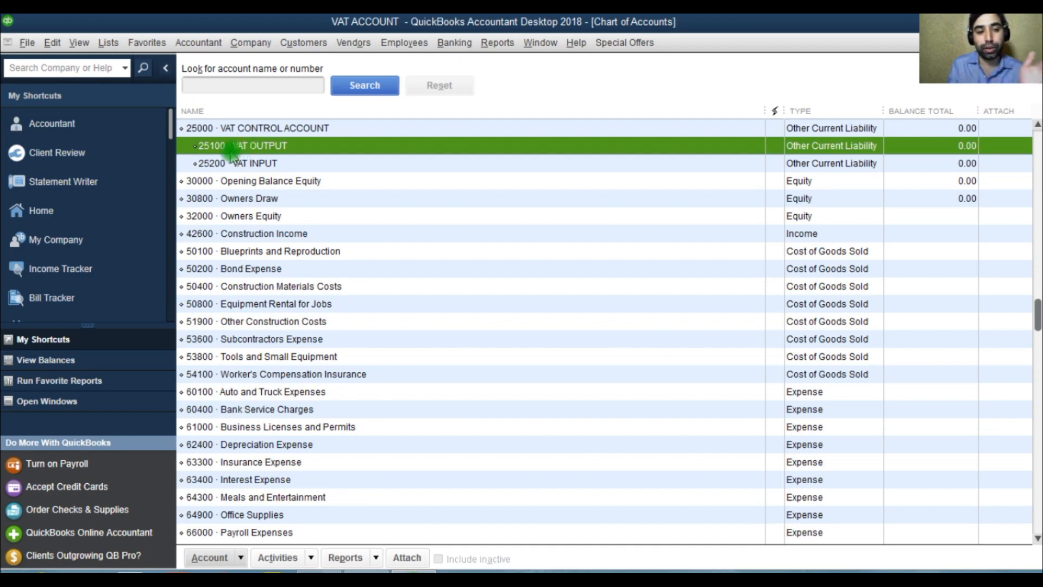
left_click(233, 560)
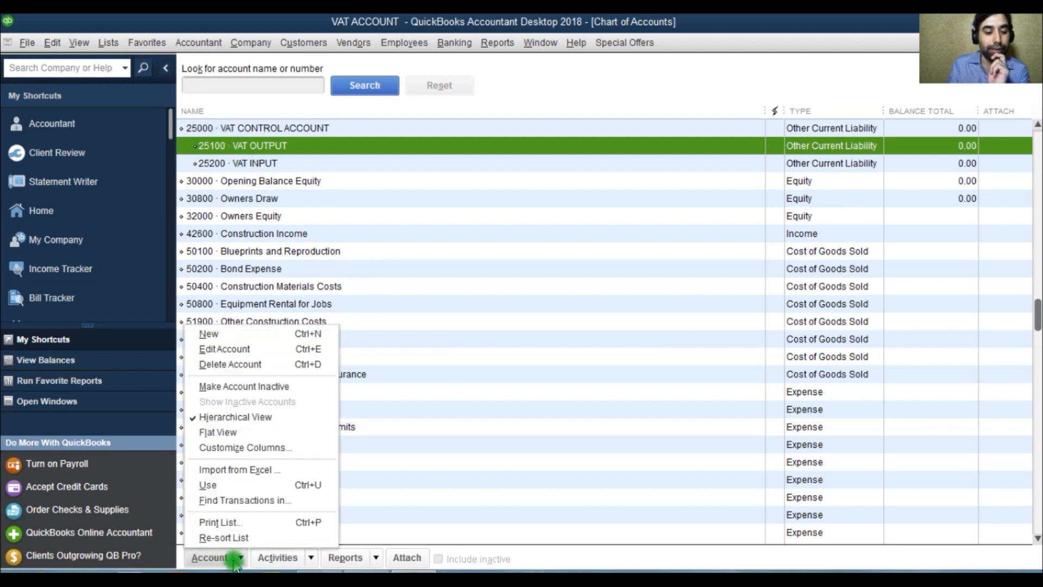
Step: Create a new item of type Other Charge in the Item List and name it VAT INPUT
left_click(109, 43)
left_click(124, 78)
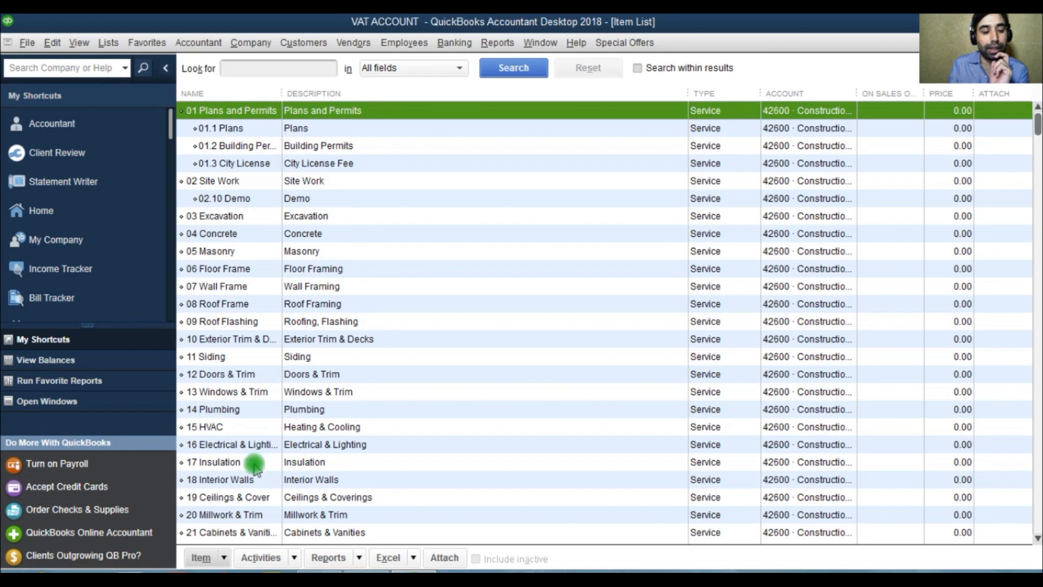
left_click(218, 560)
left_click(215, 299)
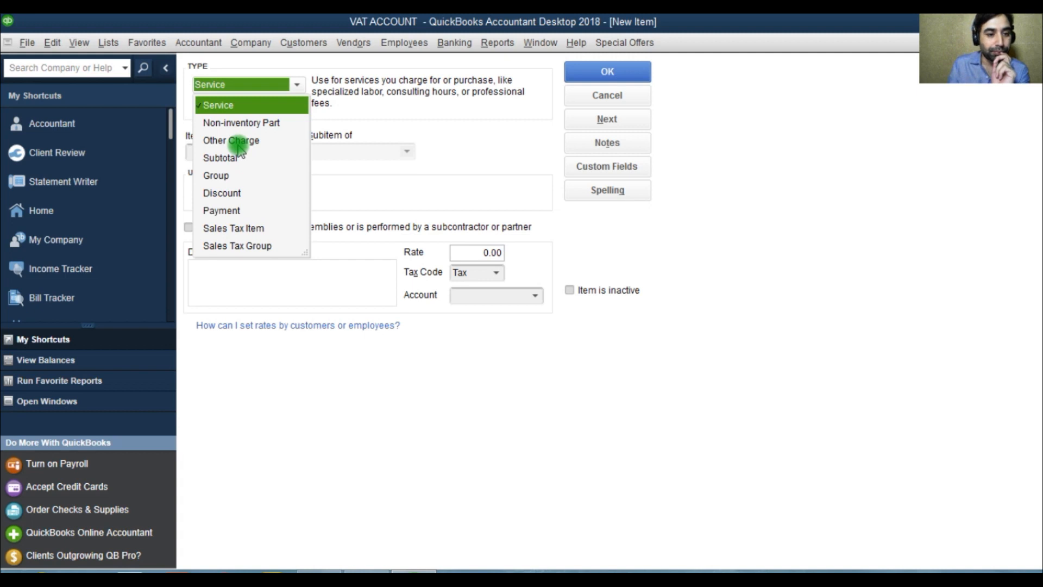
left_click(238, 143)
left_click(240, 153)
type("VAT INPUT")
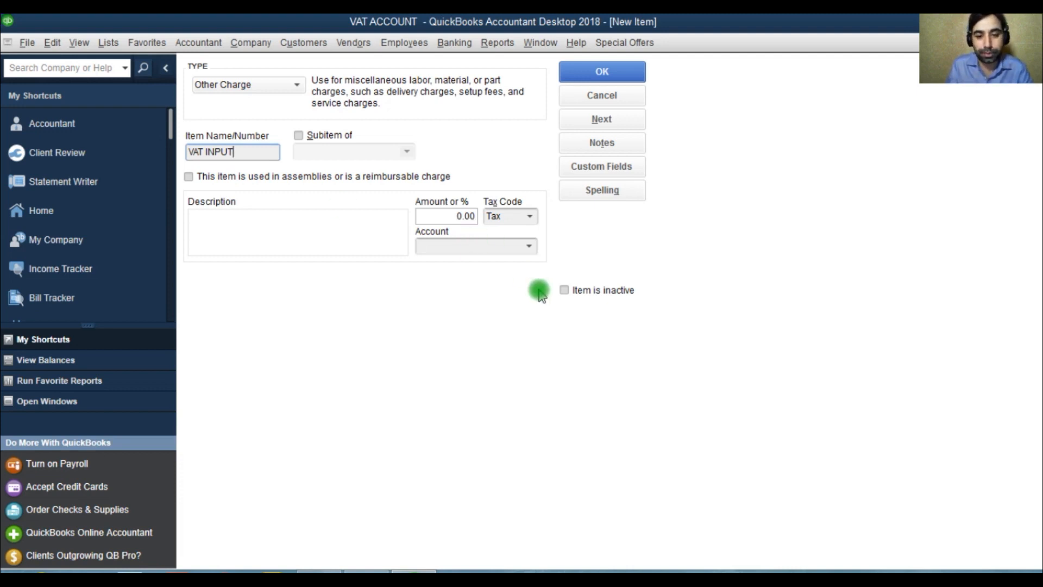
Step: Assign the VAT INPUT item to the 25200 VAT INPUT account and save the item
left_click(526, 245)
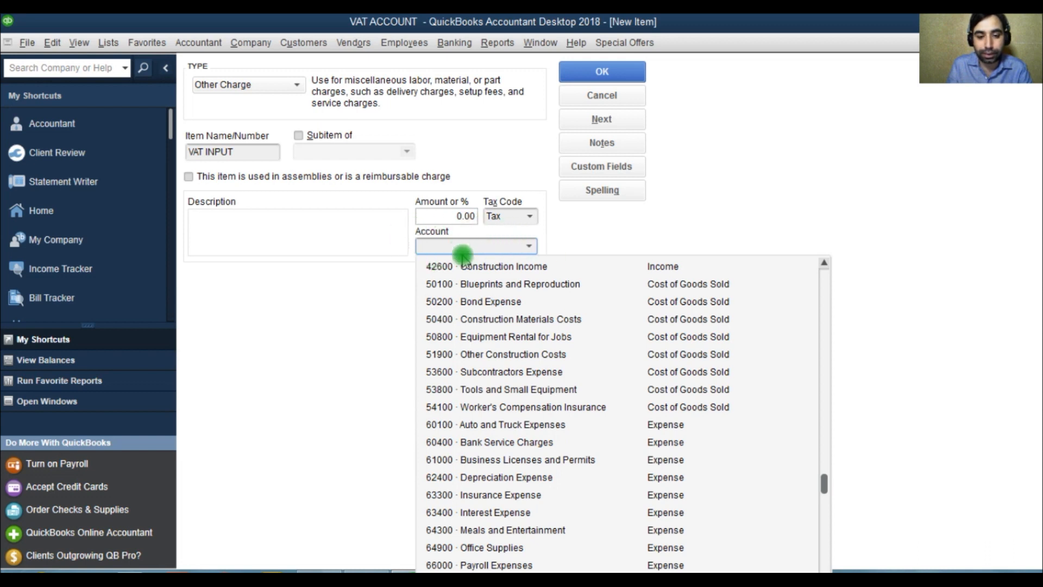
type("VA")
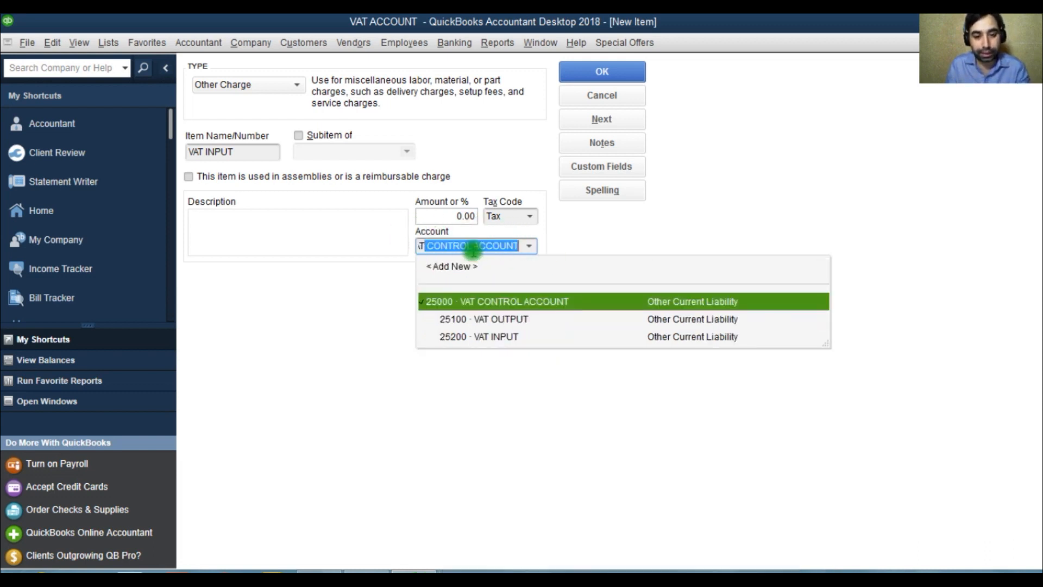
left_click(498, 341)
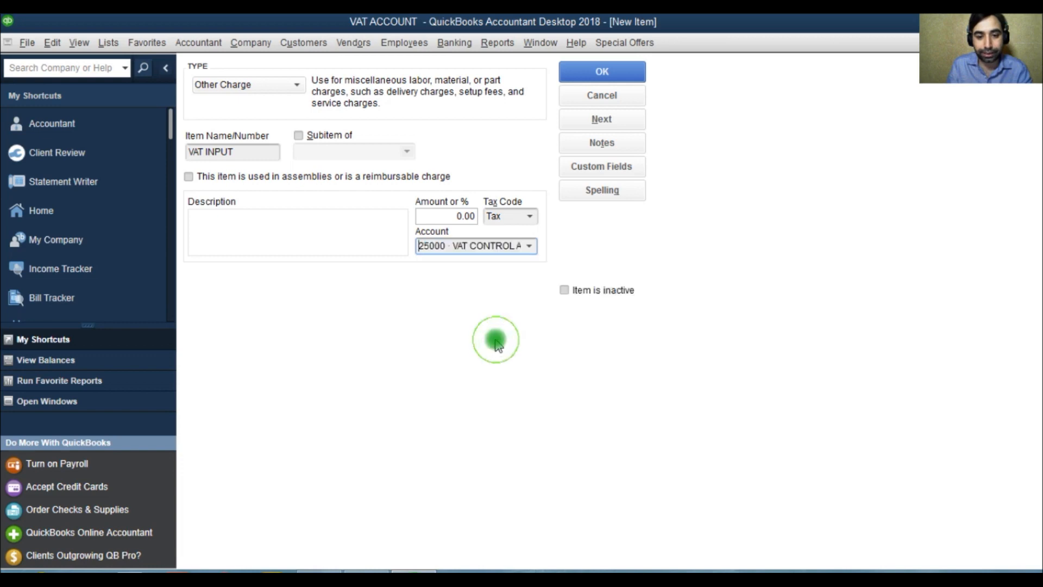
left_click(529, 245)
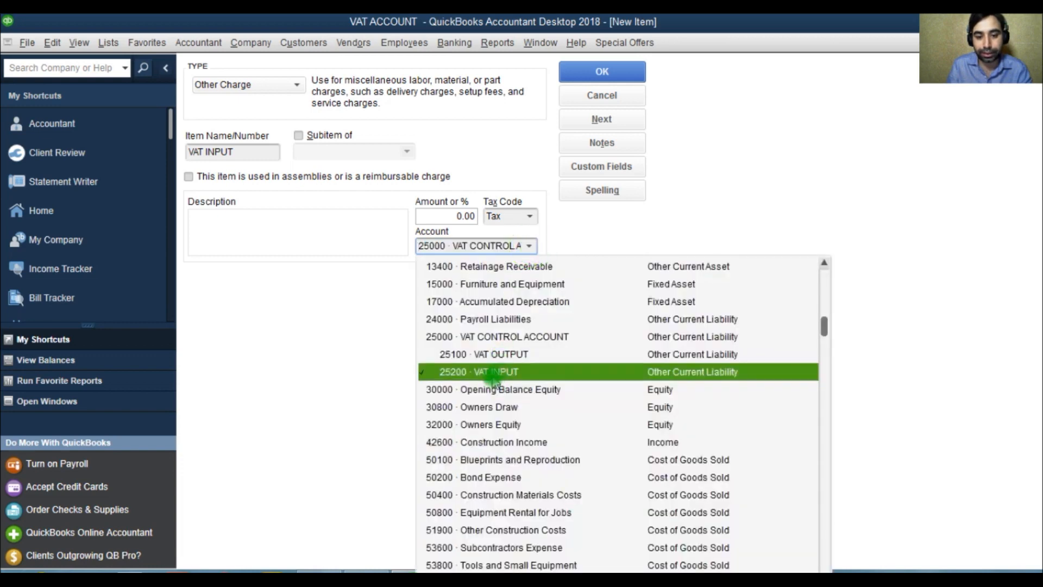
left_click(501, 371)
left_click(602, 71)
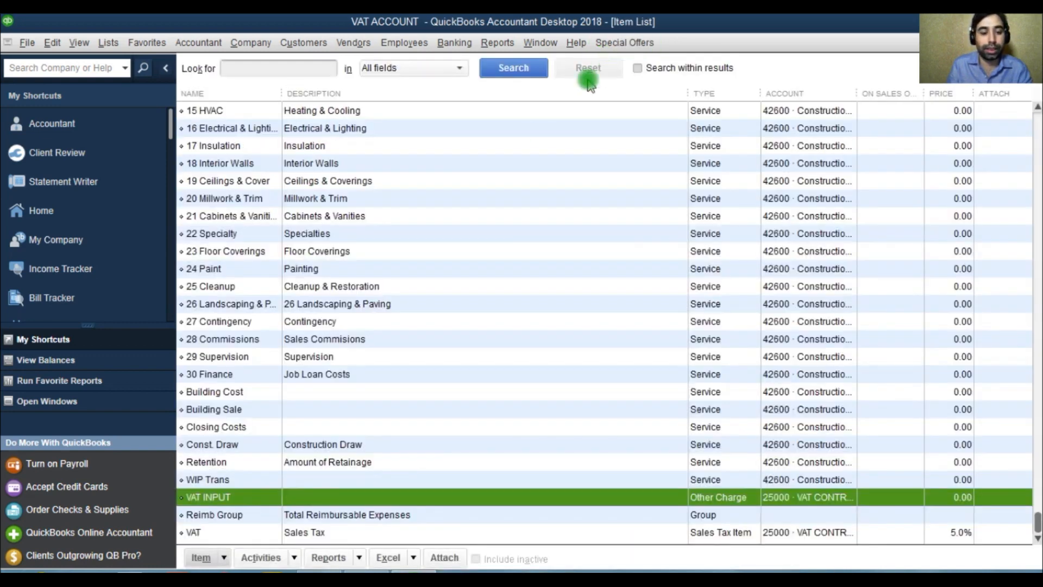
Step: Search the Item List for "VAT" in all fields
left_click(247, 66)
type("VAT")
left_click(513, 67)
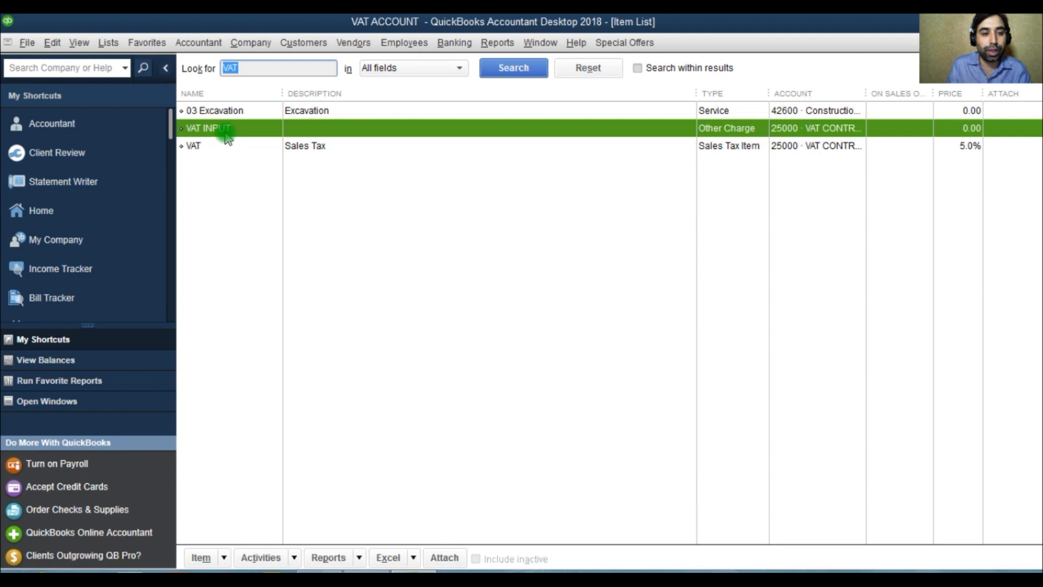
Step: Rename the VAT sales tax item as VAT OUTPUT and save the item
left_click(235, 148)
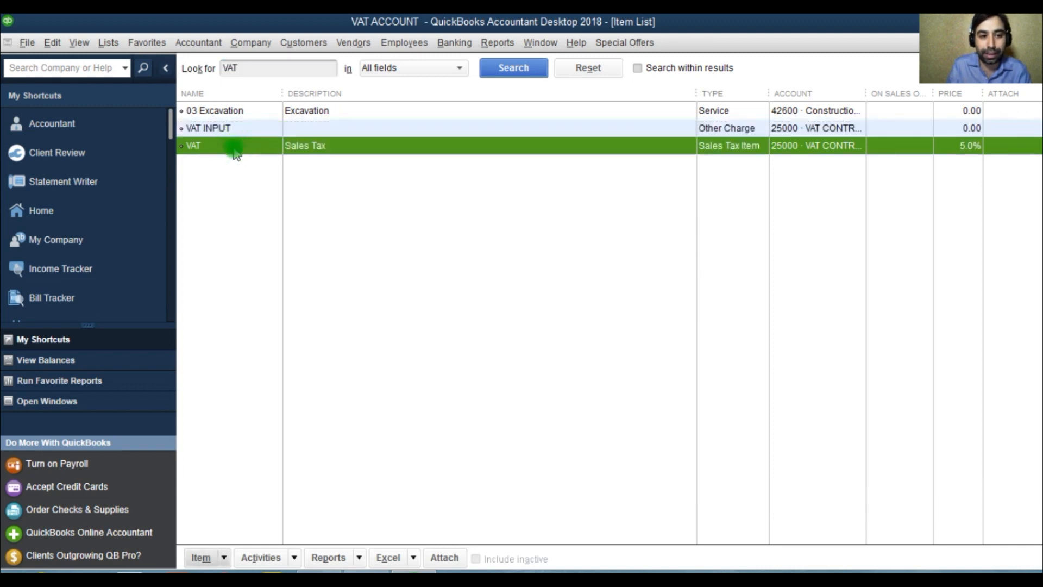
right_click(234, 147)
left_click(262, 209)
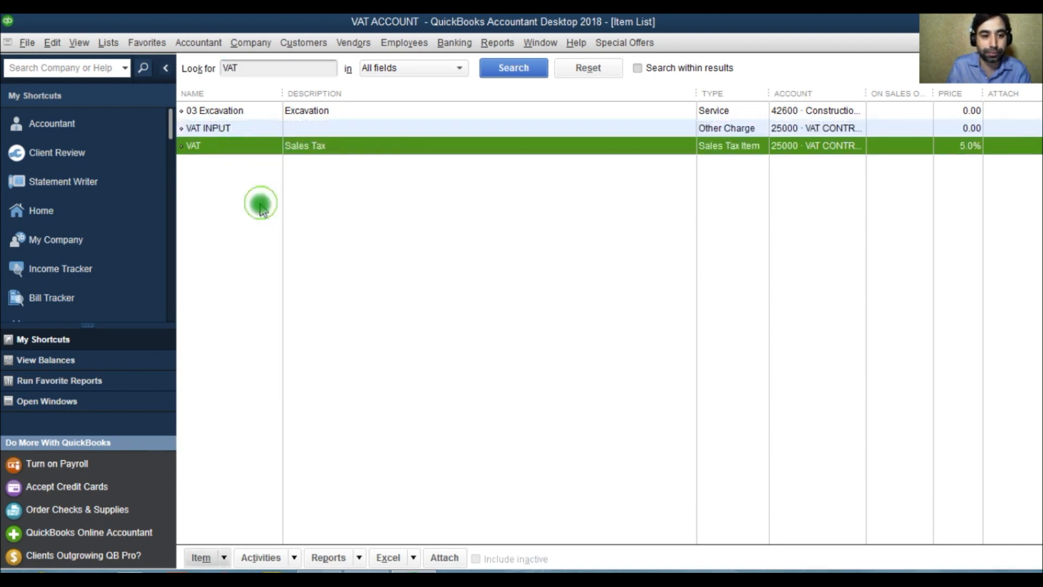
left_click(263, 152)
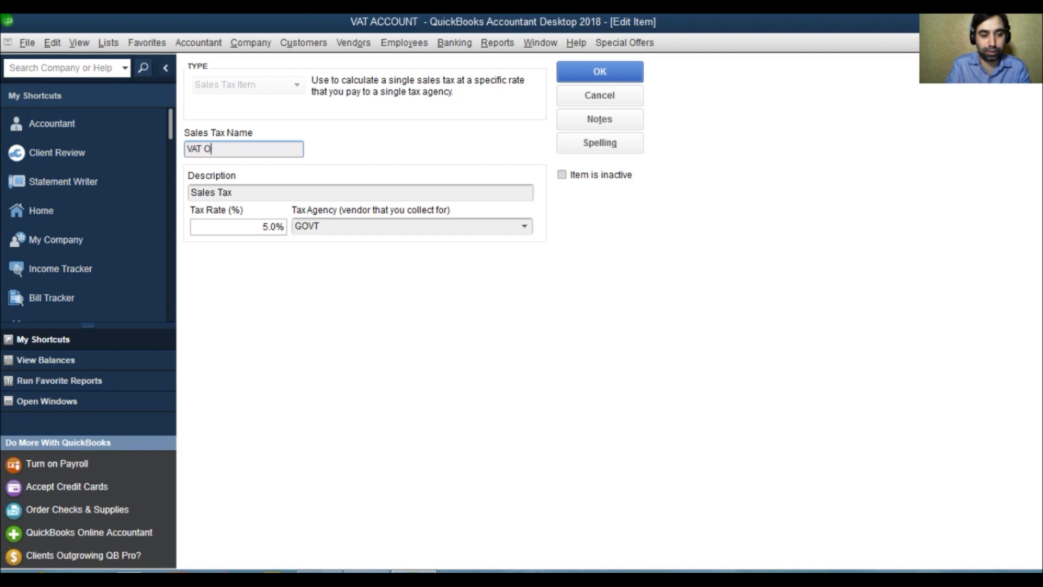
type("OUTPUT")
left_click(600, 73)
Step: Compare the VAT INPUT and VAT OUTPUT items with the VAT control account and its subaccounts in the chart of accounts
left_click(235, 130)
left_click(242, 145)
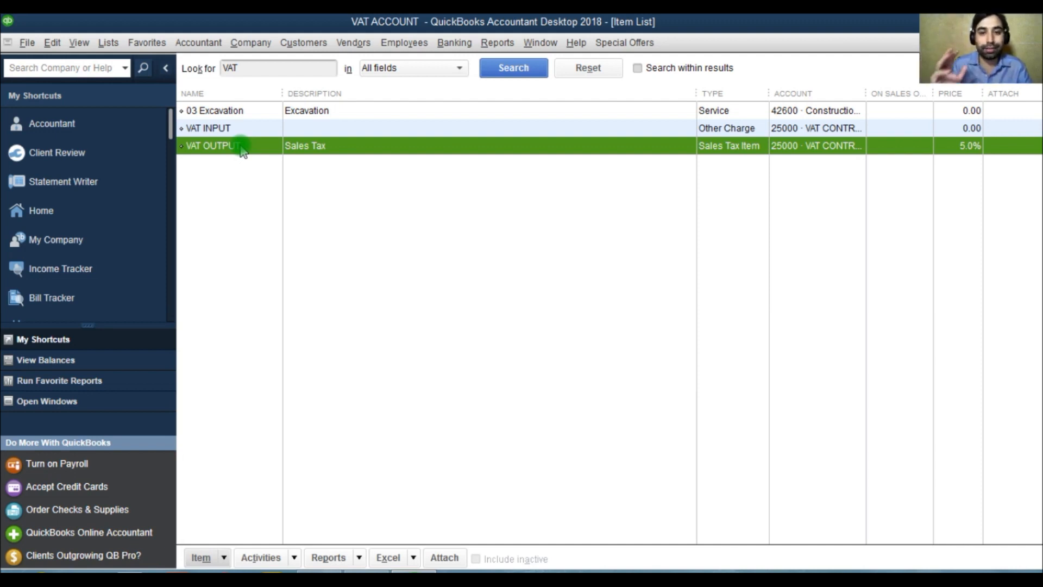
left_click(215, 129)
left_click(219, 146)
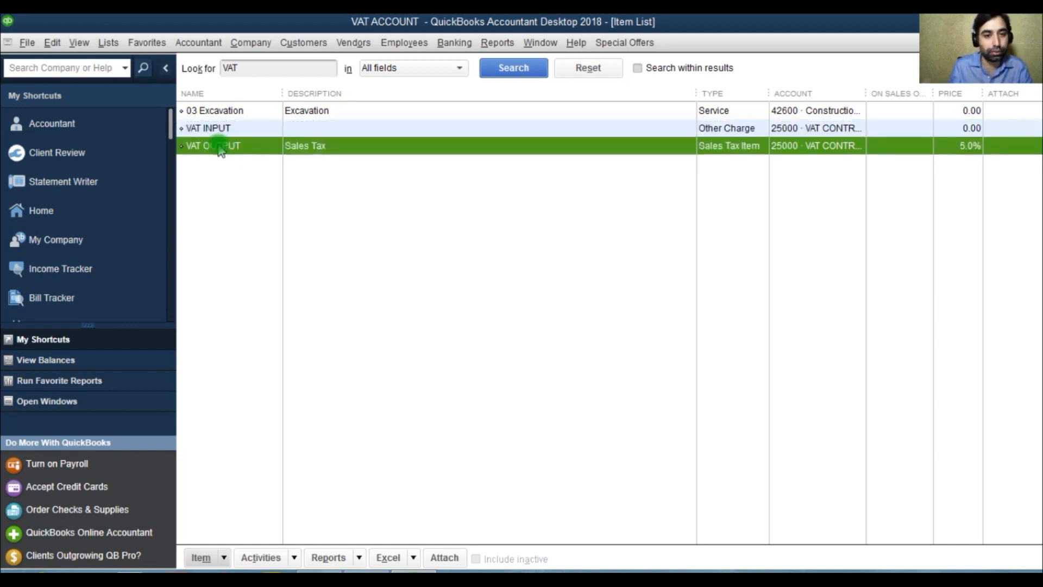
key("Escape")
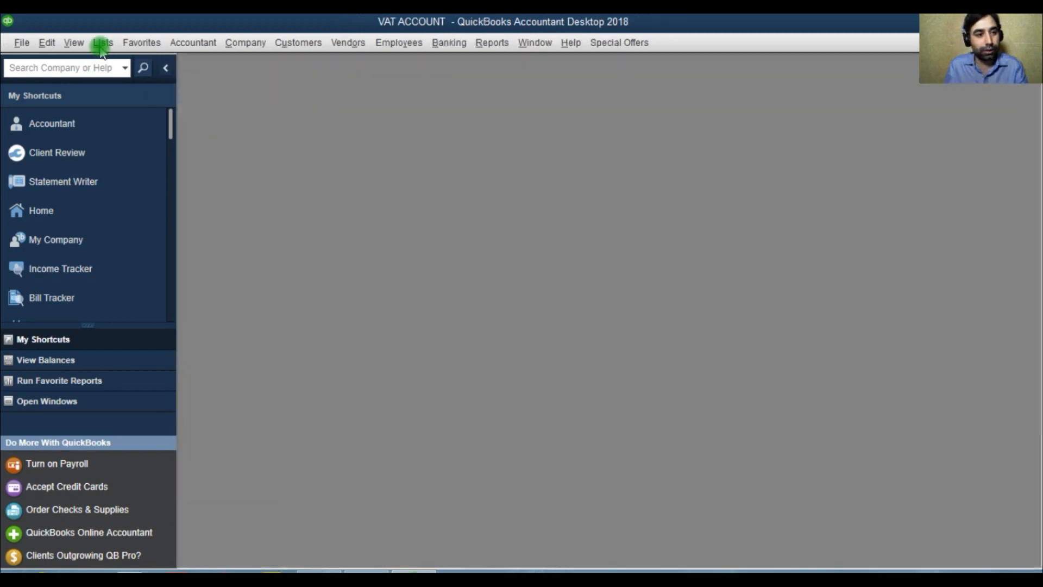
left_click(102, 44)
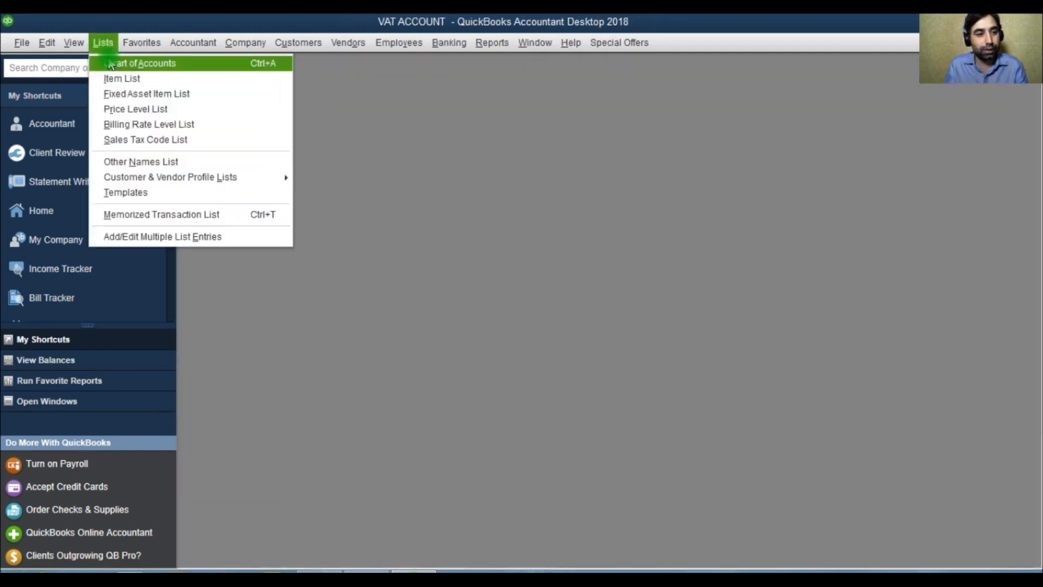
left_click(103, 65)
left_click(572, 156)
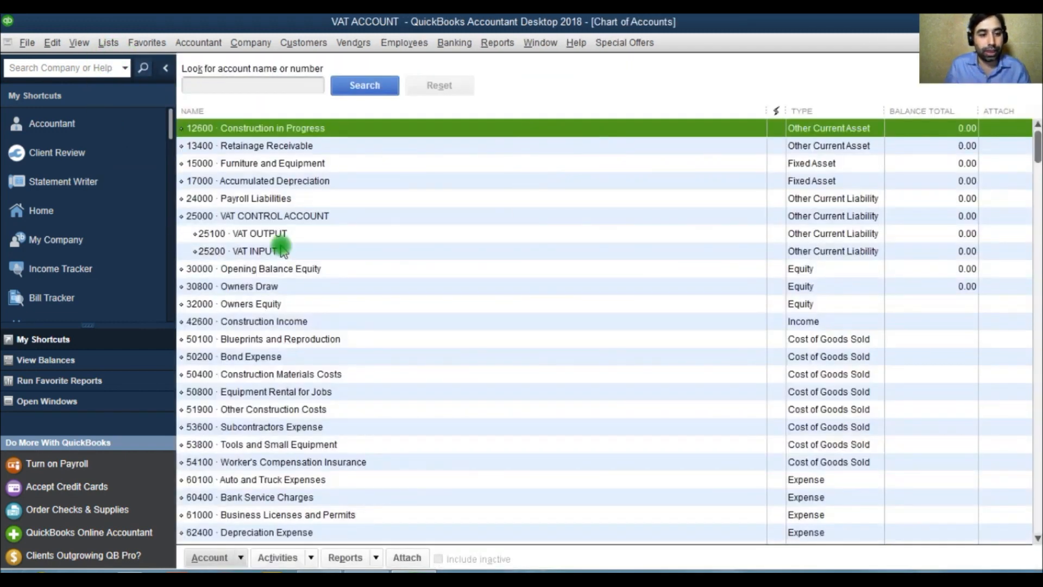
left_click(275, 218)
left_click(273, 234)
left_click(261, 251)
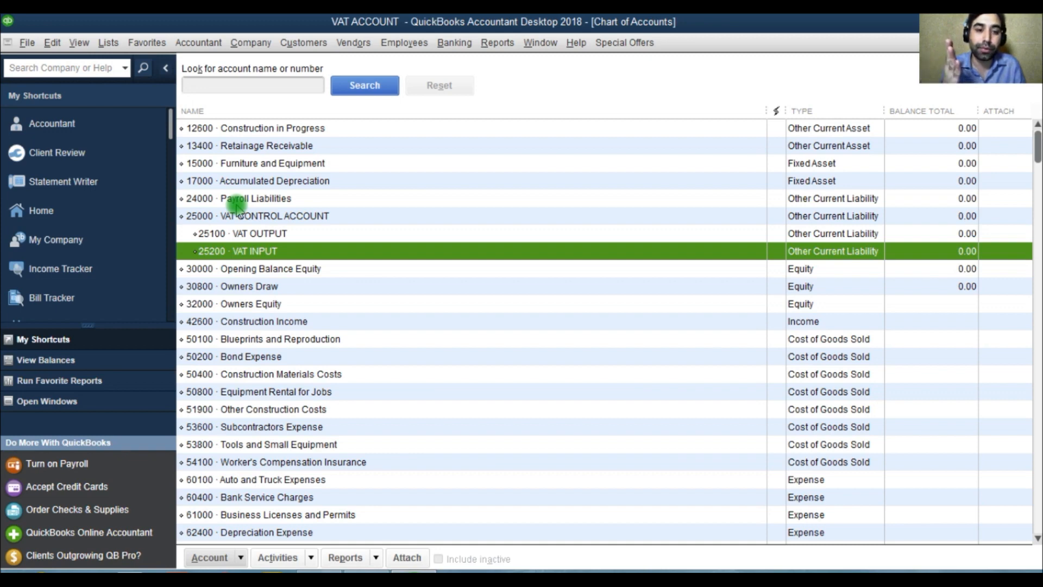
Step: Start a new customer invoice and turn off its Print Later option
left_click(293, 43)
left_click(329, 118)
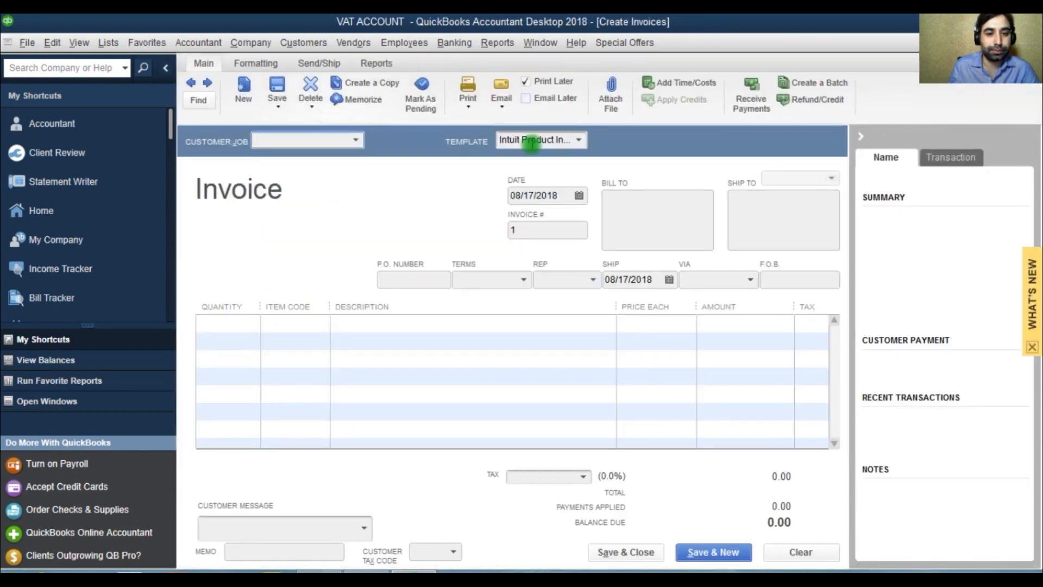
left_click(581, 140)
left_click(530, 81)
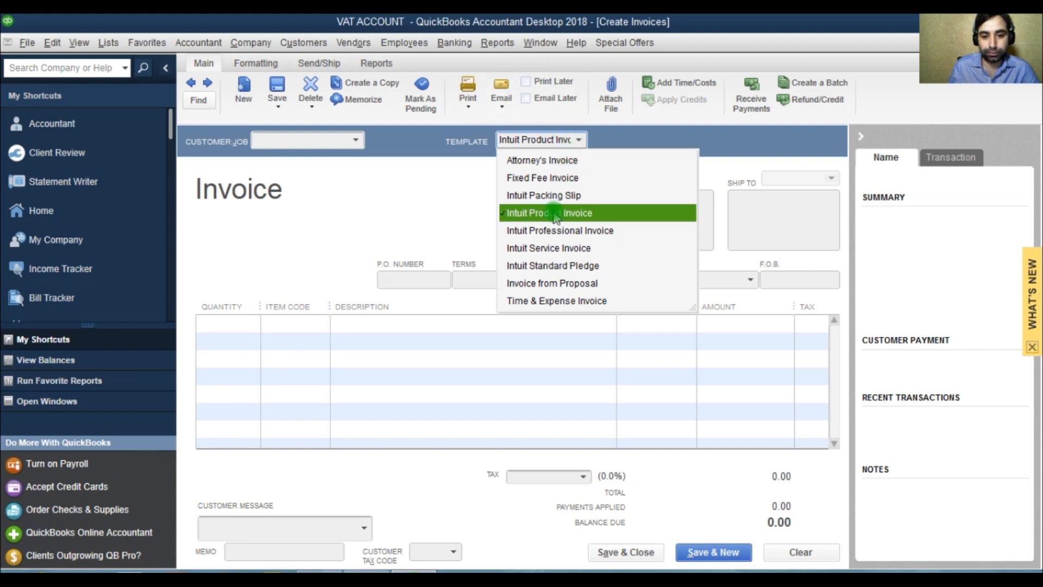
Step: Try the Intuit Service Invoice and Time & Expense Invoice templates and return to Intuit Product Invoice
left_click(552, 248)
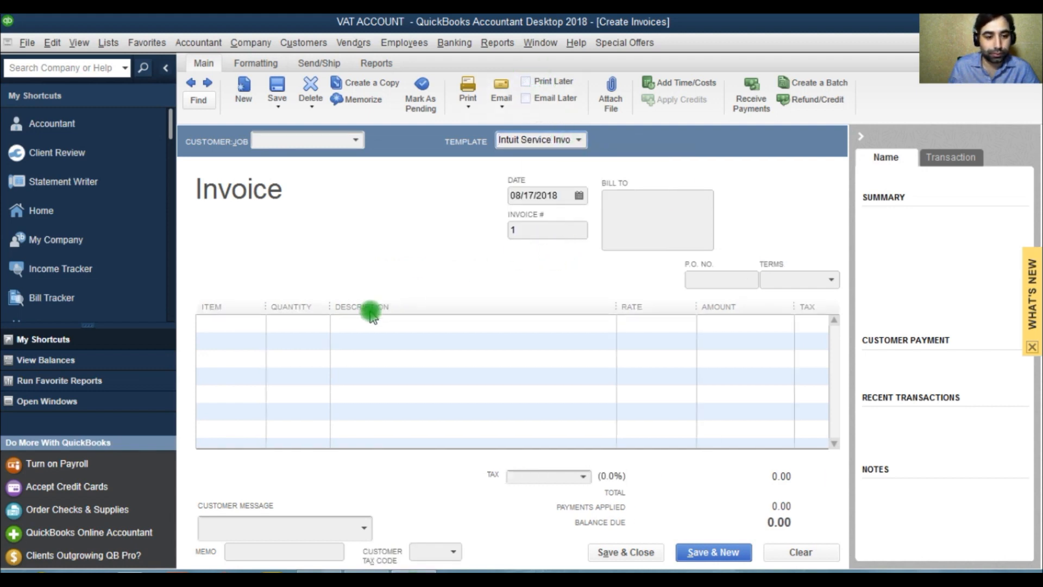
left_click(259, 329)
left_click(257, 325)
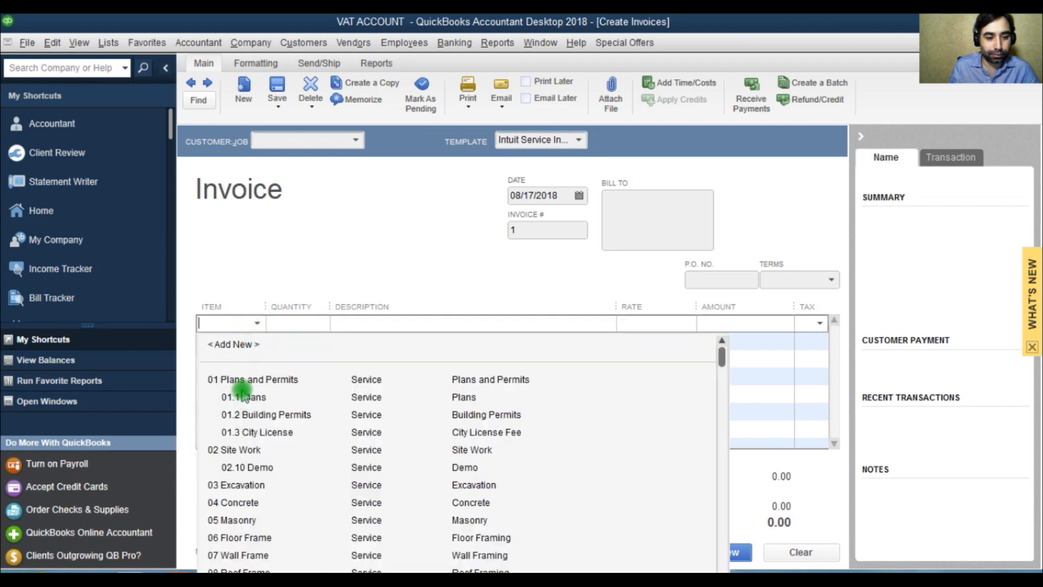
left_click(578, 139)
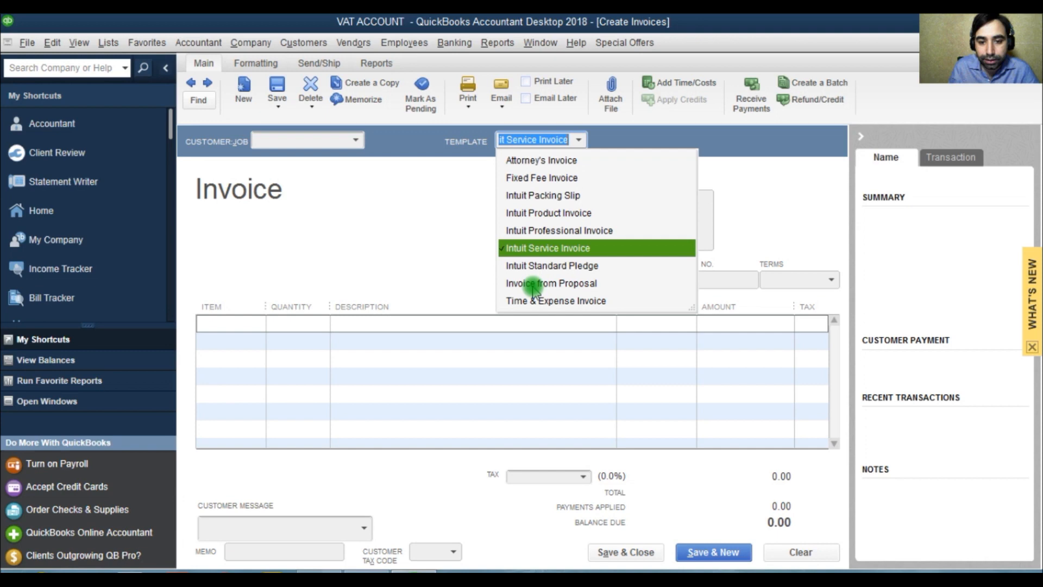
left_click(544, 301)
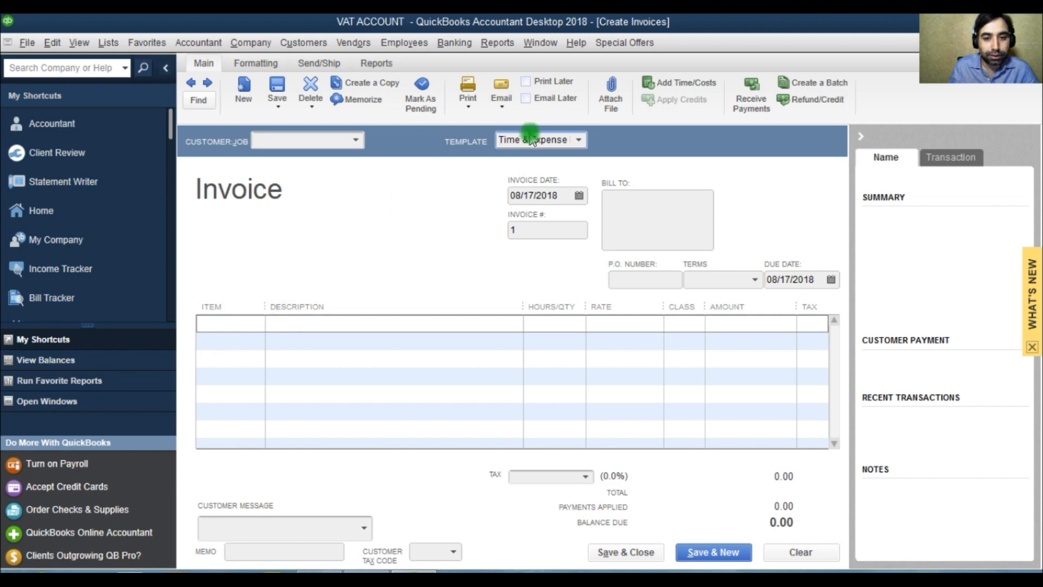
left_click(580, 139)
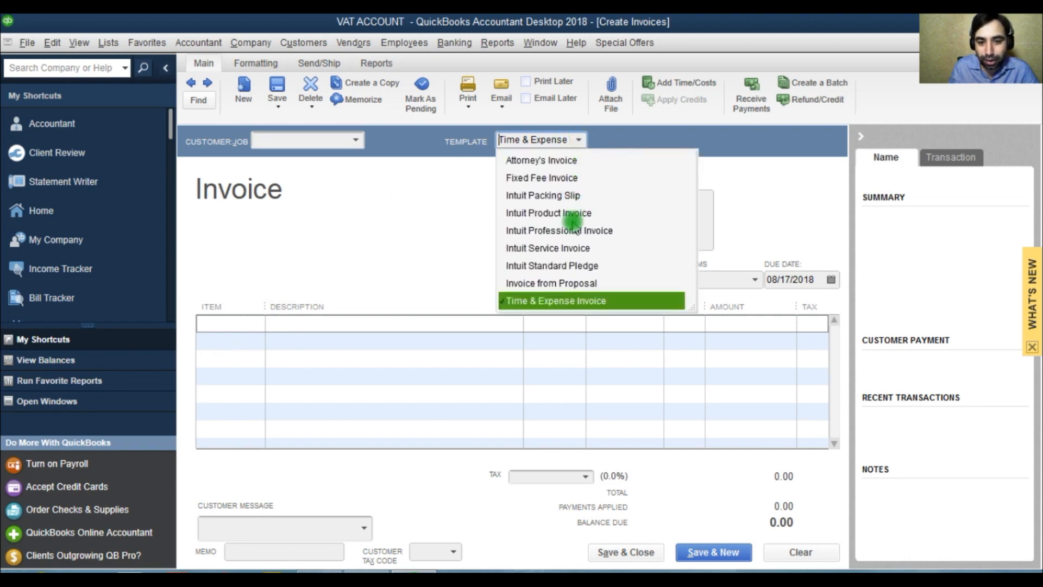
left_click(576, 213)
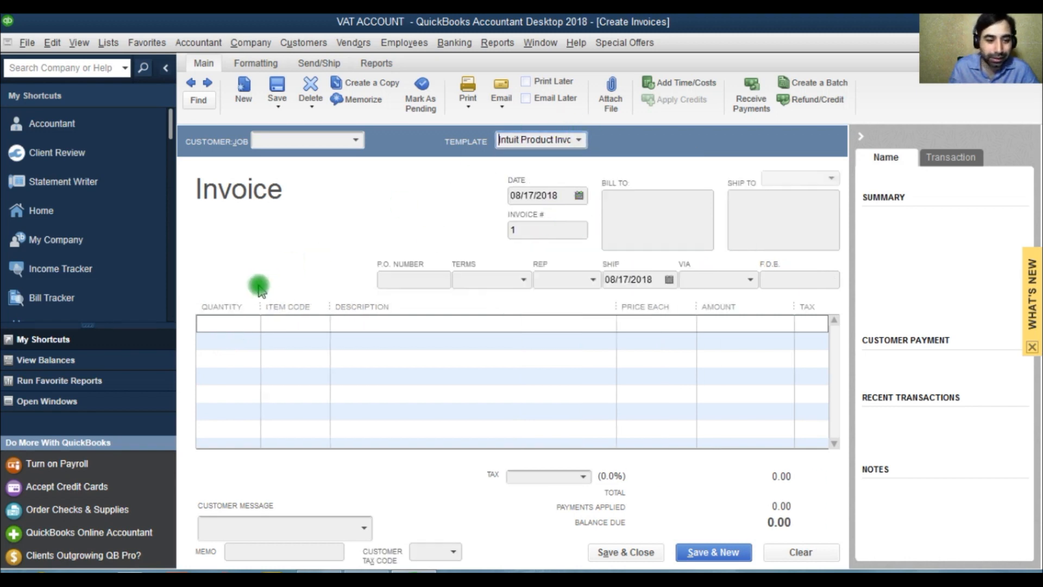
Step: Add the 06 Floor Frame item to the invoice's first line and collapse the customer summary pane
left_click(280, 322)
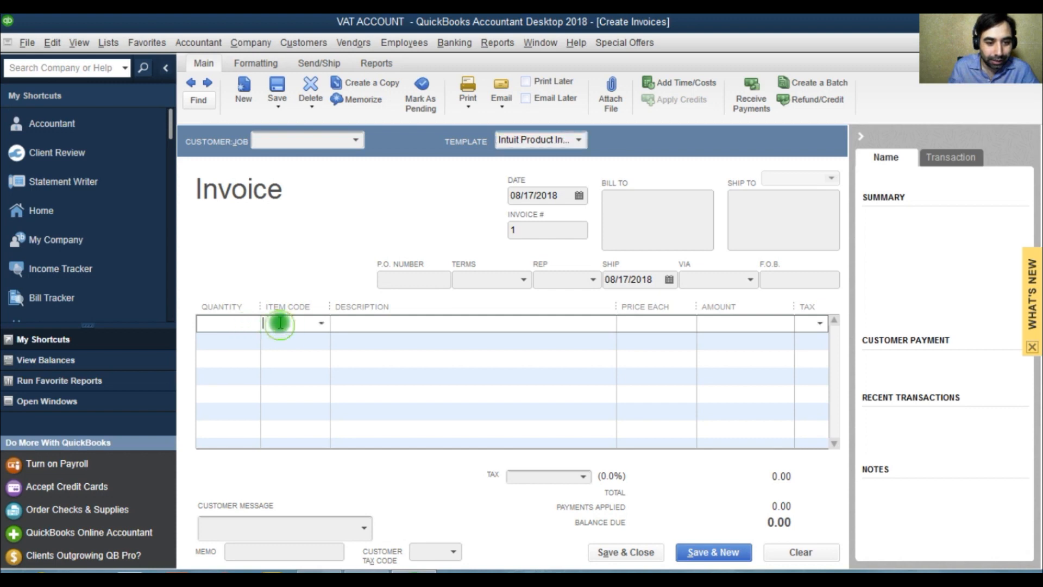
left_click(321, 322)
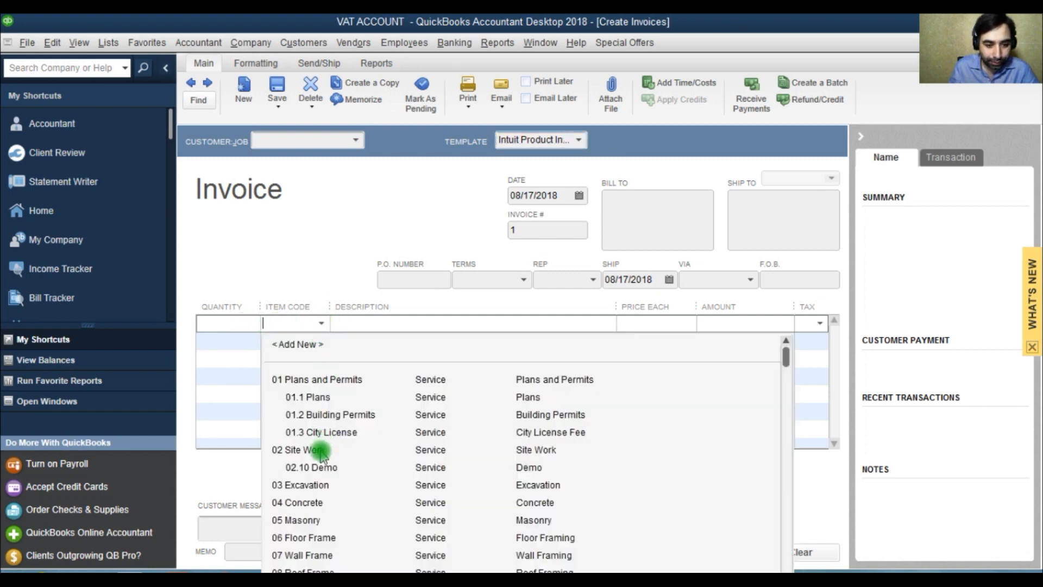
left_click(317, 537)
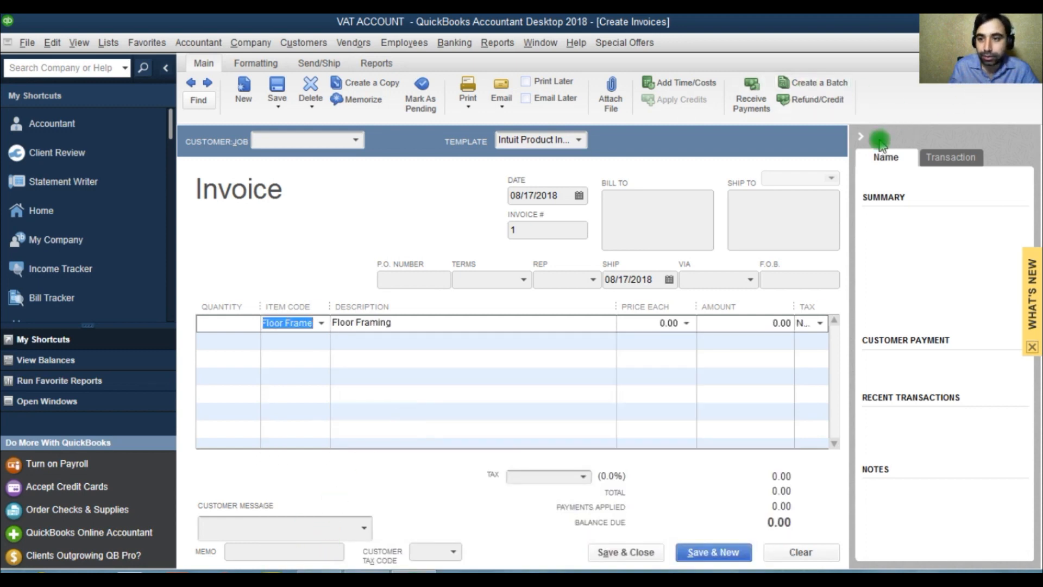
left_click(861, 136)
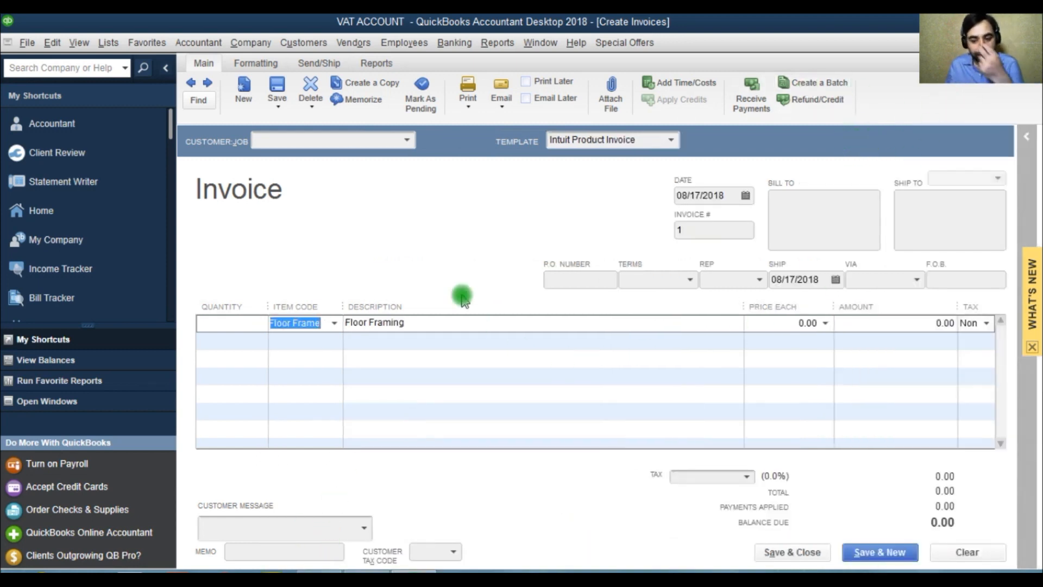
Step: Set the invoice's tax to the VAT OUTPUT sales tax item
left_click(748, 479)
left_click(632, 530)
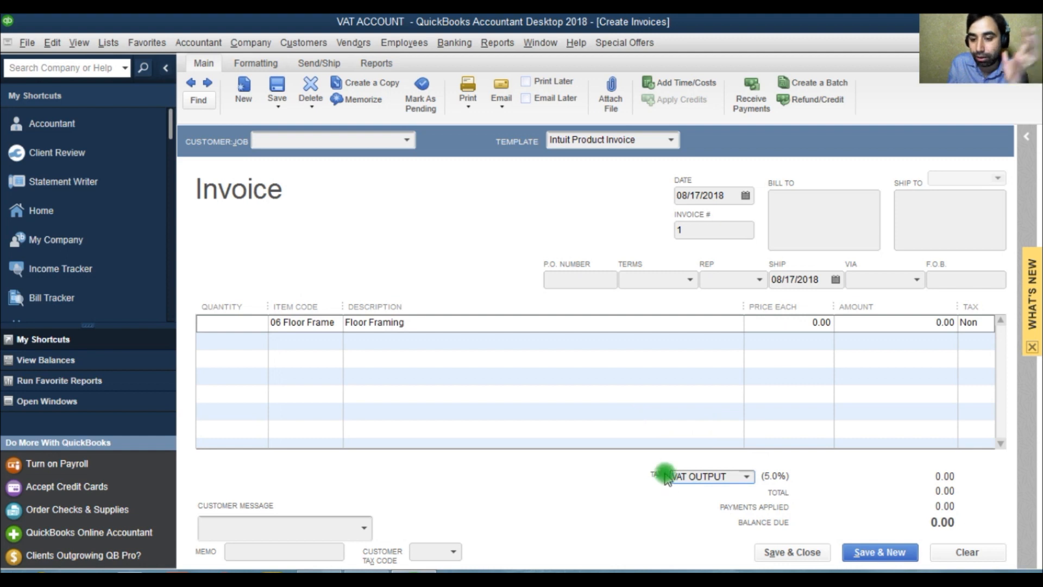
left_click(747, 476)
left_click(747, 477)
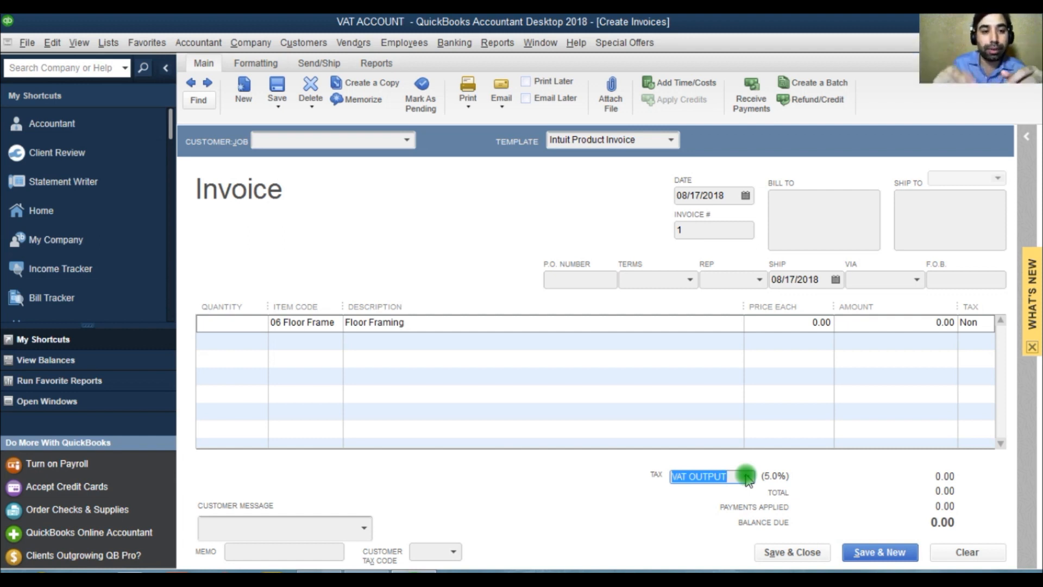
left_click(256, 63)
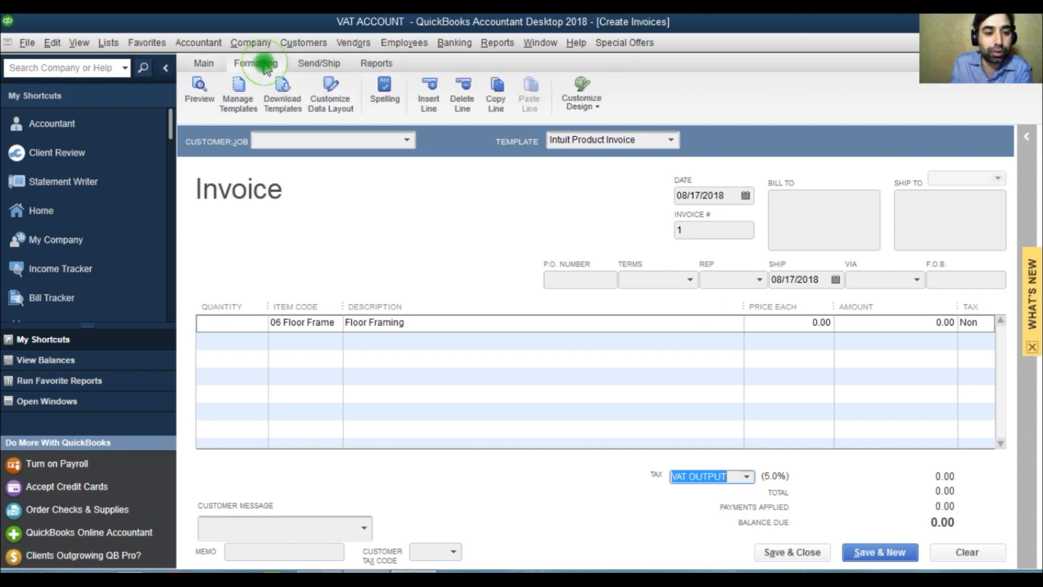
left_click(330, 99)
left_click(566, 279)
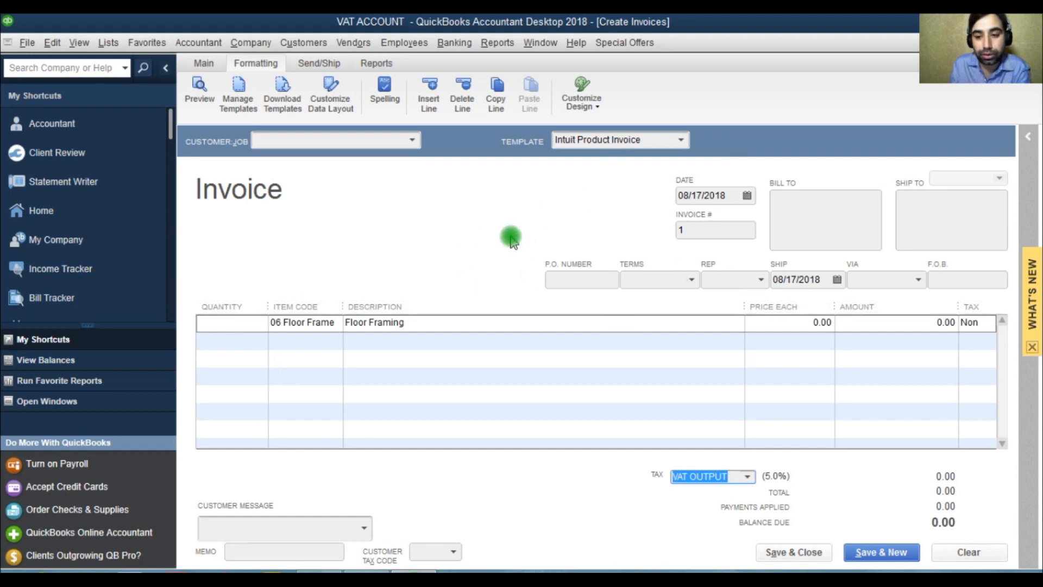
left_click(911, 324)
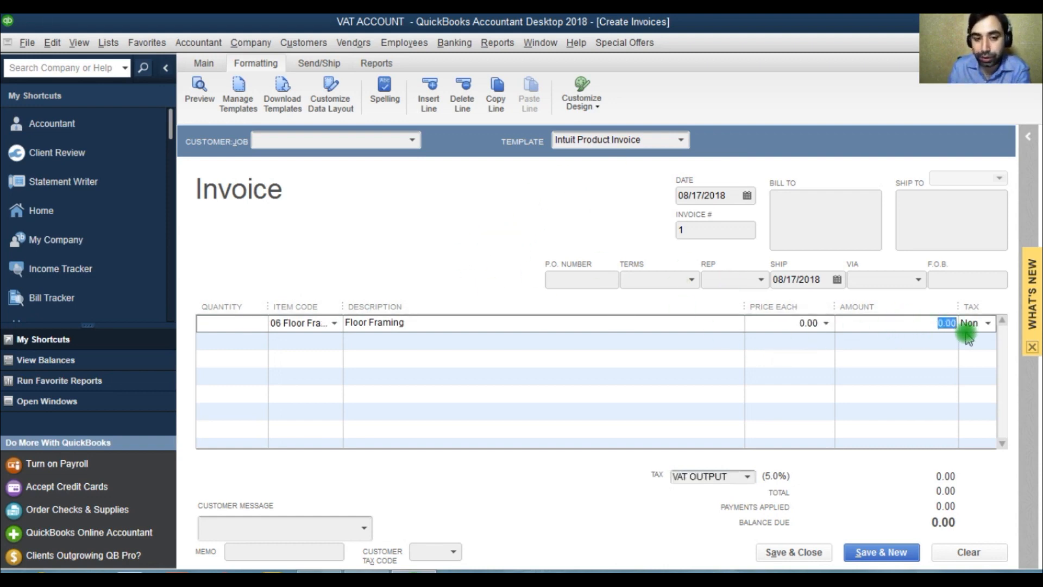
Step: Add a new customer named CUSTOMER123 to the invoice and acknowledge the sales tax codes notice
left_click(413, 142)
left_click(321, 163)
type("12")
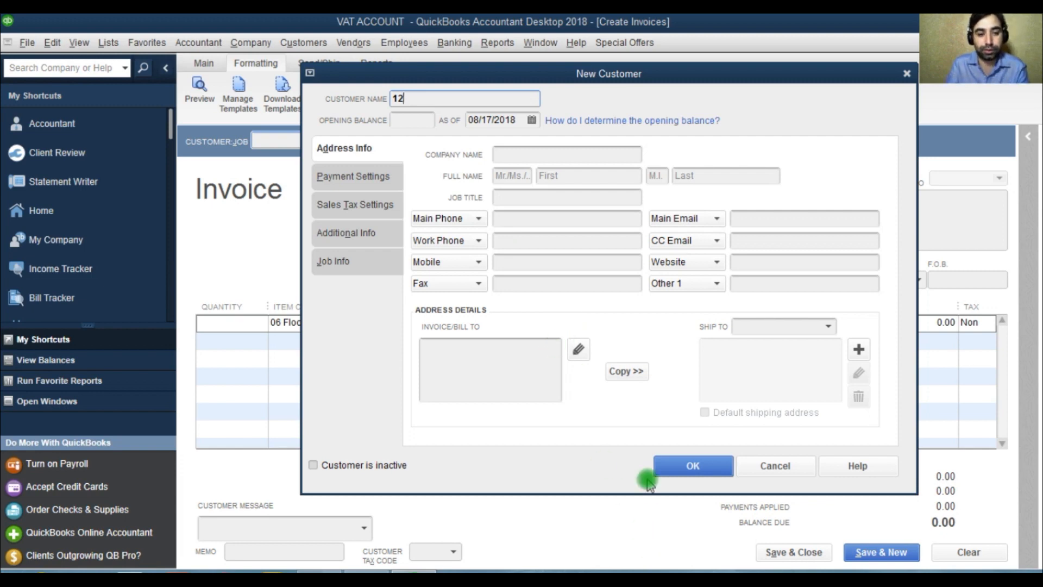
type("CUSTOMER")
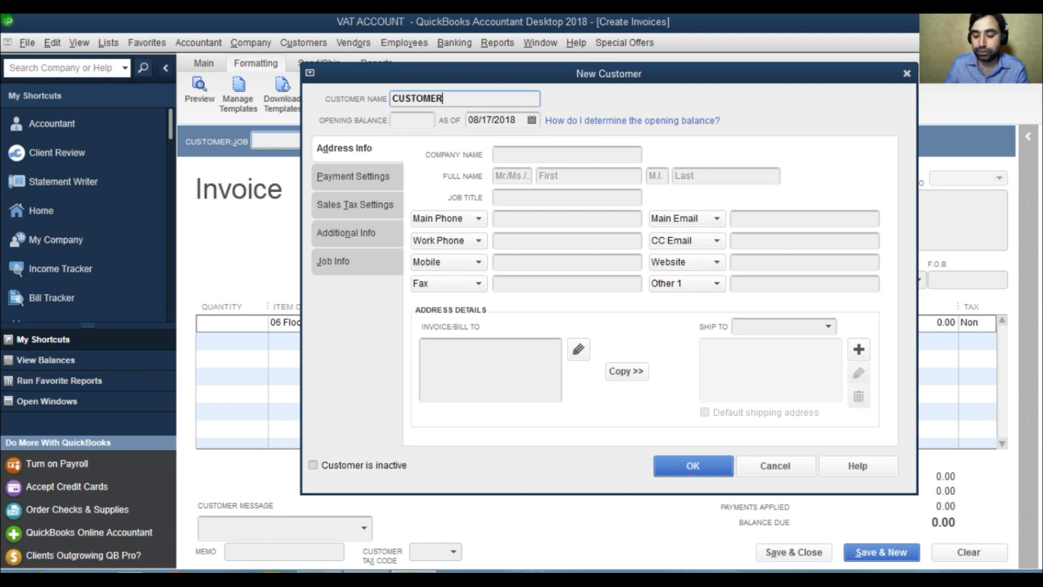
left_click(685, 465)
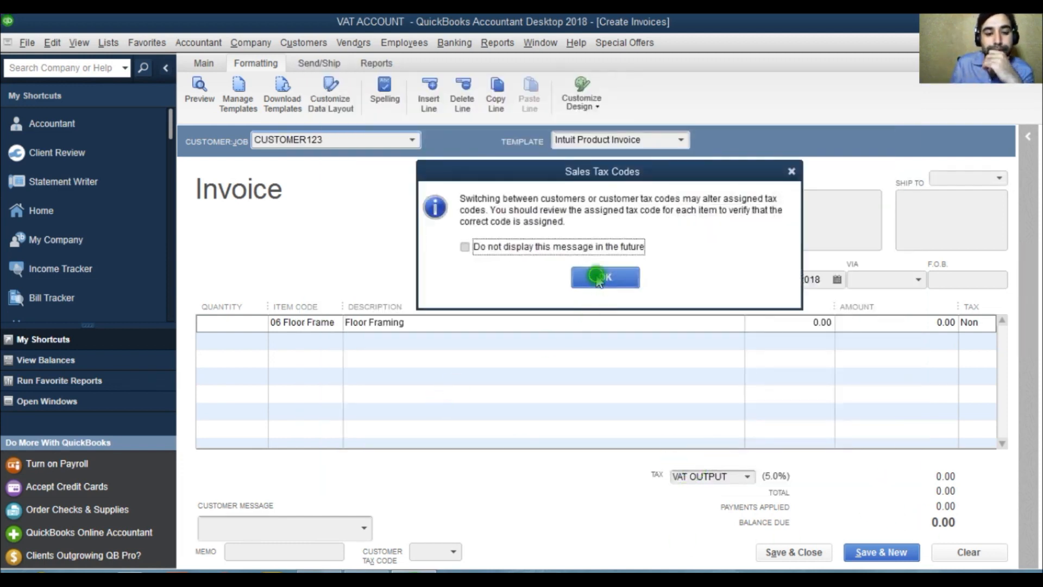
left_click(603, 274)
Step: Set the amount of the 06 Floor Frame line to 500000
left_click(283, 321)
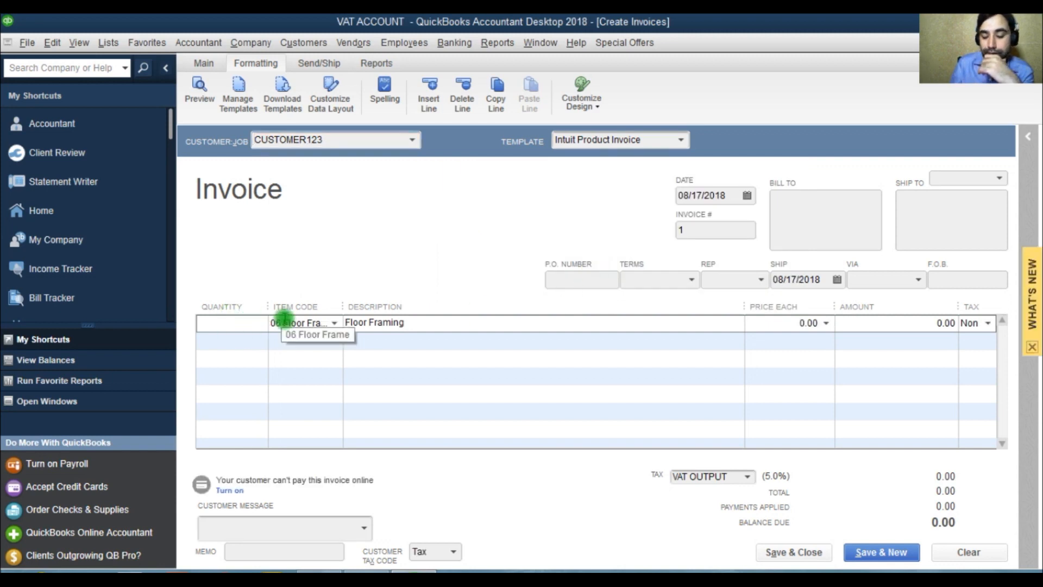
left_click(961, 326)
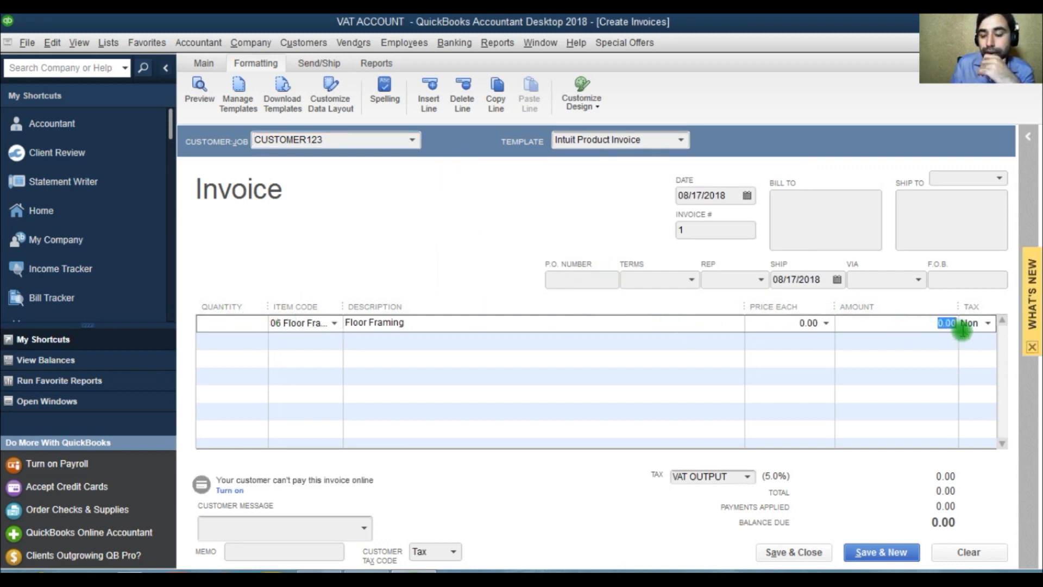
key("BackSpace")
type("500000")
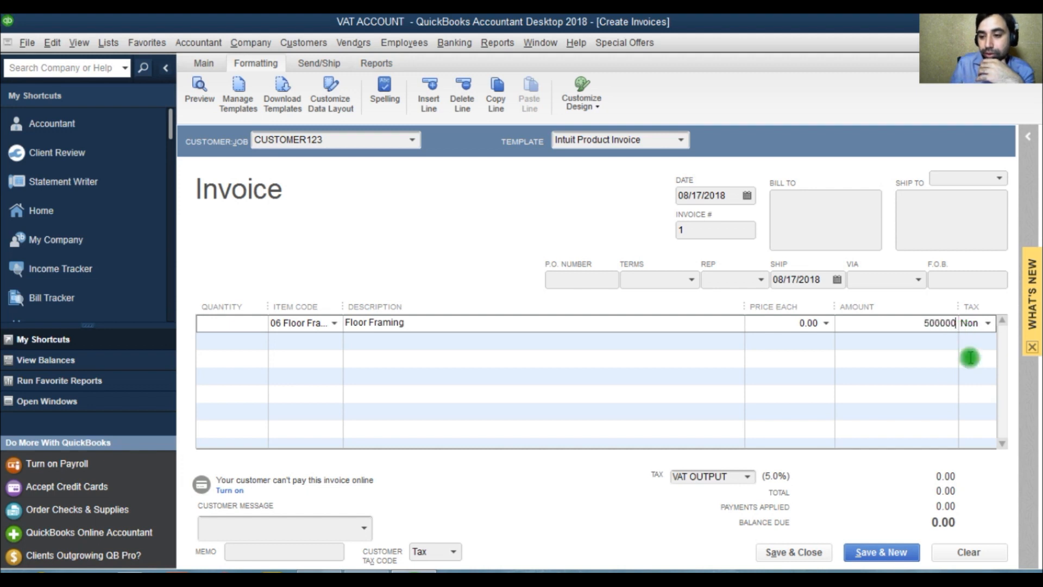
left_click(929, 369)
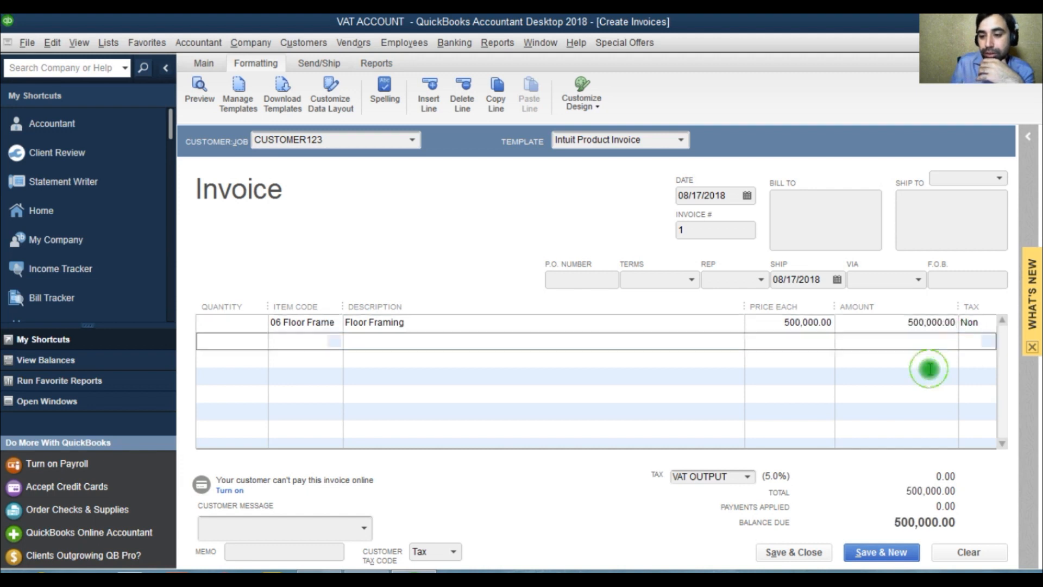
Step: Set the tax code of the 06 Floor Frame line to Tax and save and close the invoice
left_click(989, 326)
left_click(988, 322)
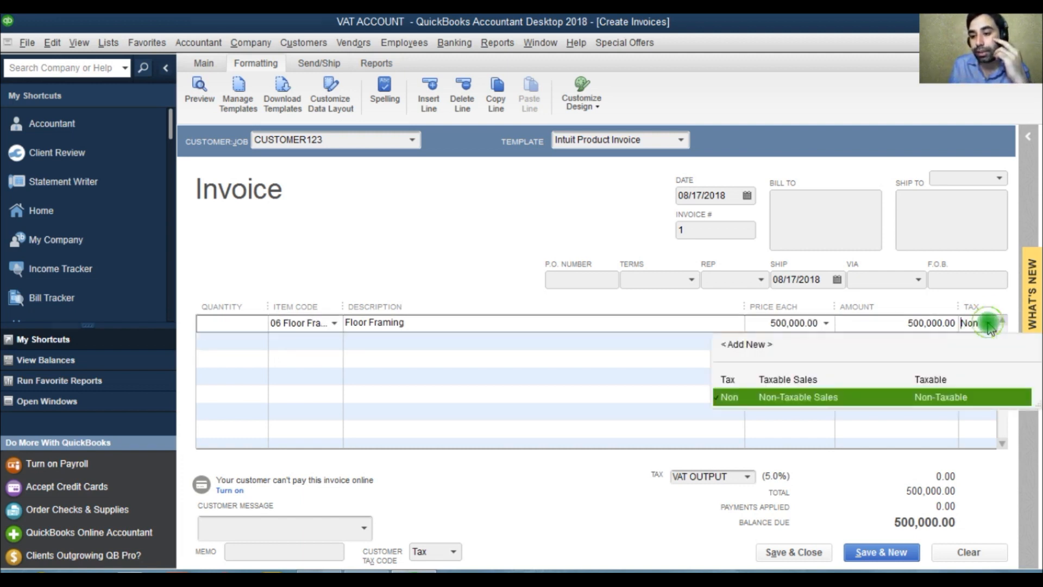
left_click(803, 380)
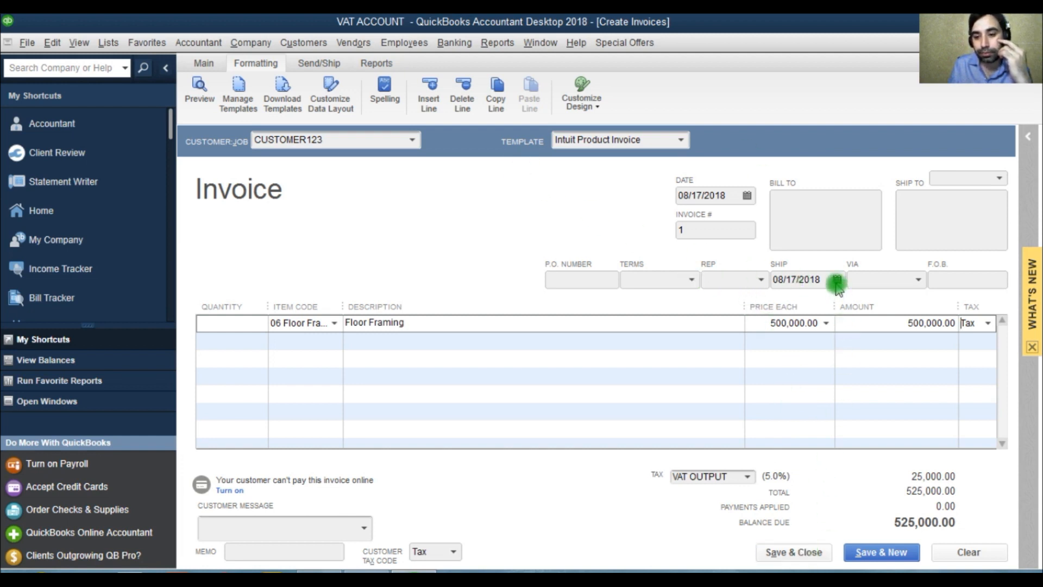
left_click(793, 552)
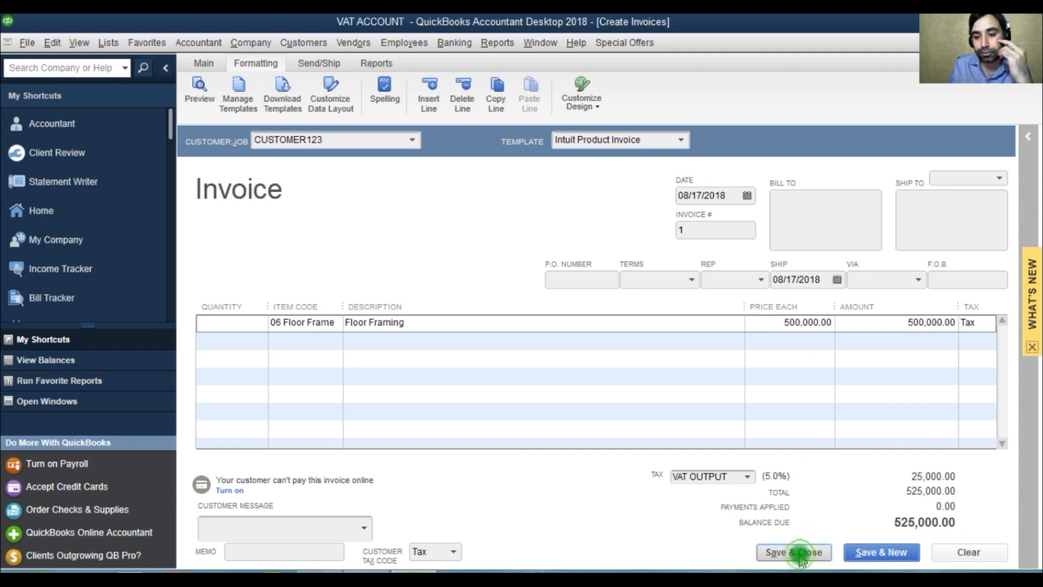
Step: Check the account balances in the Chart of Accounts and reopen CUSTOMER123's invoice from the Customer Center
key("ctrl+a")
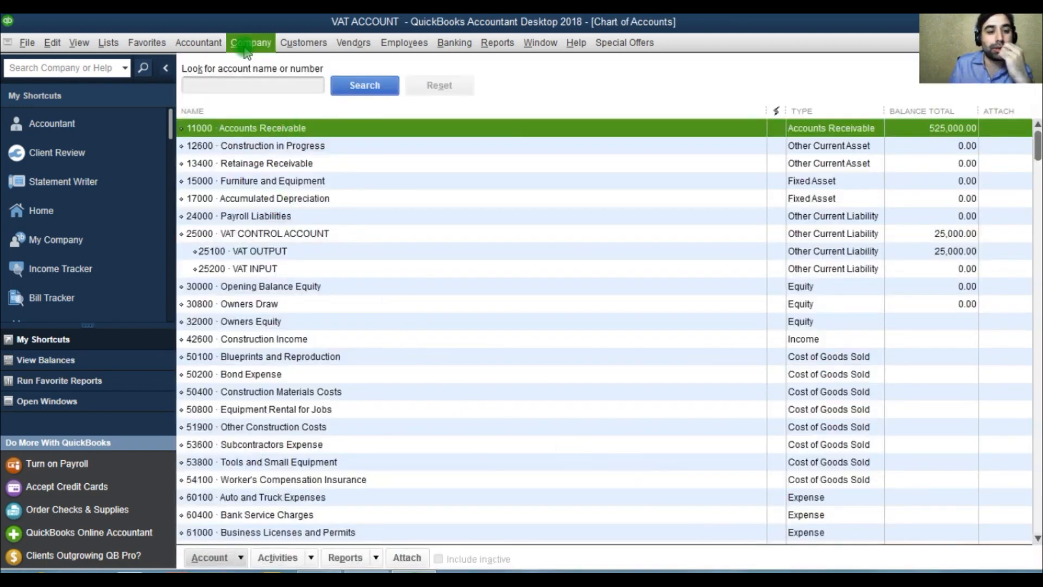
left_click(303, 43)
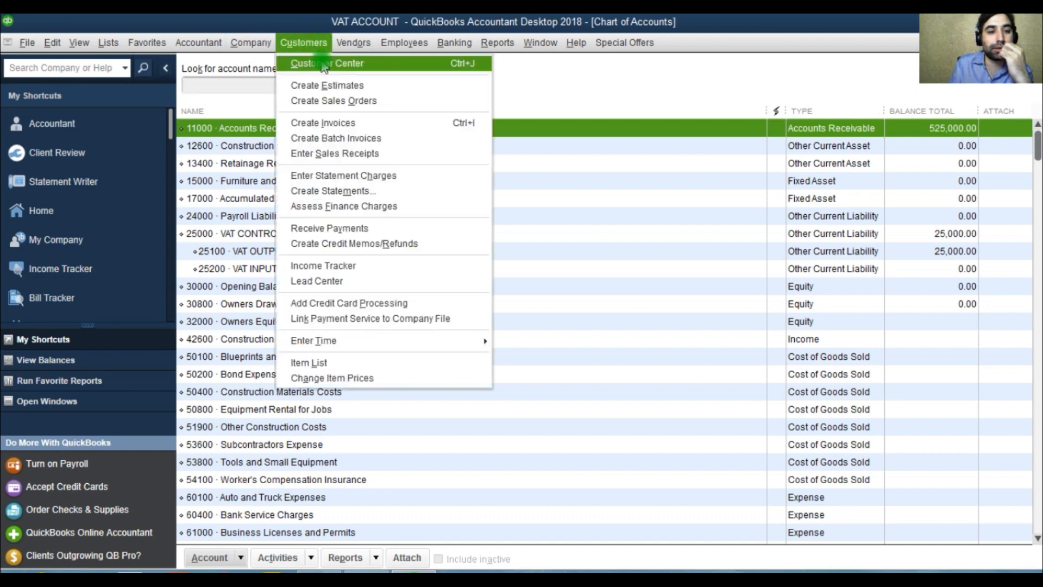
left_click(324, 66)
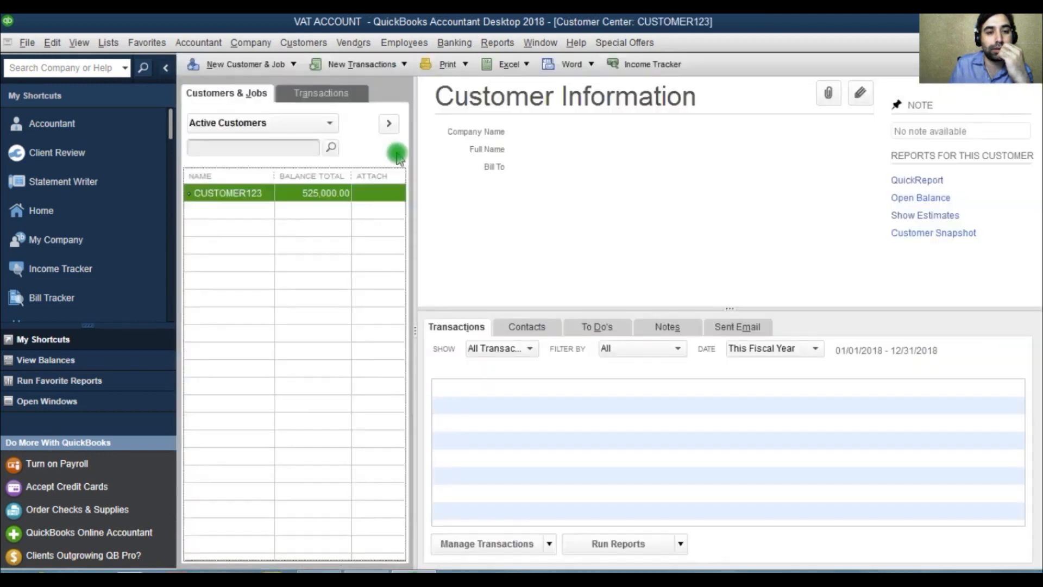
double_click(553, 387)
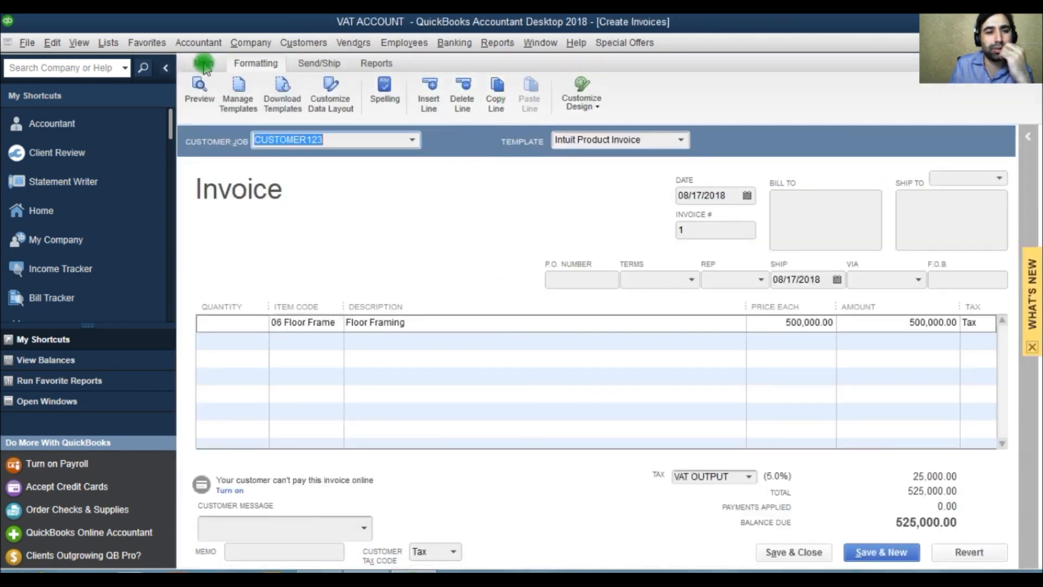
Step: Create a copy of the CUSTOMER123 invoice, acknowledge the duplicate notice, and save and close the copy
left_click(203, 64)
left_click(363, 82)
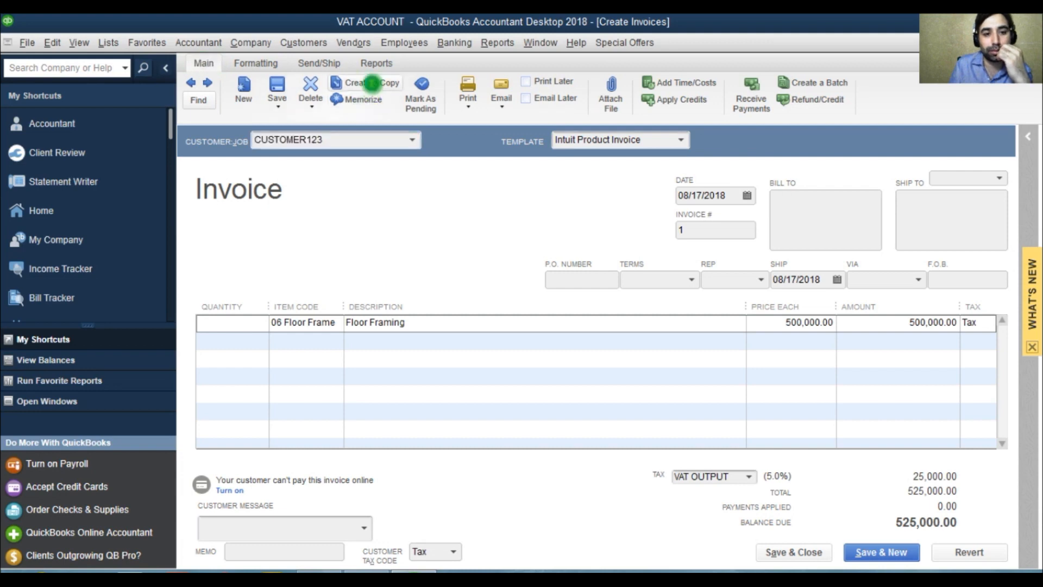
left_click(520, 256)
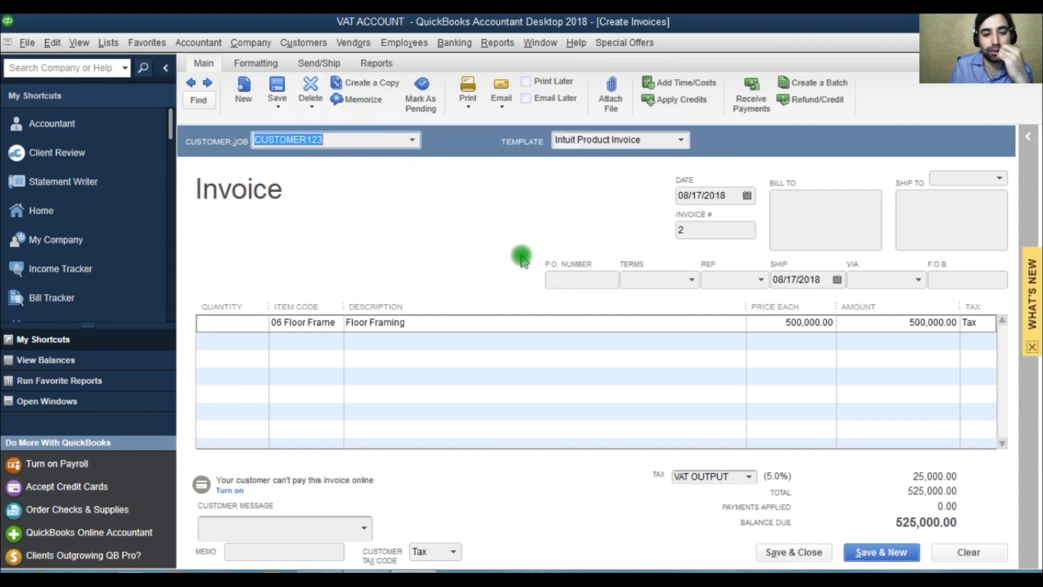
left_click(810, 553)
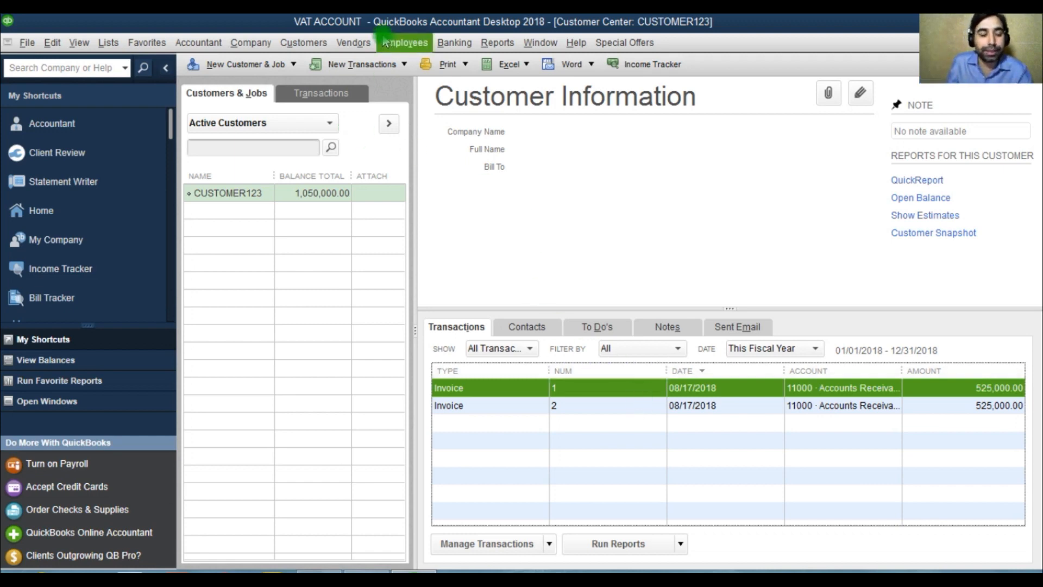
left_click(353, 42)
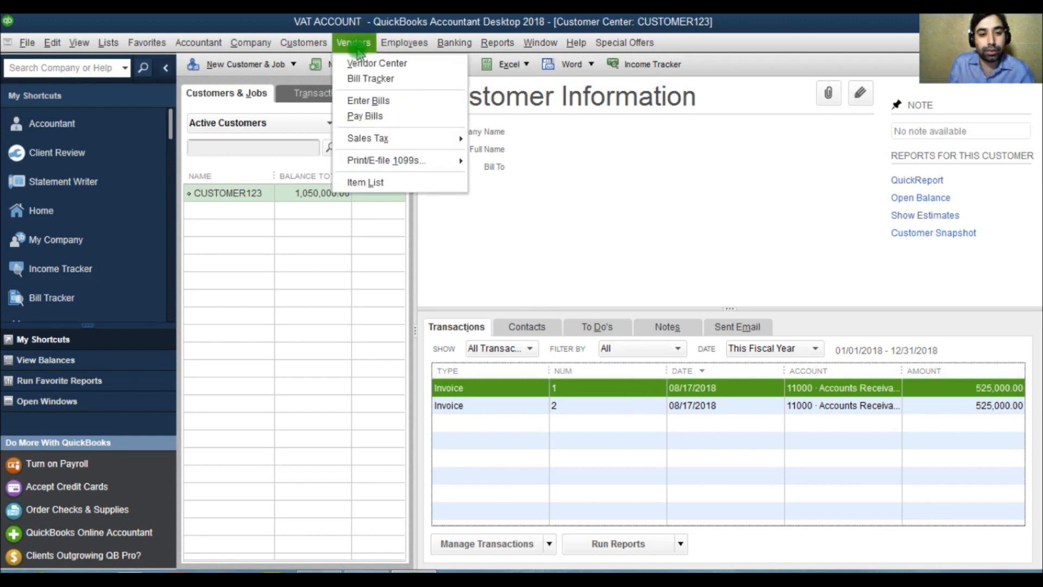
left_click(373, 115)
left_click(489, 222)
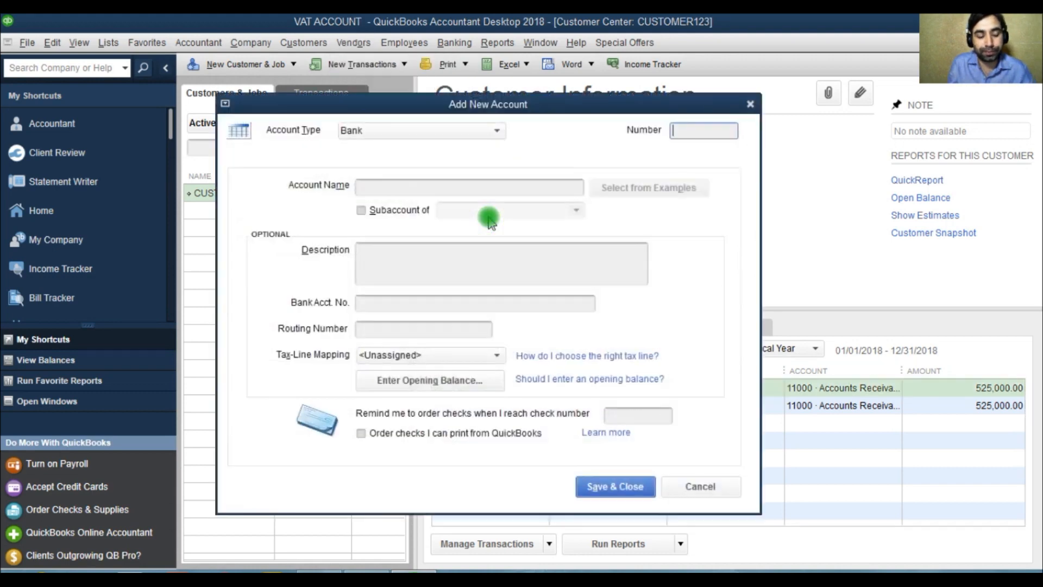
key("Escape")
key("Escape")
key("Escape")
Step: Open a new vendor bill in a maximized window and add VENDOR 123 as its new vendor
left_click(350, 45)
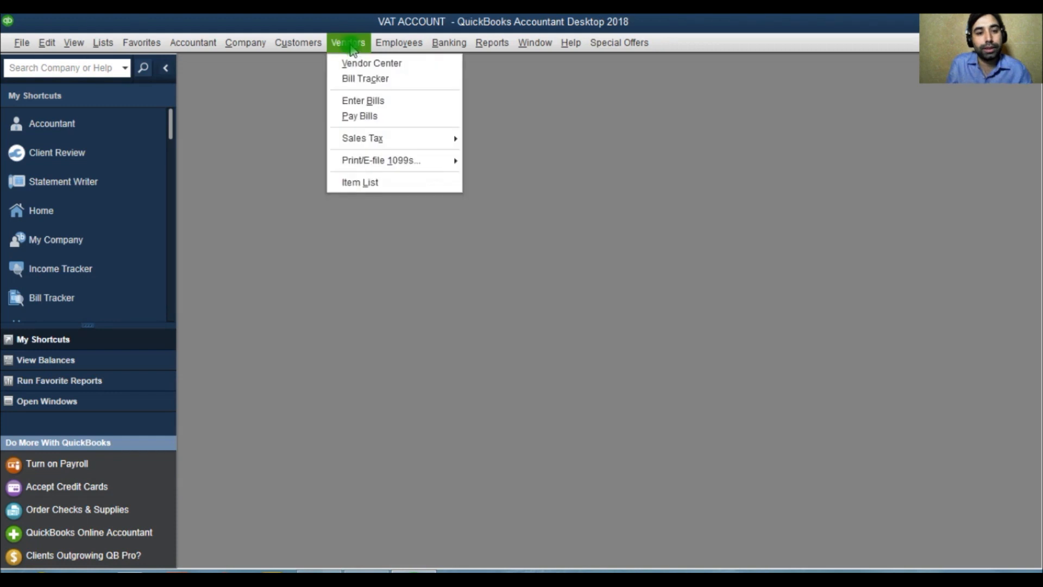
left_click(373, 102)
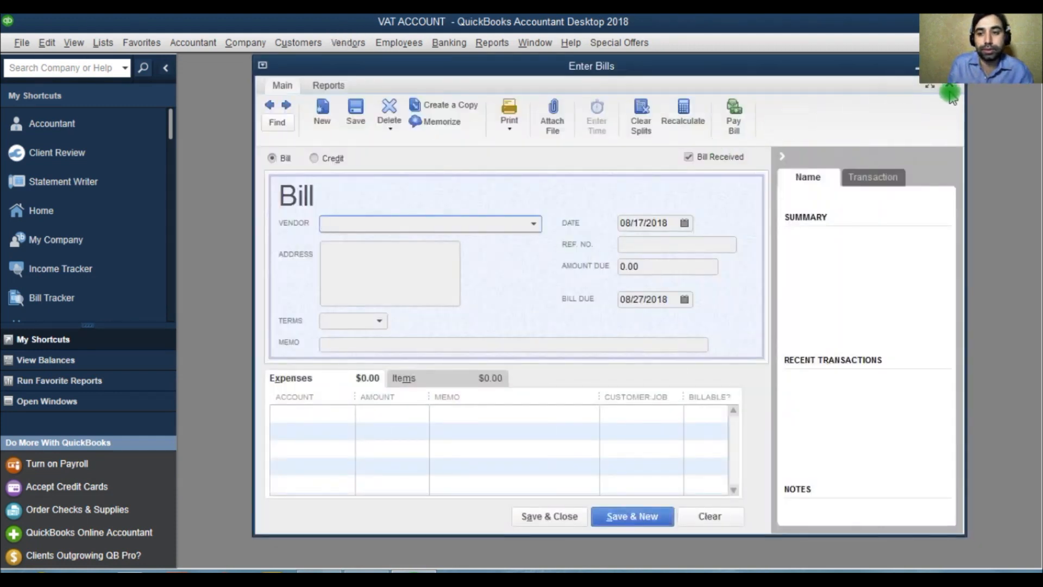
left_click(932, 87)
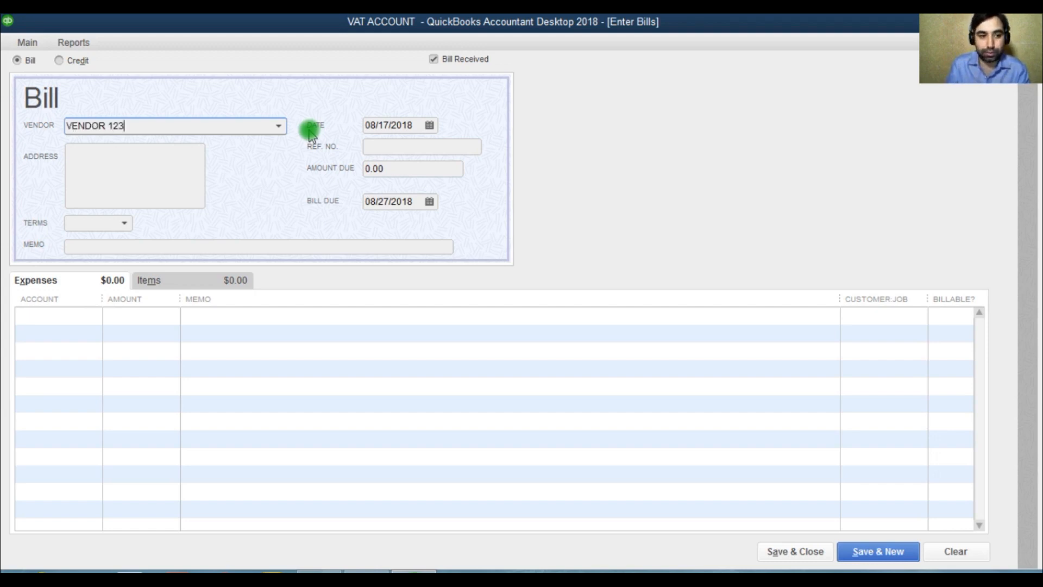
left_click(158, 168)
left_click(432, 256)
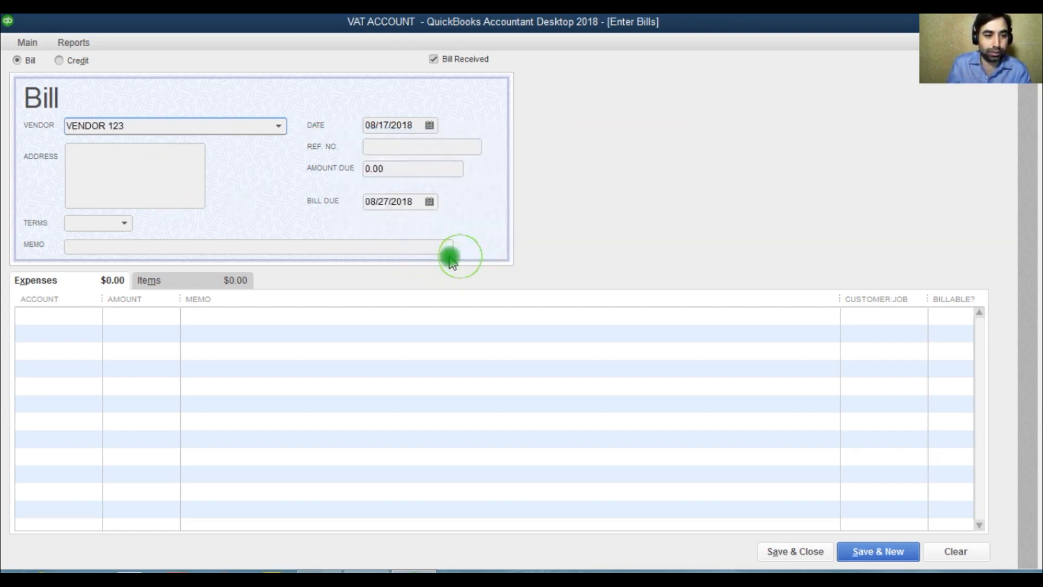
Step: Add the 02 Site Work item to the bill with an amount of 250000 and accept updating the item's cost
left_click(79, 315)
left_click(170, 279)
left_click(164, 315)
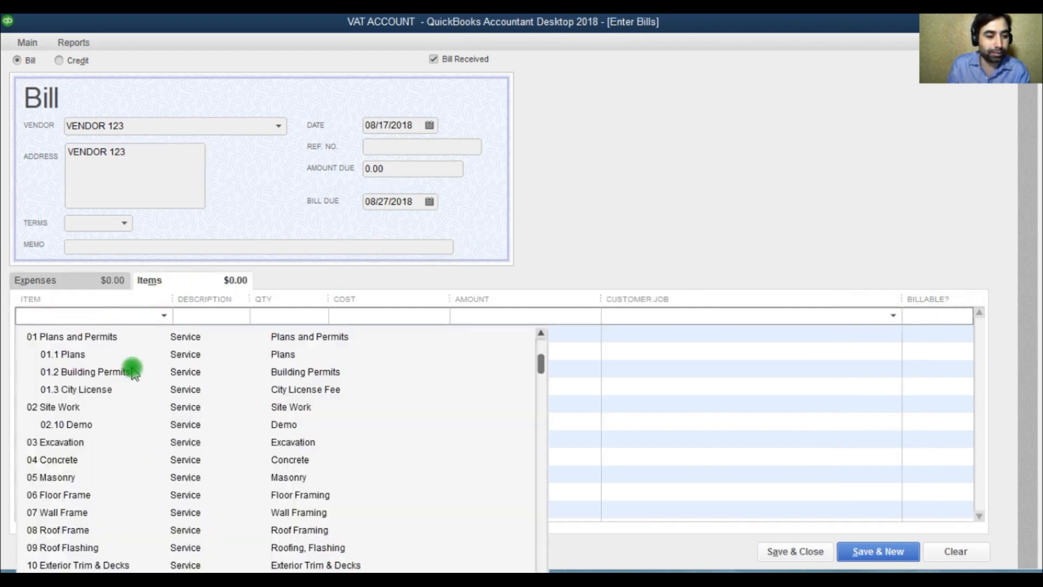
scroll(128, 468, "down", 10)
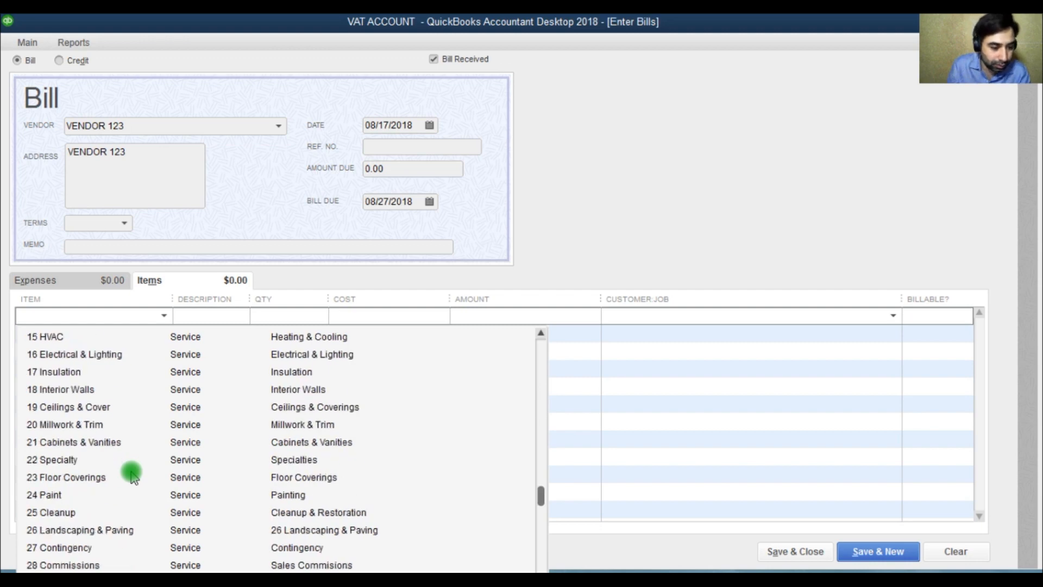
scroll(131, 472, "up", 10)
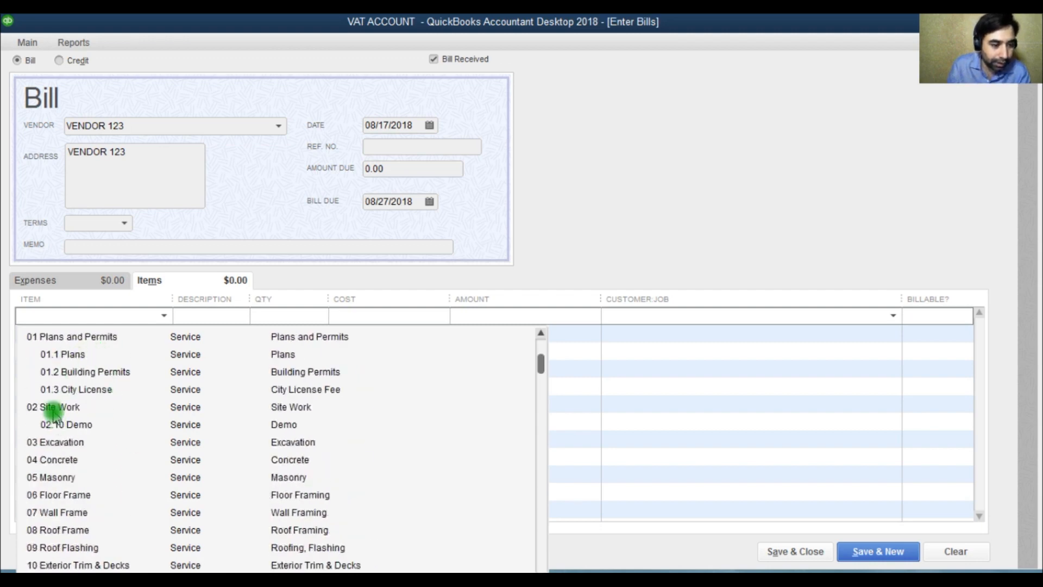
left_click(54, 408)
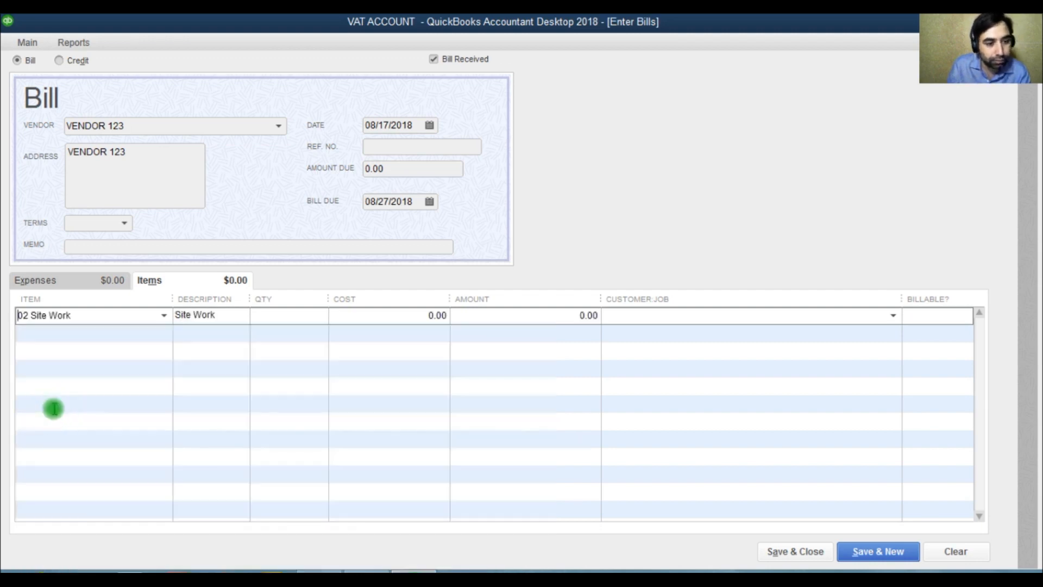
left_click(529, 318)
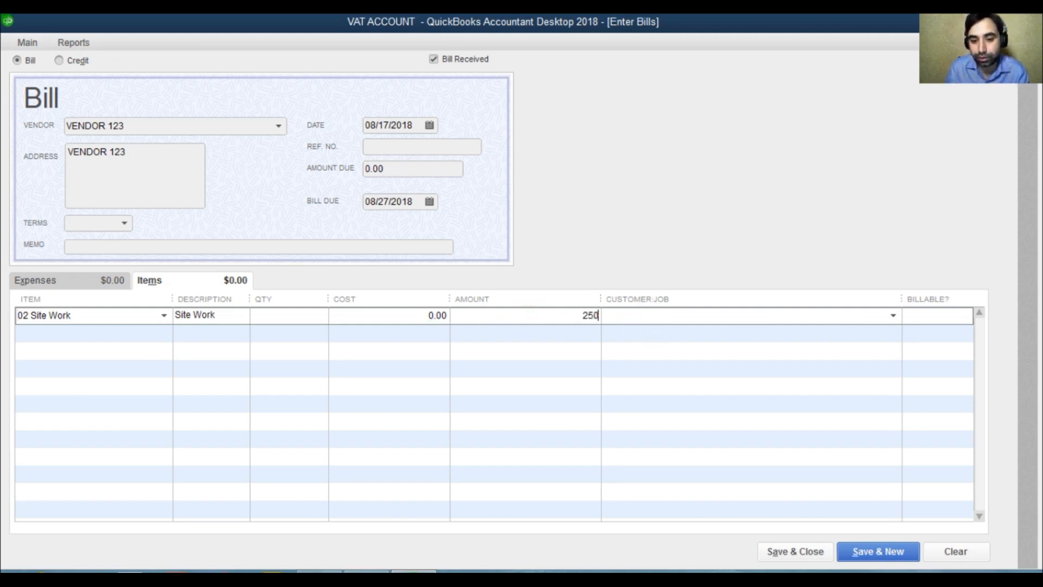
left_click(594, 340)
left_click(478, 254)
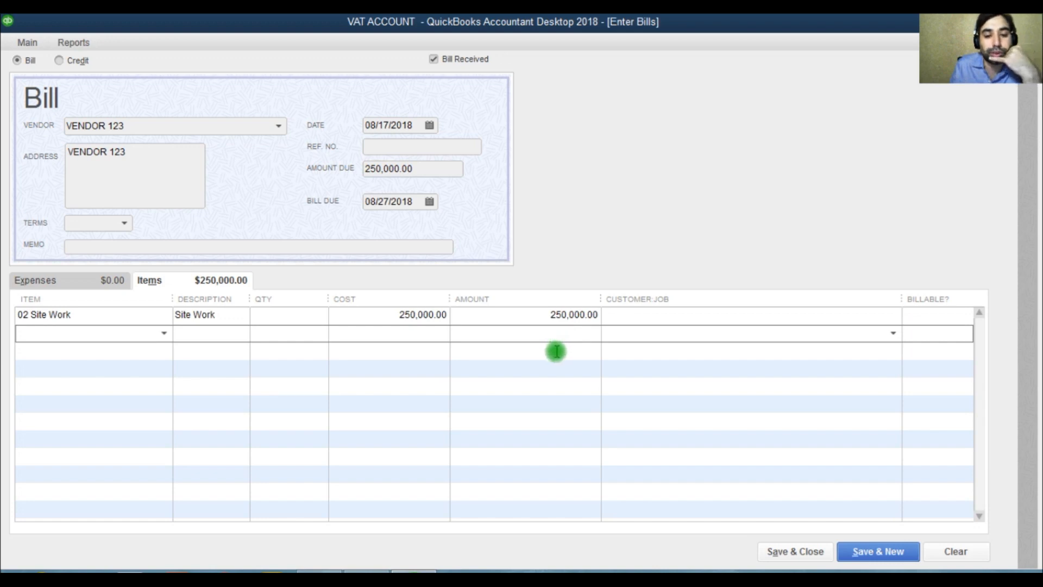
Step: Assign the Site Work line to CUSTOMER123 as non-billable and set the bill's reference number to 231323
left_click(691, 315)
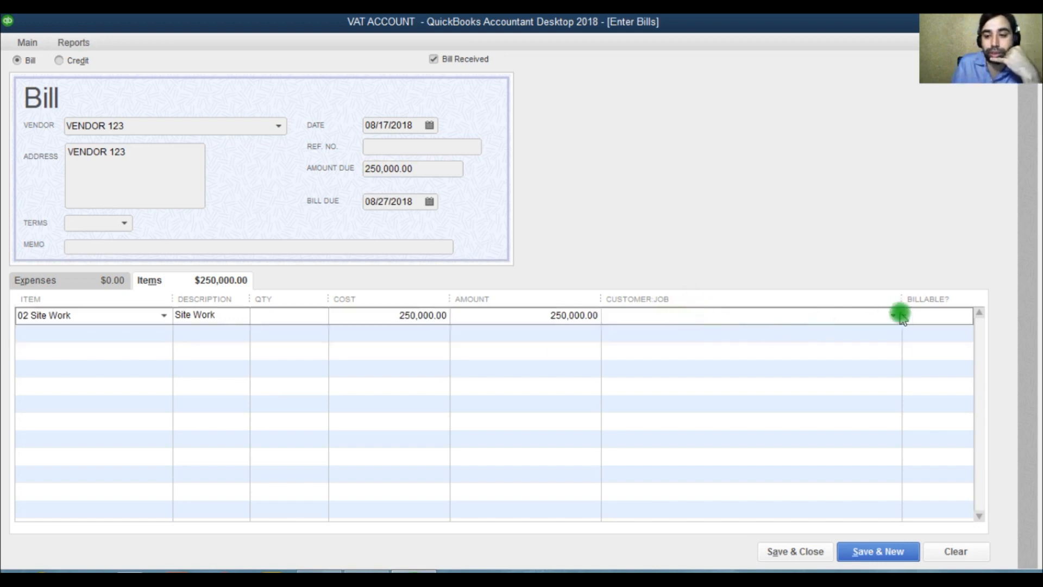
left_click(895, 317)
left_click(674, 369)
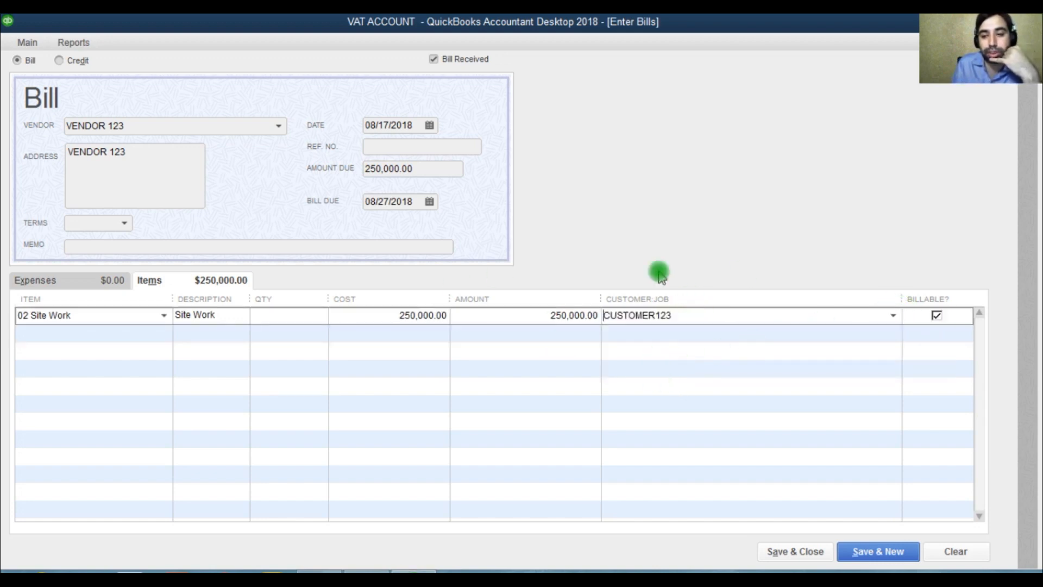
left_click(937, 314)
left_click(393, 147)
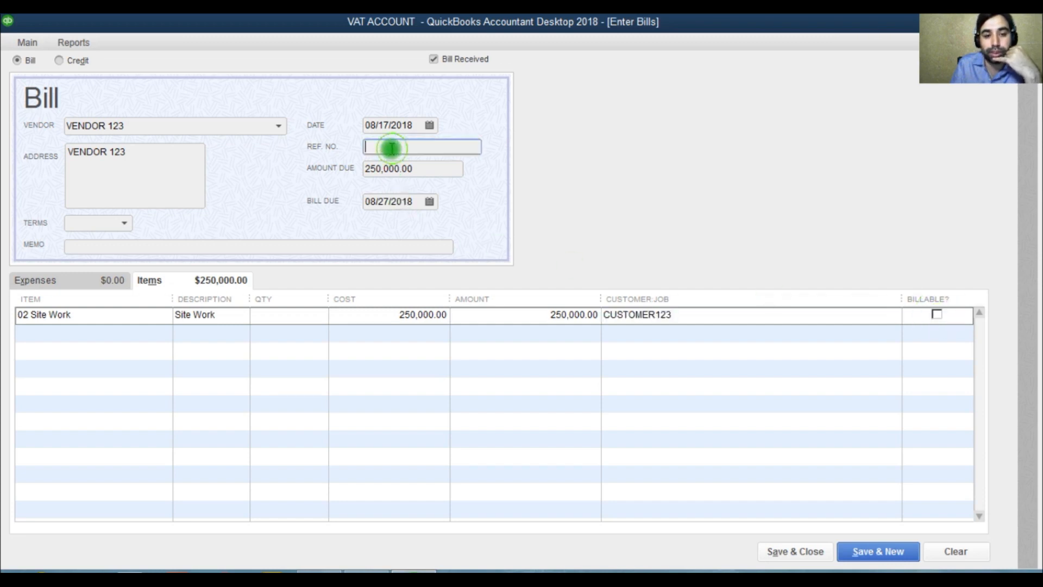
Step: Add the VAT INPUT item to the bill's second line
left_click(122, 338)
left_click(587, 317)
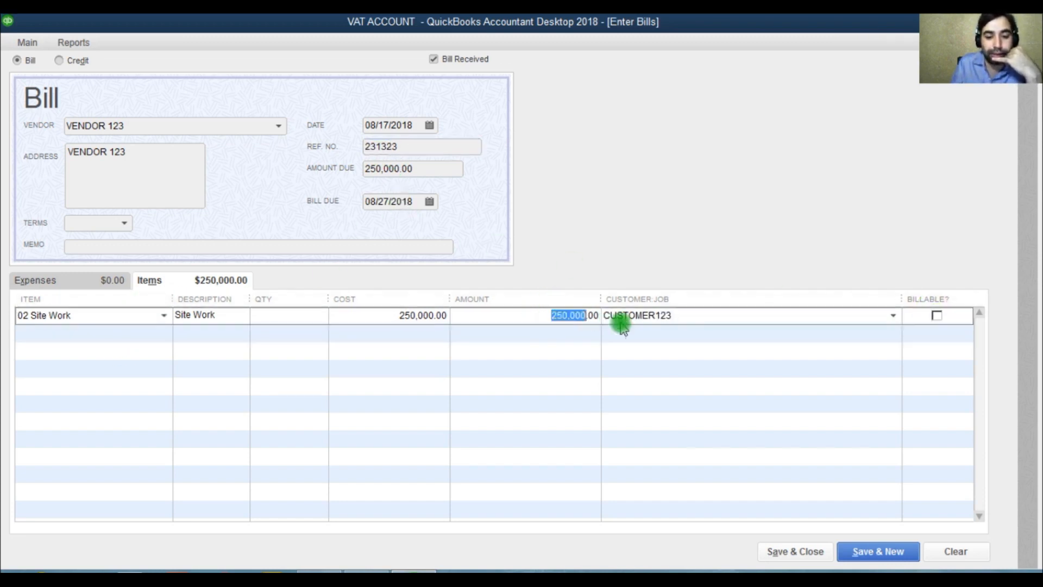
left_click(161, 341)
left_click(163, 333)
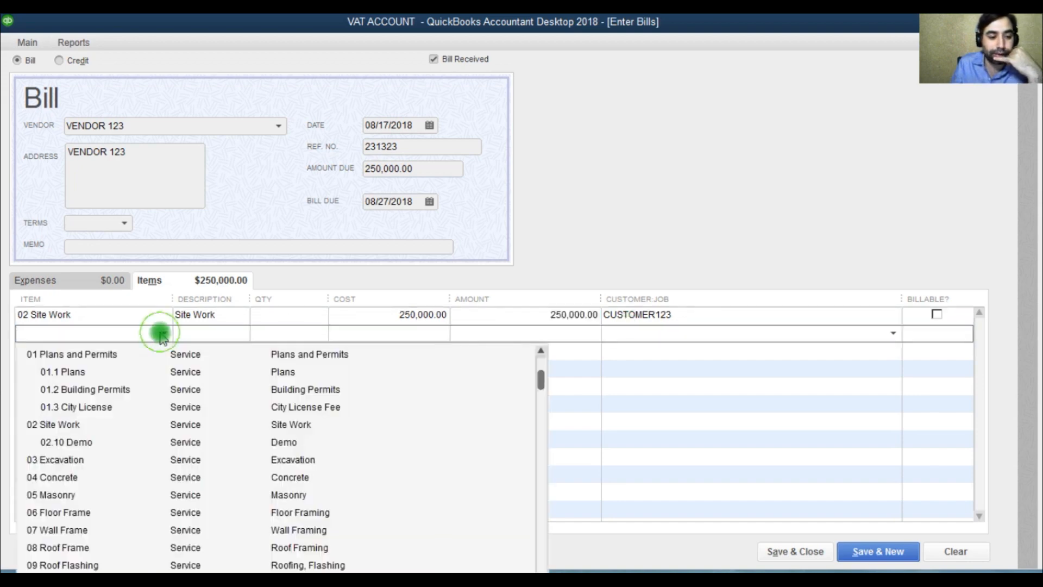
type("VAT INPUT")
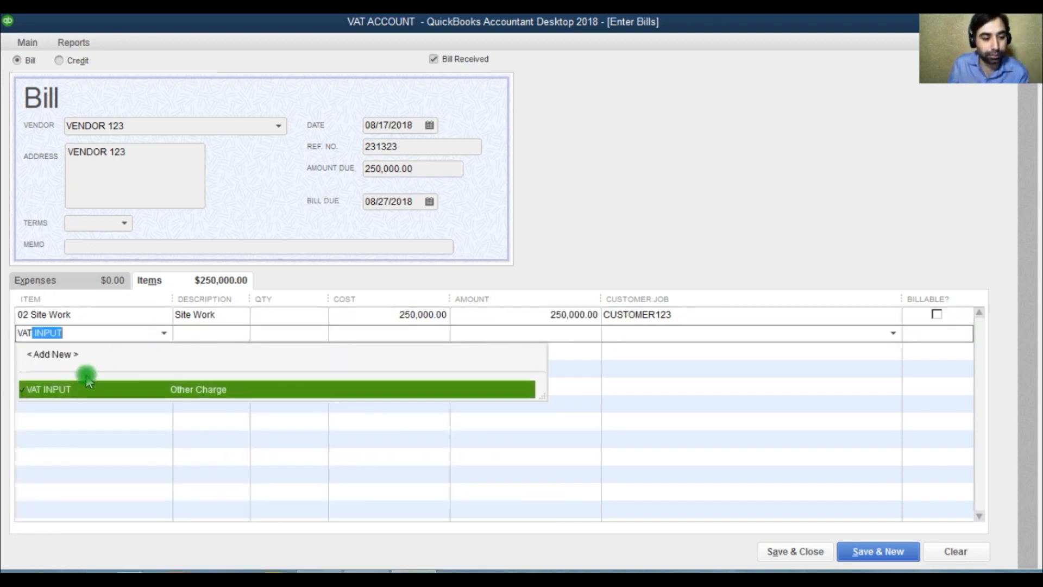
left_click(75, 384)
Step: Calculate the VAT INPUT line's amount as 250000*.05 and accept updating the item's cost
left_click_drag(551, 337, 650, 348)
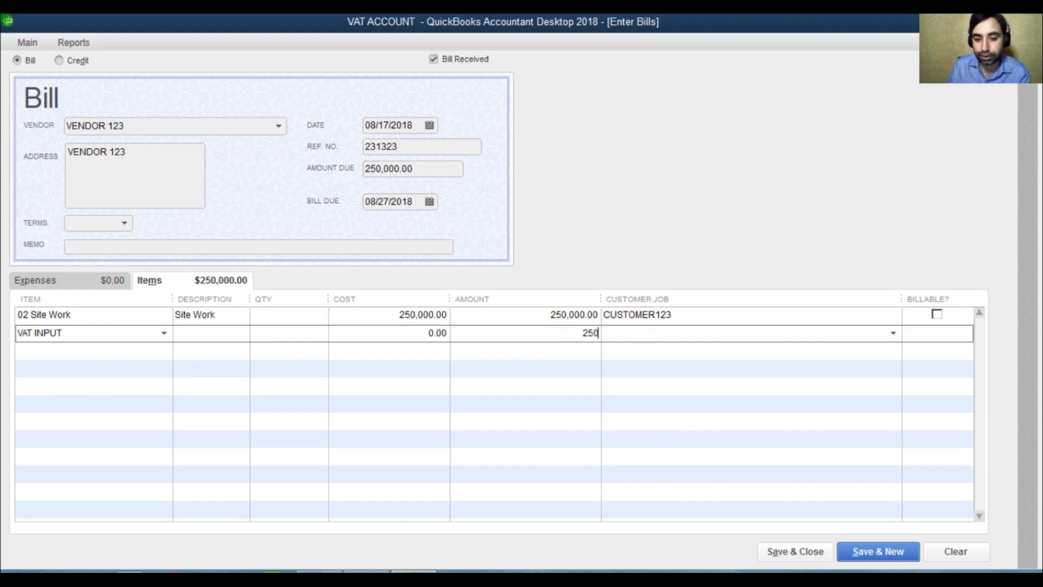
type("250000")
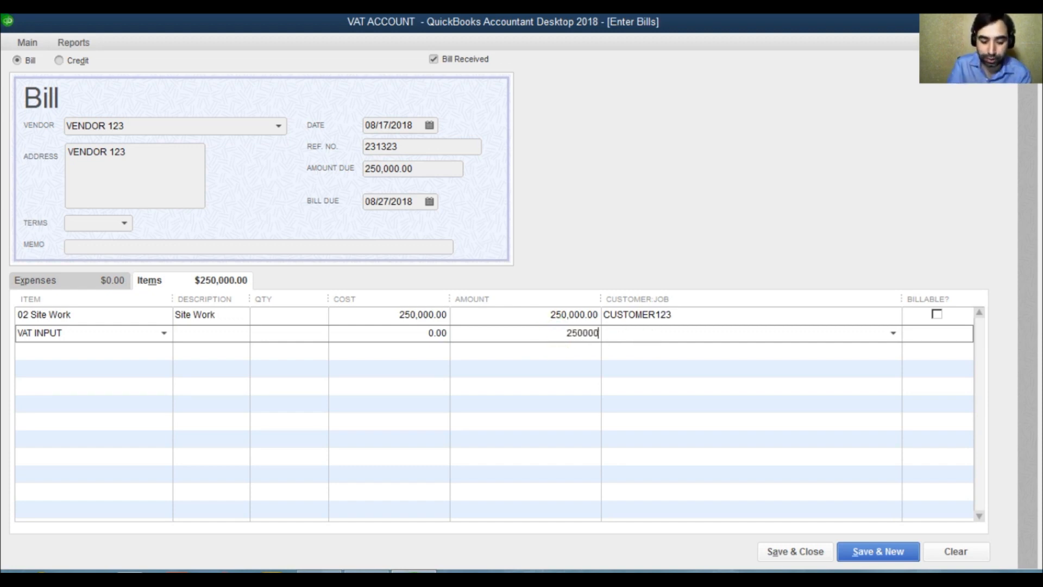
type("*.05")
key("Return")
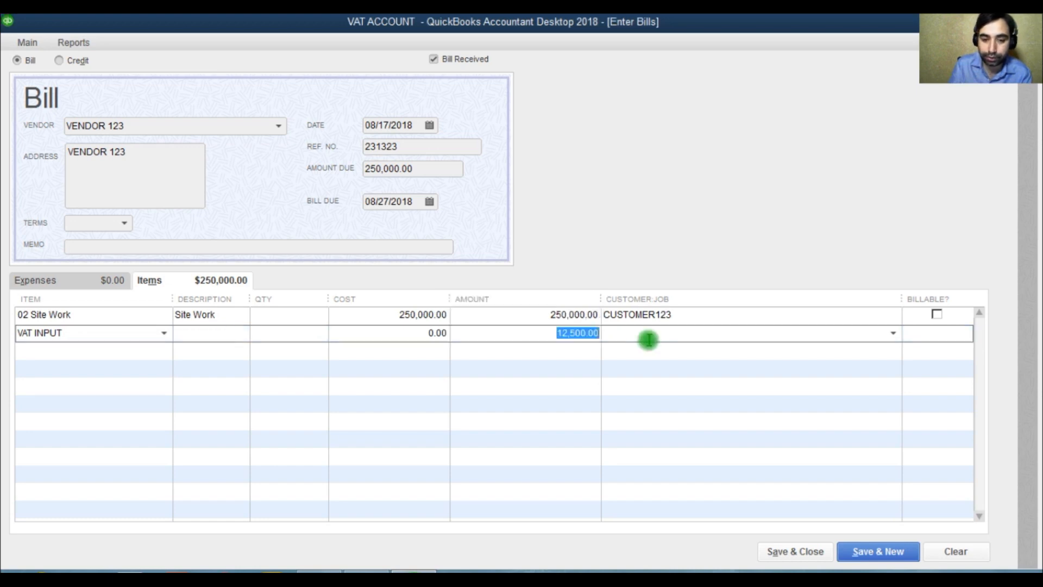
left_click(578, 353)
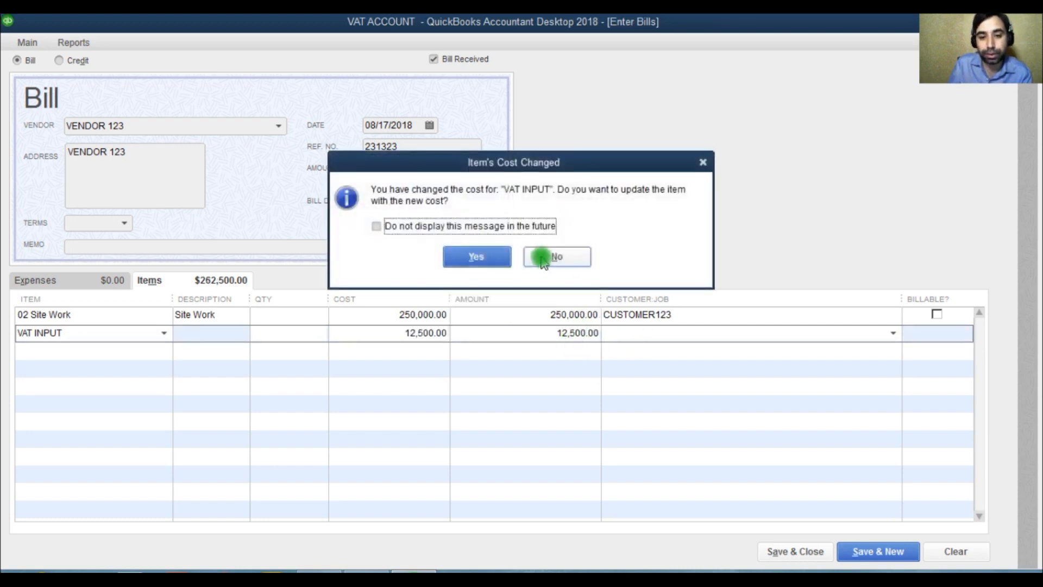
left_click(501, 260)
Step: Assign the VAT INPUT line to CUSTOMER123 and make it non-billable
left_click(642, 332)
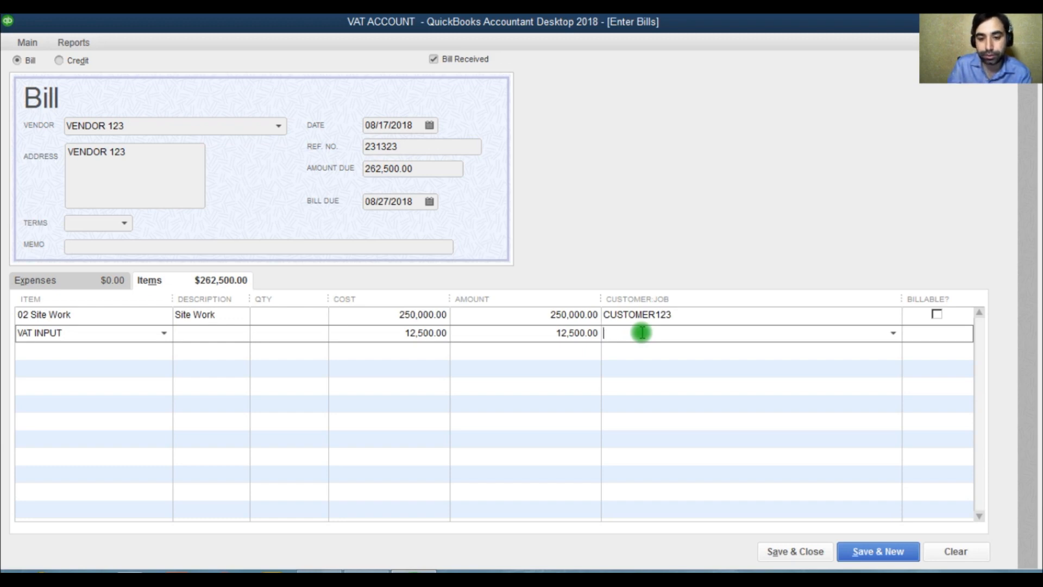
type("CUSTOMER123")
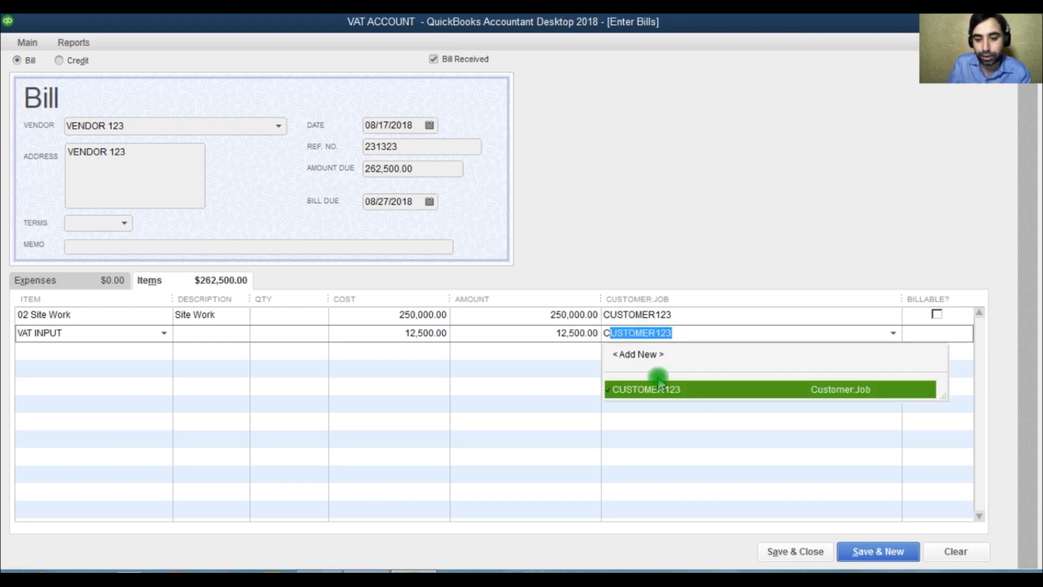
left_click(677, 389)
left_click(938, 332)
left_click(940, 333)
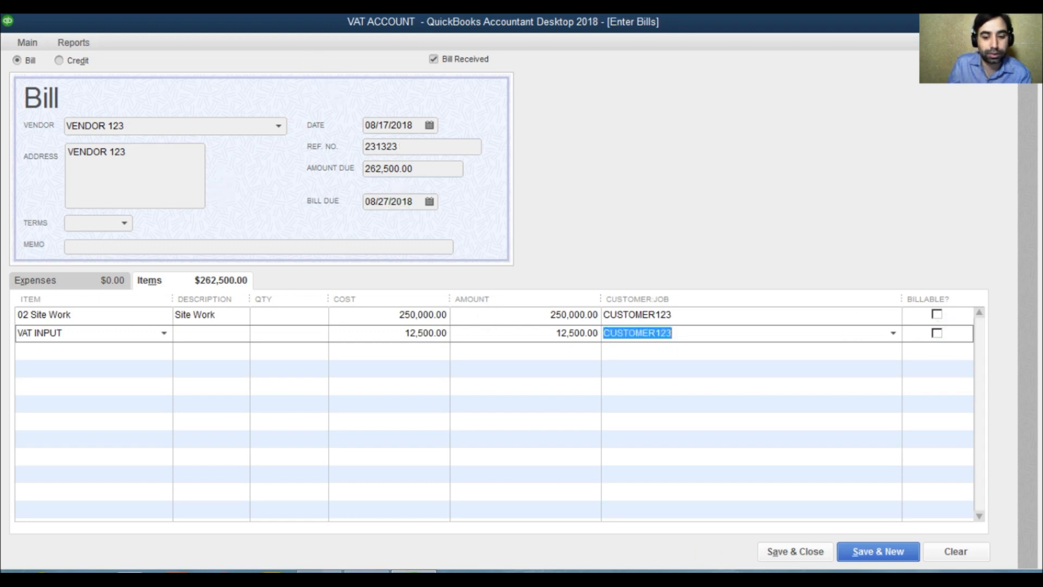
Step: Save and close the vendor bill and open the chart of accounts in a maximized window
left_click(784, 552)
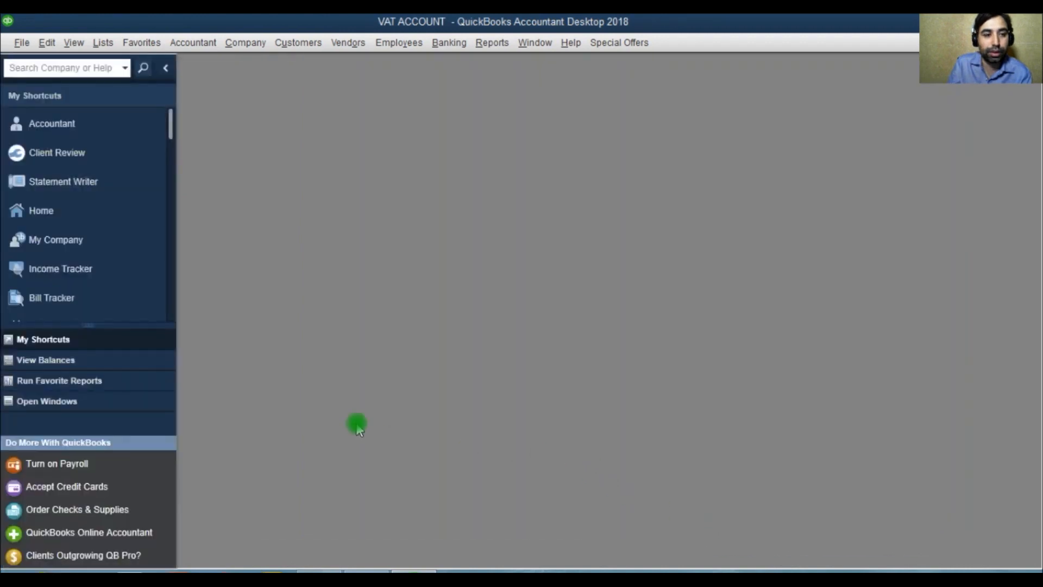
left_click(103, 42)
left_click(119, 64)
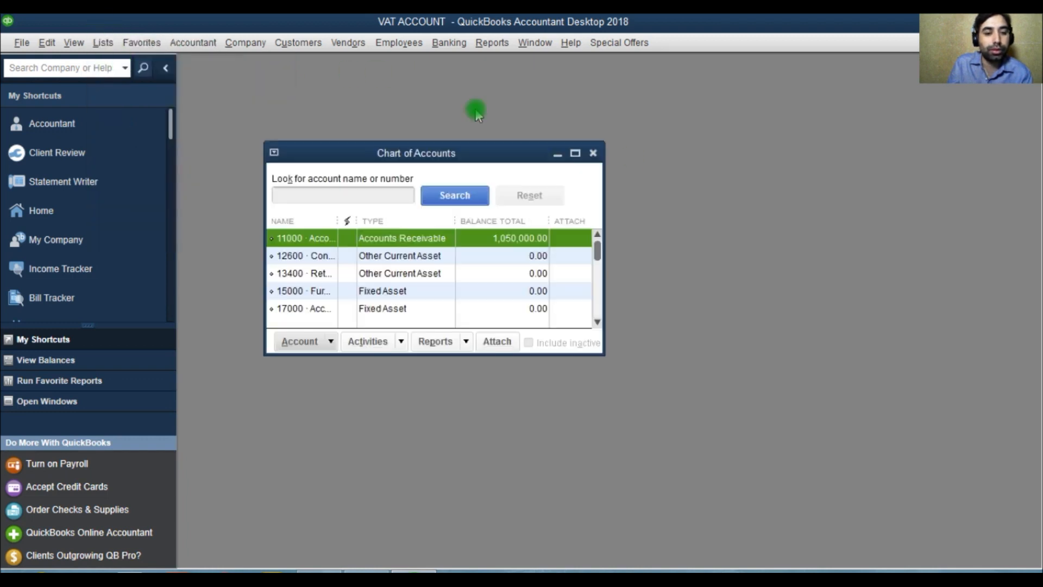
left_click(578, 154)
Step: Run a QuickReport on the VAT CONTROL ACCOUNT and widen the report's Num column to show the full bill reference
left_click(301, 253)
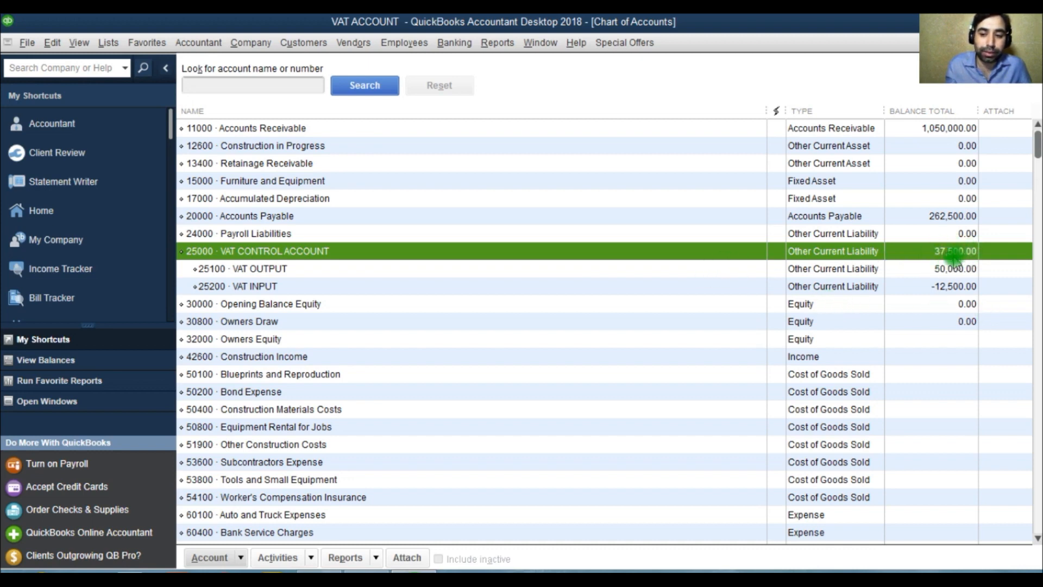
right_click(287, 254)
left_click(371, 535)
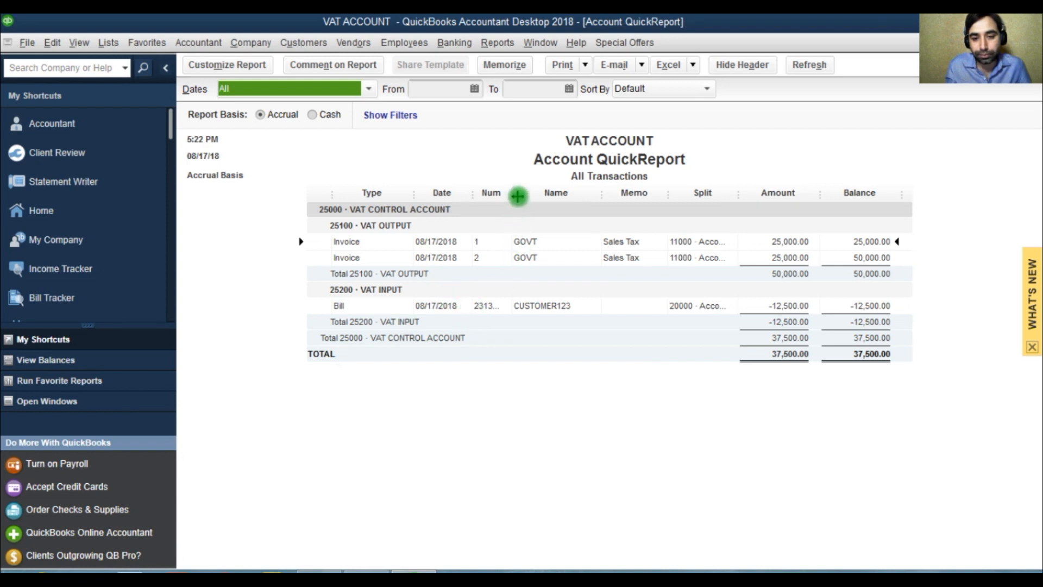
left_click_drag(518, 196, 525, 196)
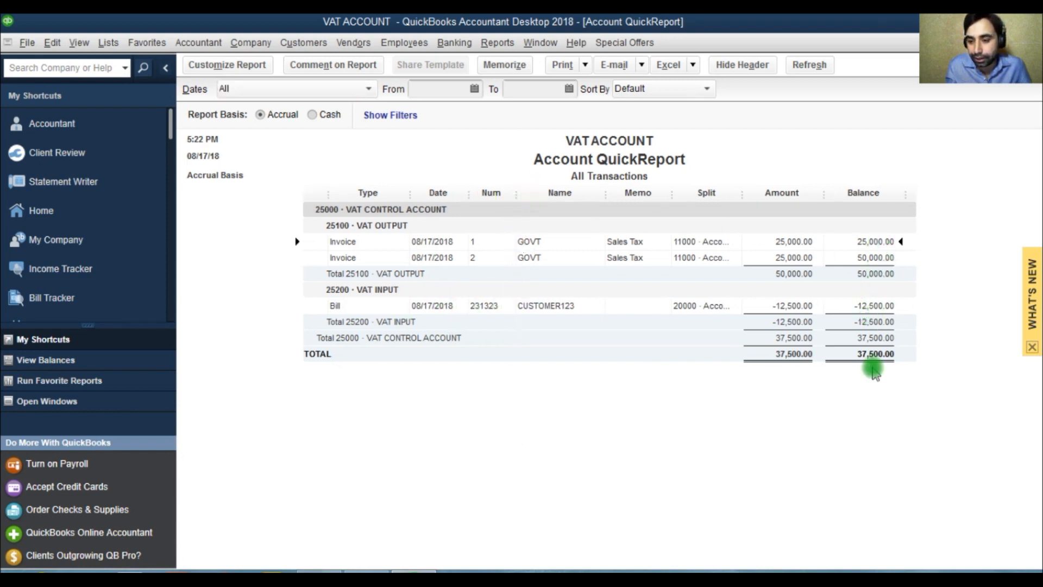
Step: Customize the QuickReport's header by replacing the company name with VAT REPORT
left_click(227, 64)
left_click(288, 350)
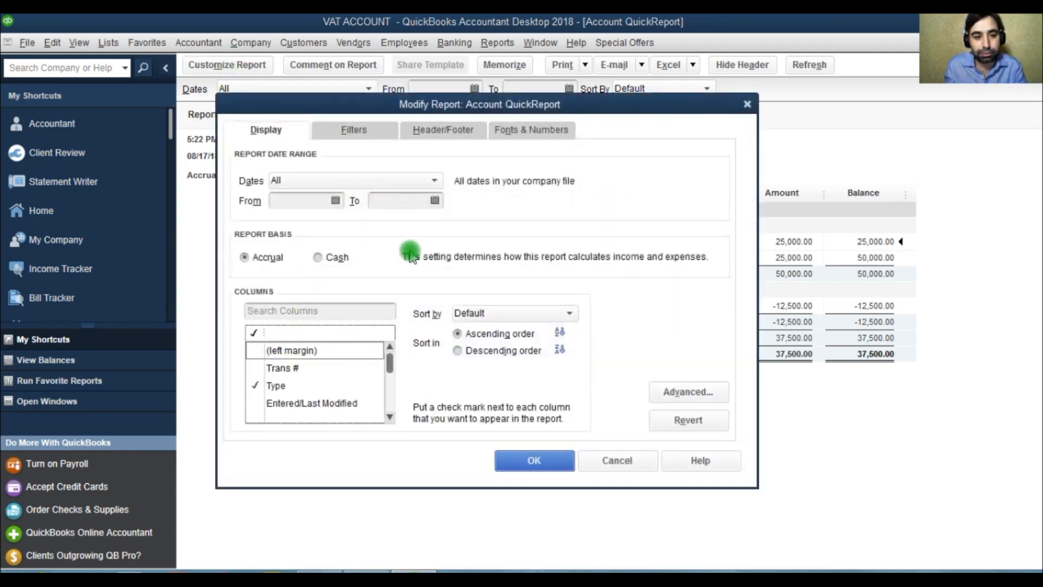
left_click(368, 129)
left_click(442, 143)
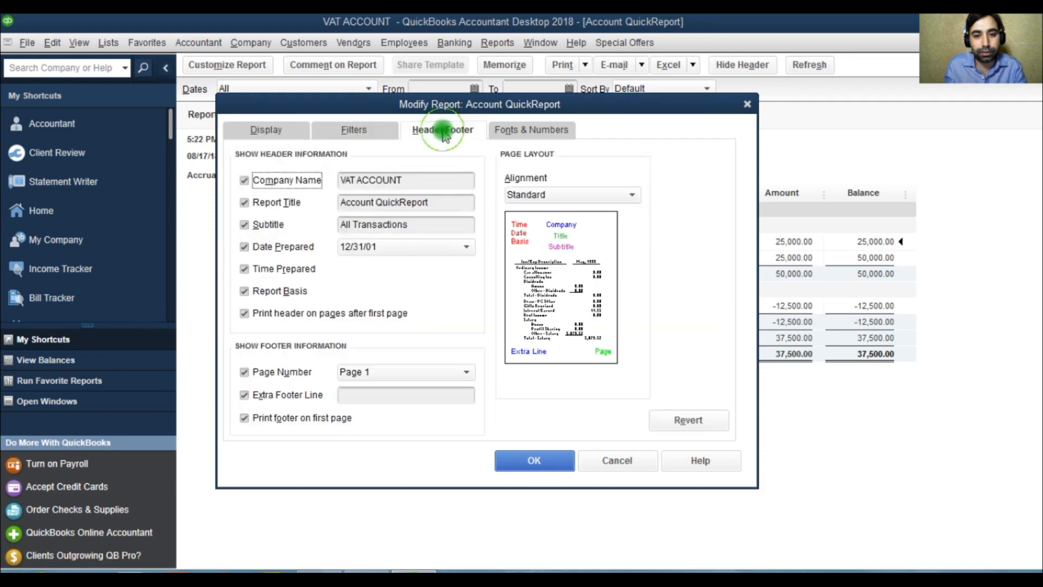
left_click(419, 178)
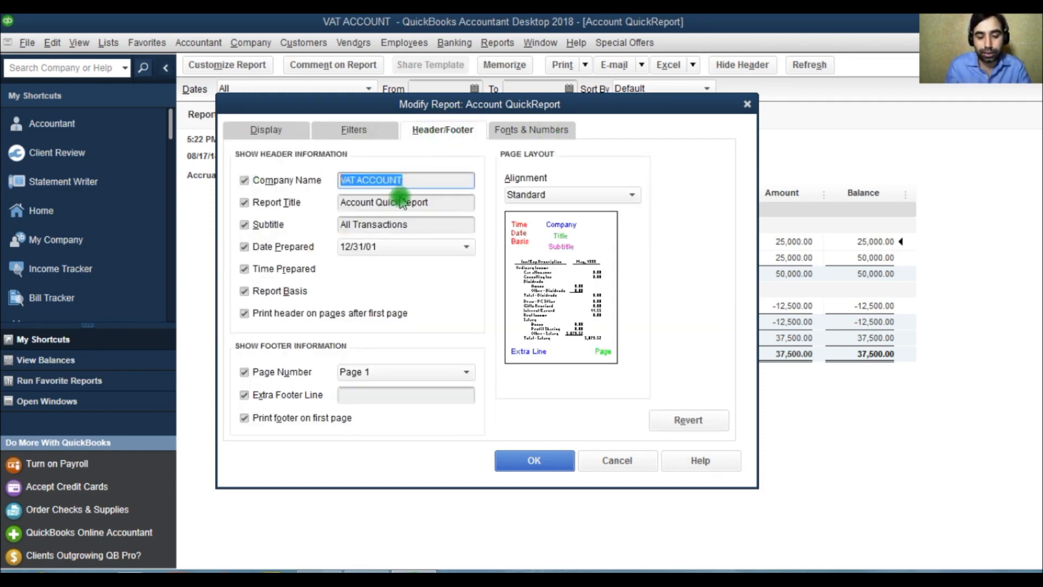
key("Delete")
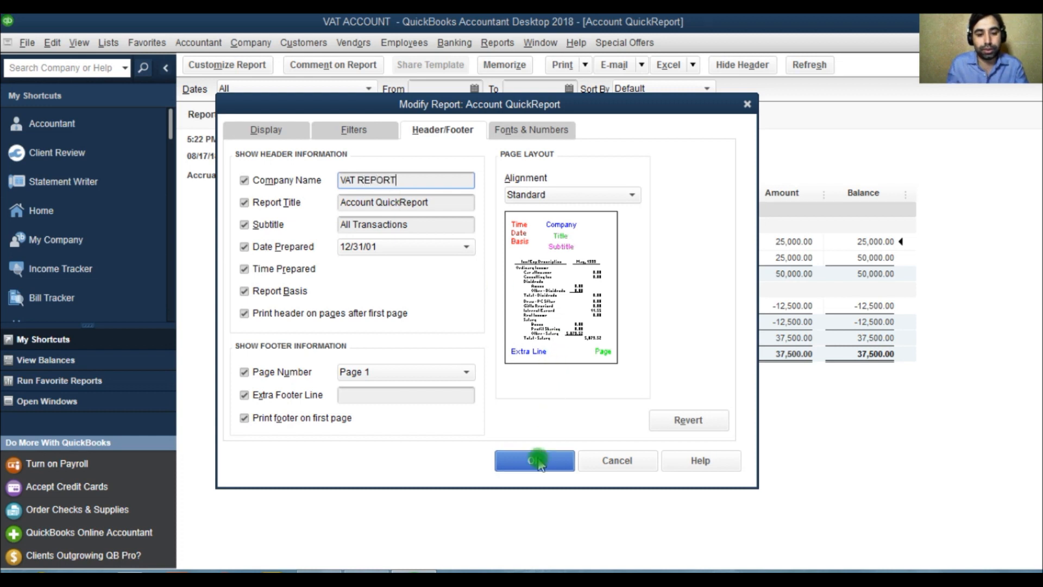
left_click(535, 460)
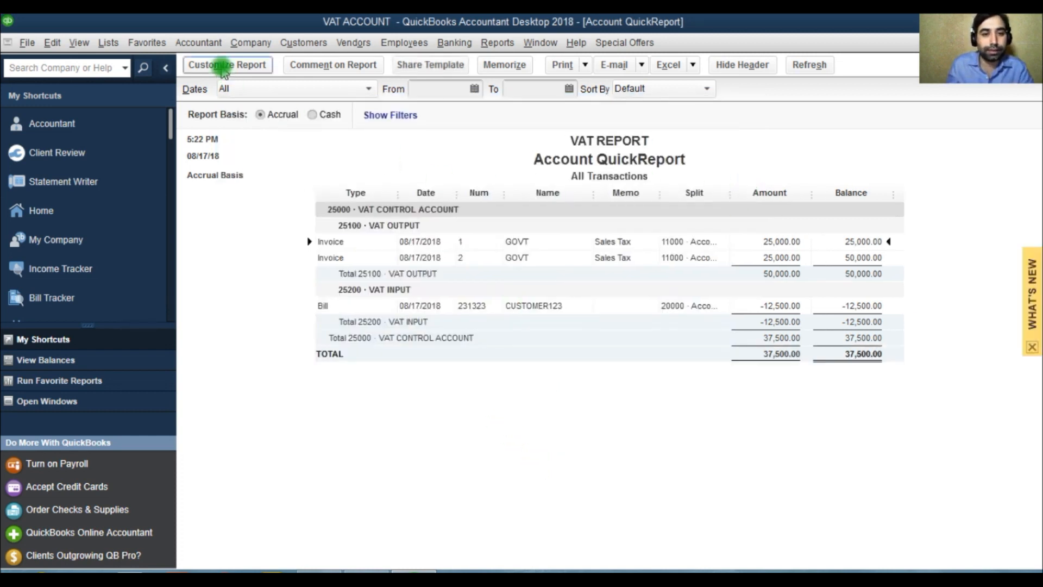
Step: Memorize the customized VAT report, saving it in a memorized report group
left_click(494, 67)
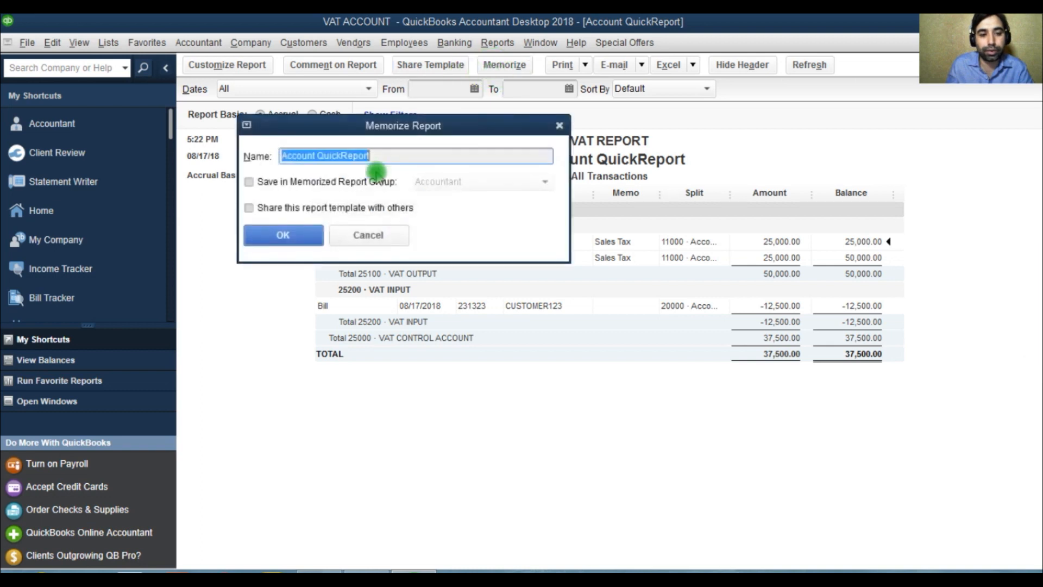
left_click(274, 183)
left_click(315, 233)
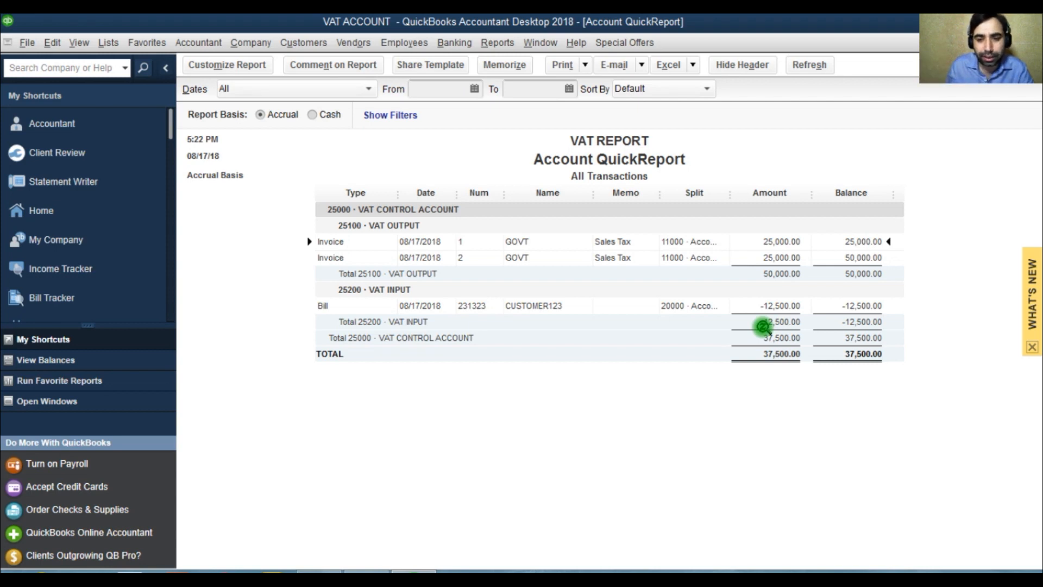
Step: Open invoice 1 from the VAT OUTPUT section of the report and show its Transaction Journal, including the credit amounts
double_click(773, 244)
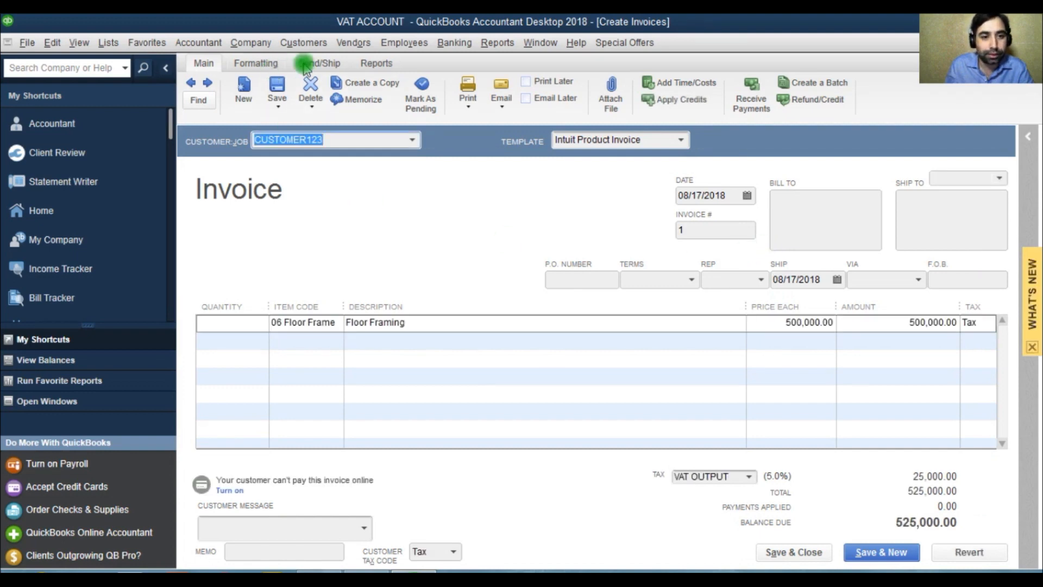
left_click(376, 63)
left_click(280, 89)
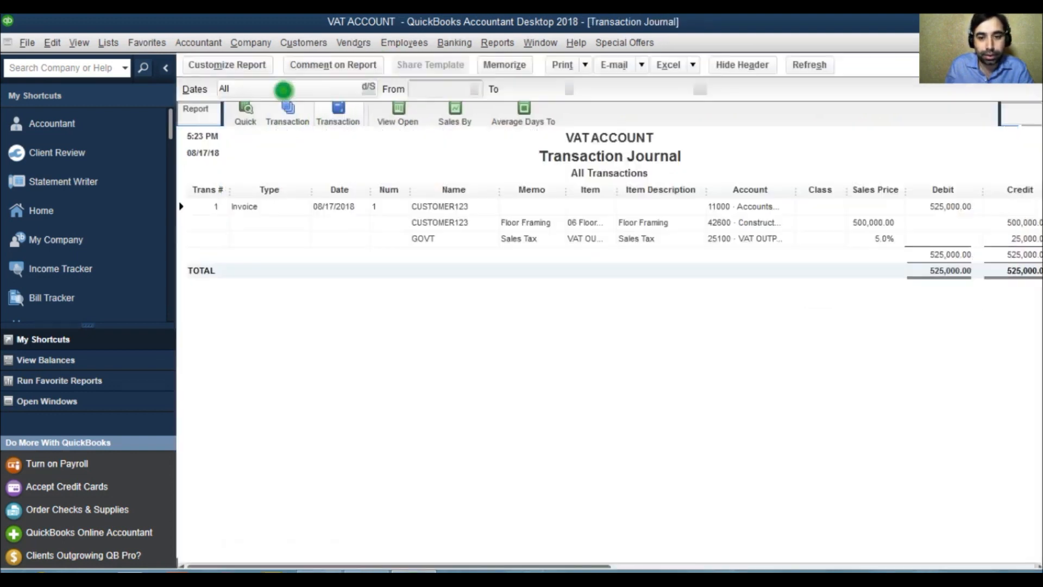
left_click_drag(543, 564, 918, 562)
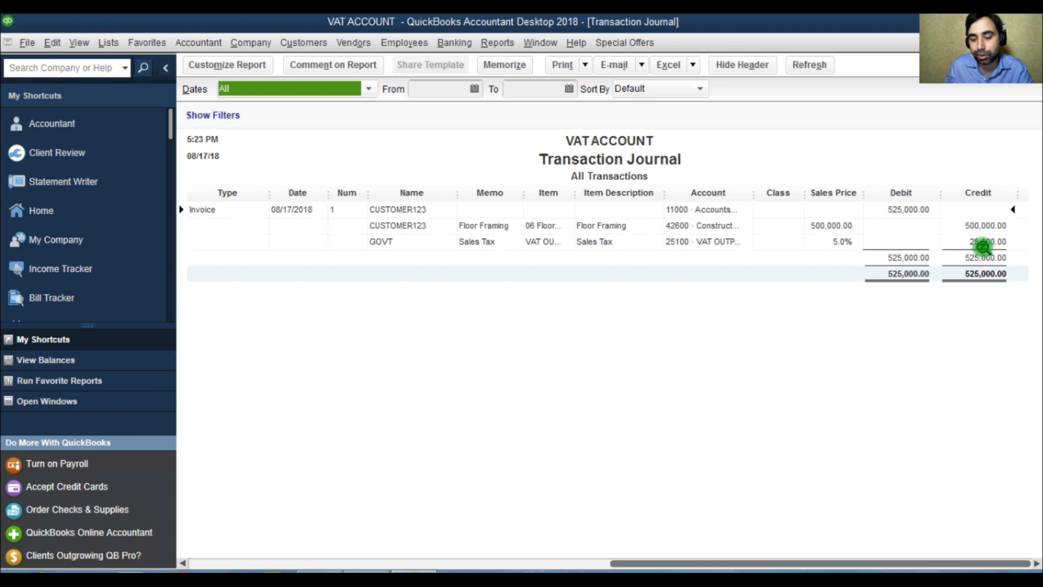
Step: Bring up invoice 1's Transaction Journal again to examine its debit and credit entries, and return to the chart of accounts
double_click(888, 220)
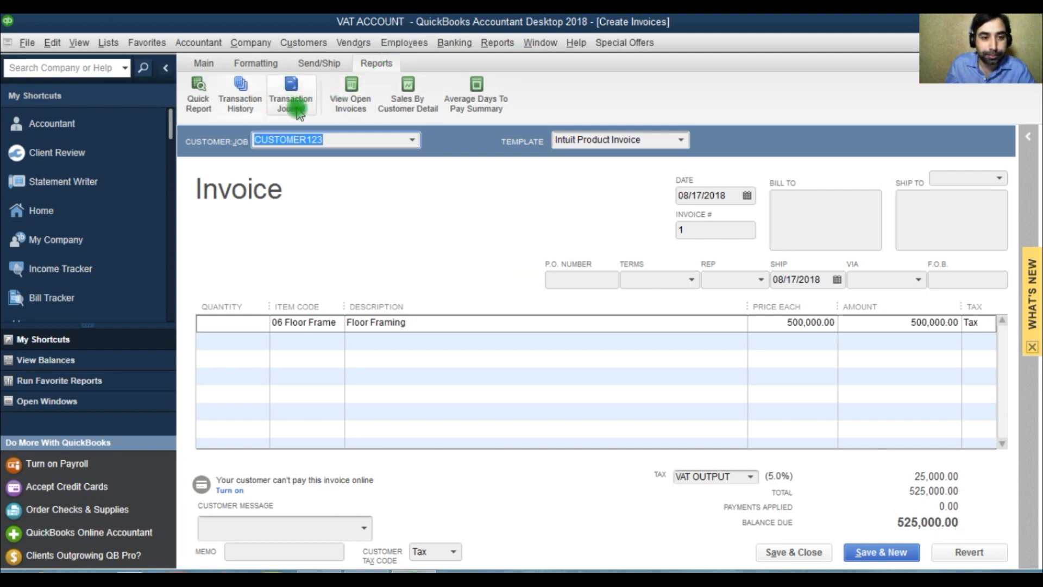
left_click(310, 99)
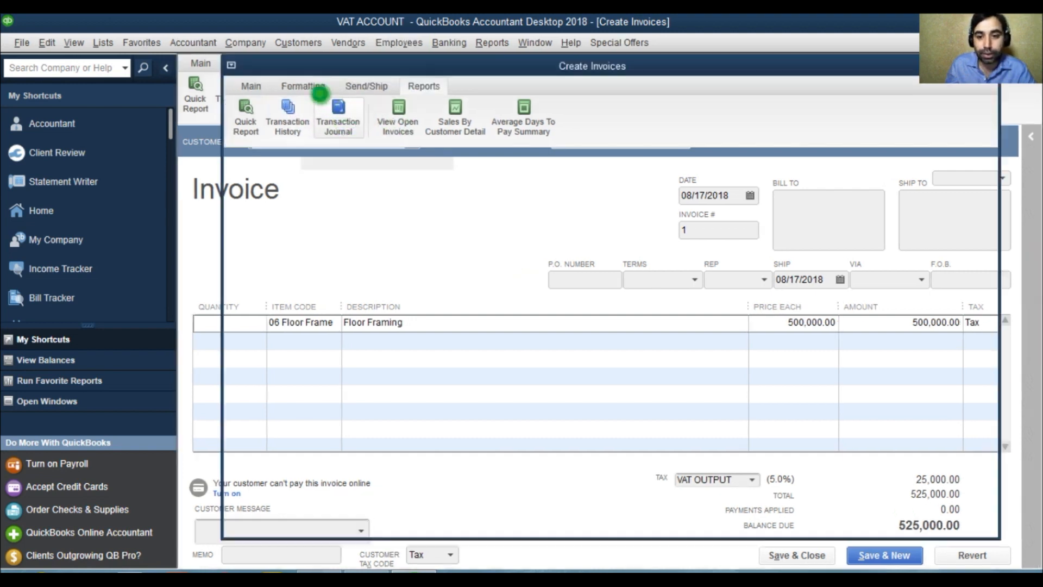
left_click_drag(572, 563, 998, 563)
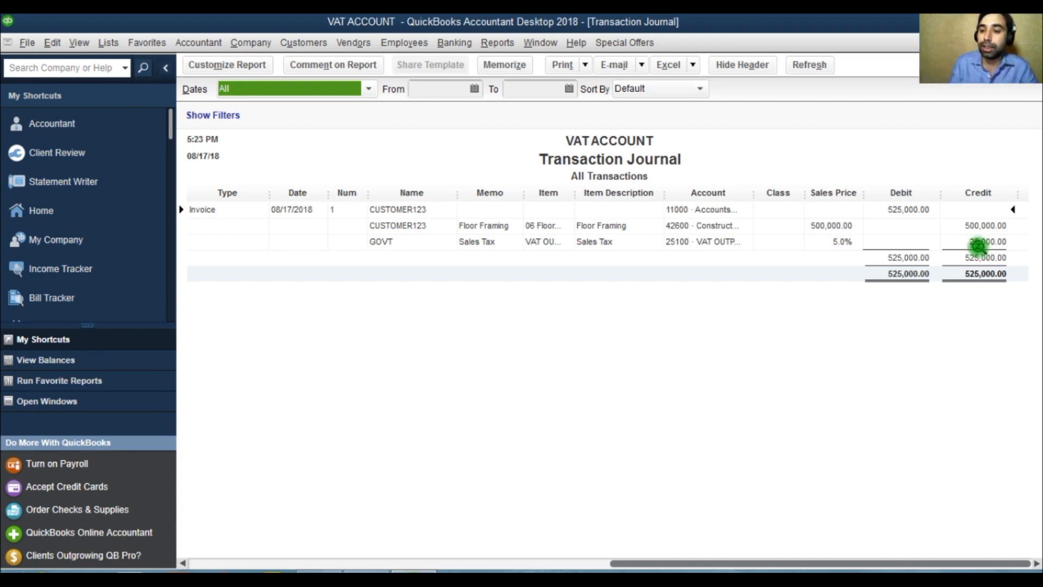
key("Escape")
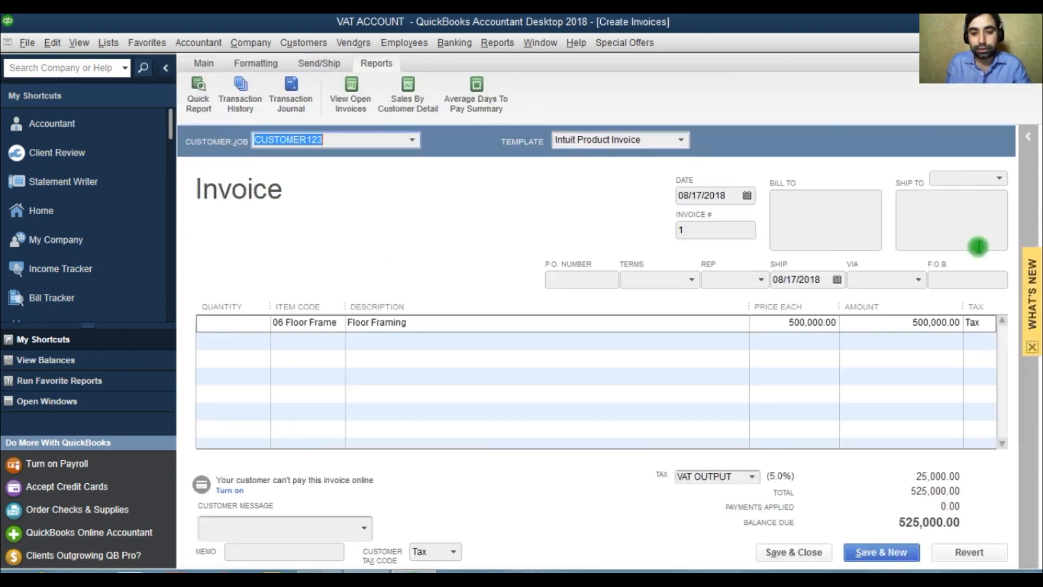
key("Escape")
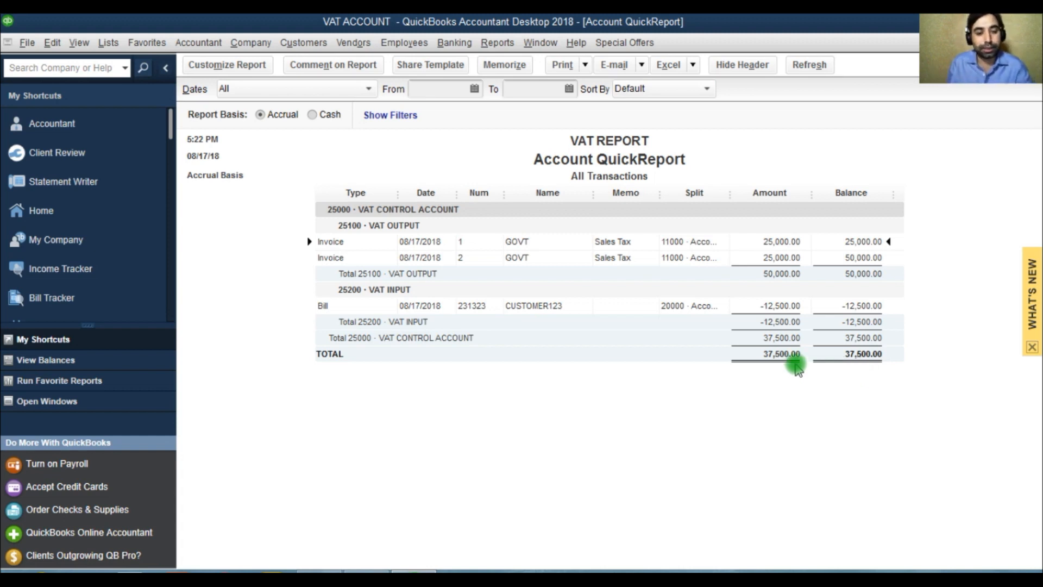
key("Escape")
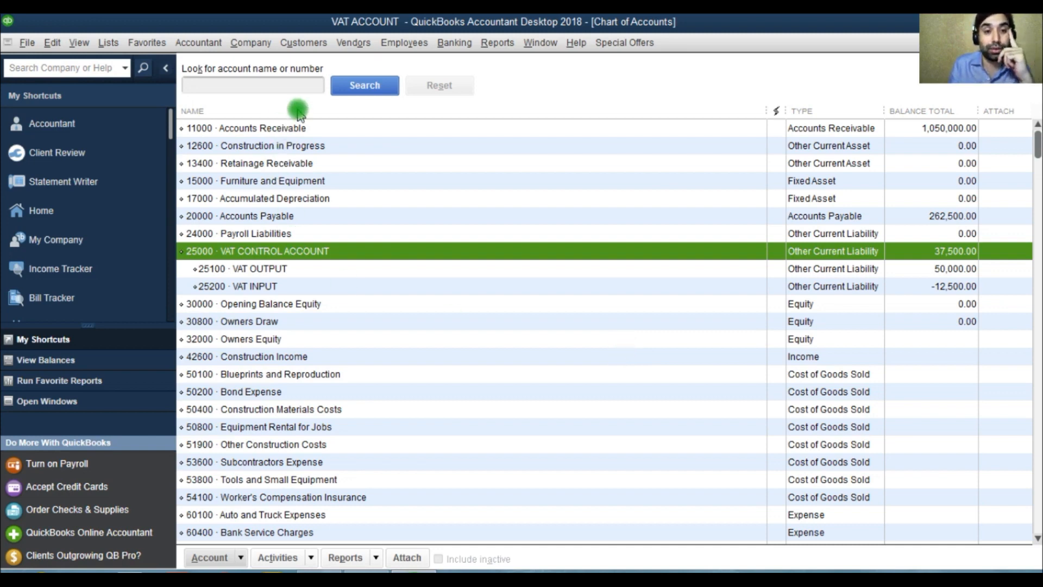
Step: Run the Sales Tax Liability report and set its date range to All
left_click(353, 47)
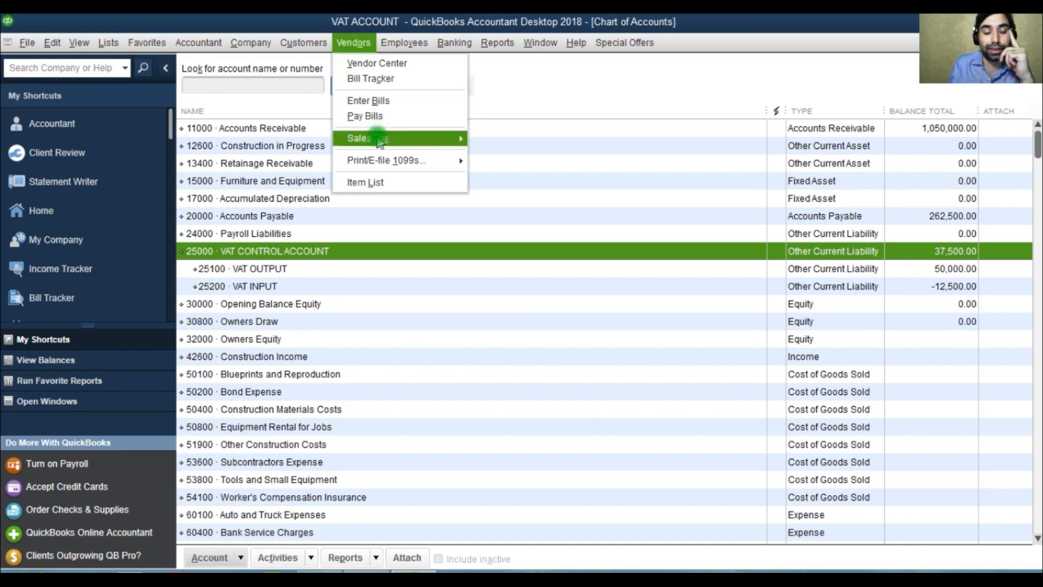
mouse_move(377, 139)
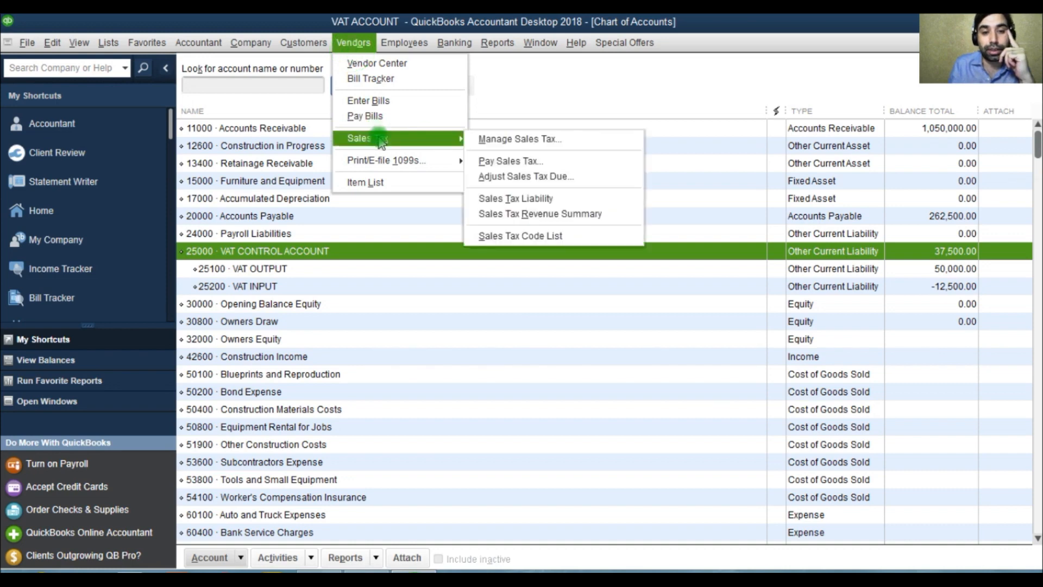
left_click(508, 200)
left_click(323, 93)
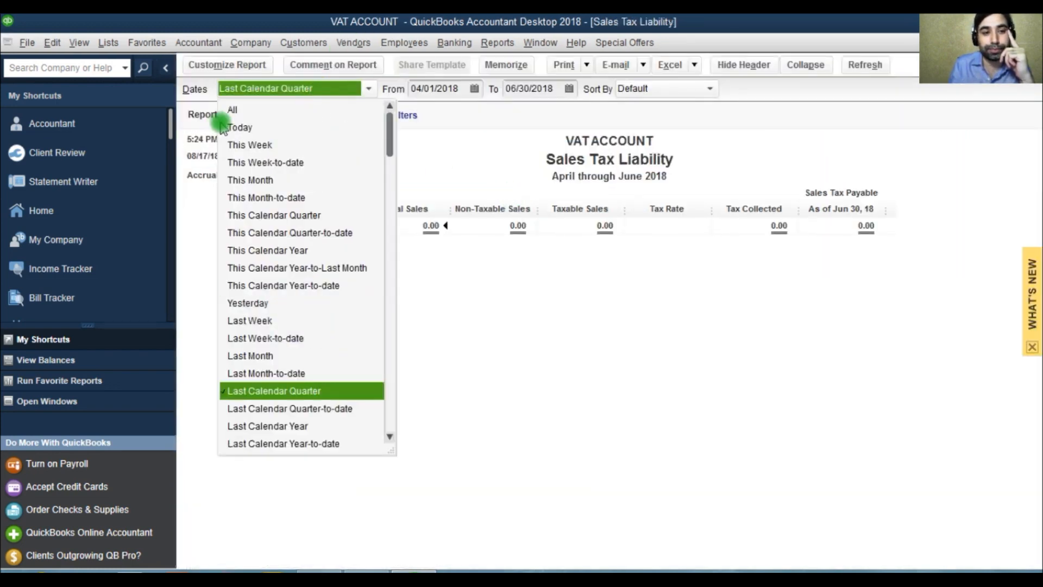
left_click(228, 109)
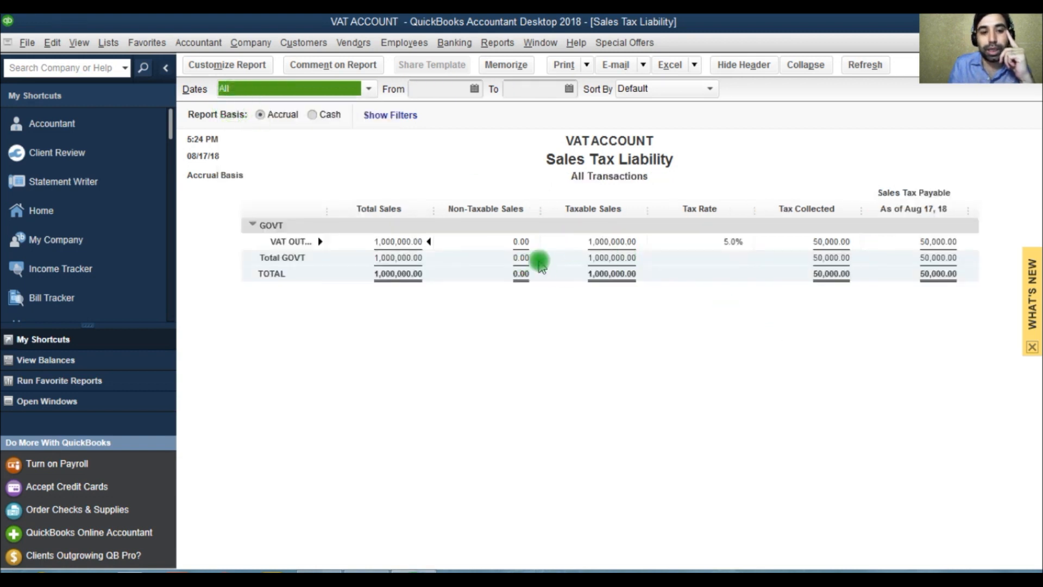
Step: Start paying sales tax and add a new bank account named 1222 as the account to pay from
left_click(348, 44)
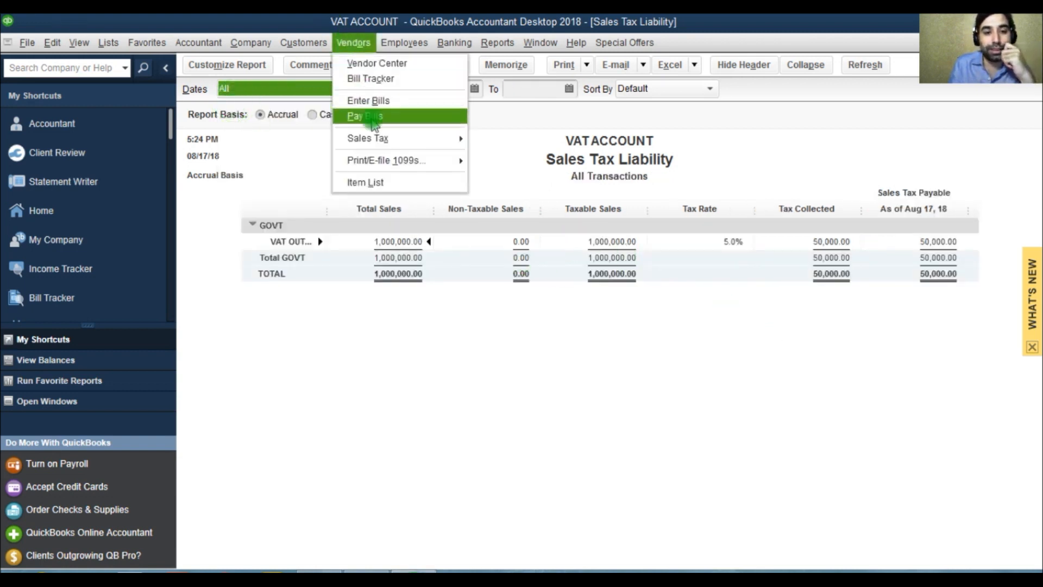
mouse_move(373, 138)
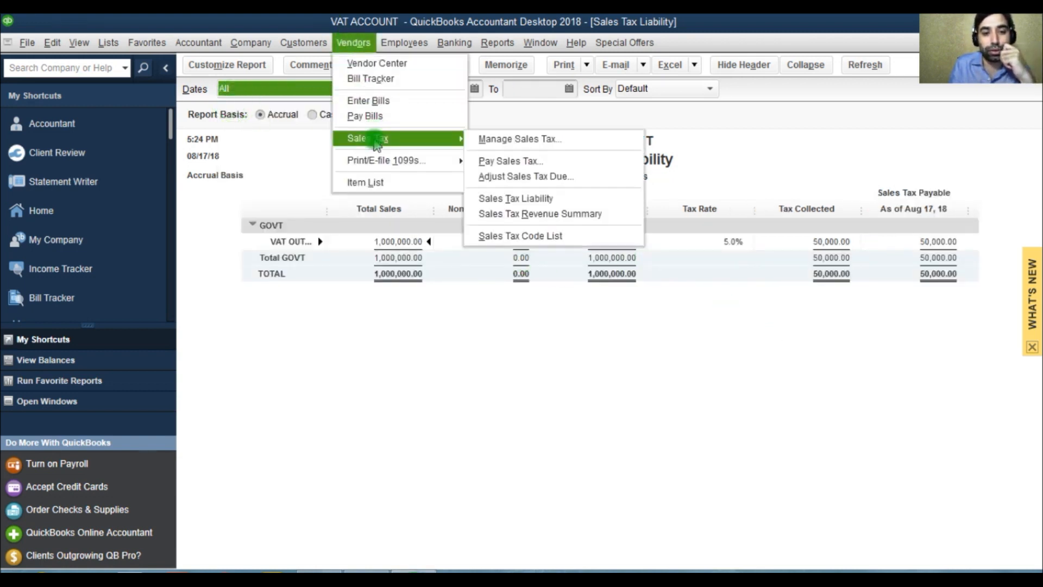
left_click(483, 161)
left_click(497, 226)
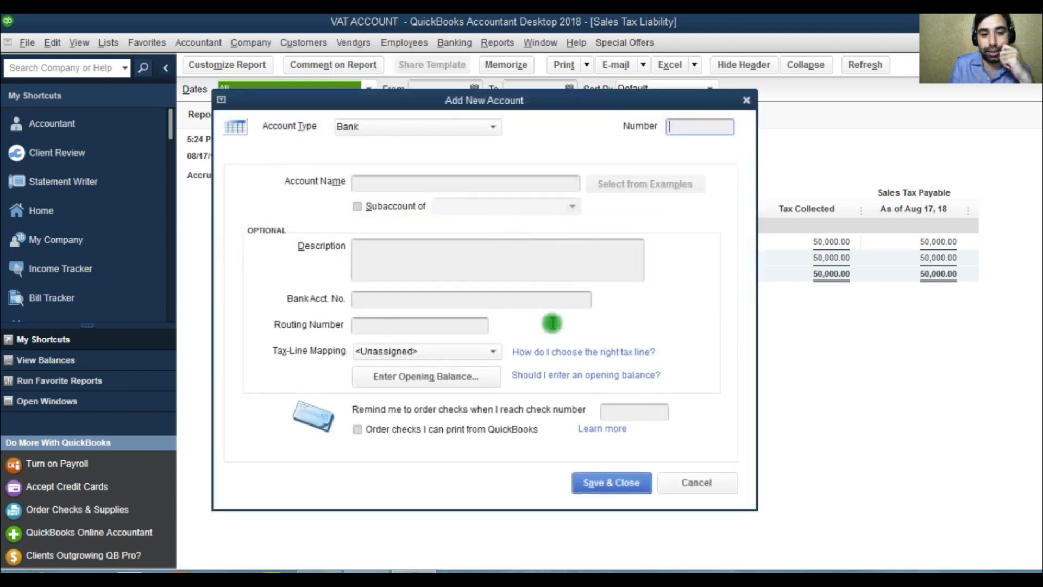
left_click(427, 185)
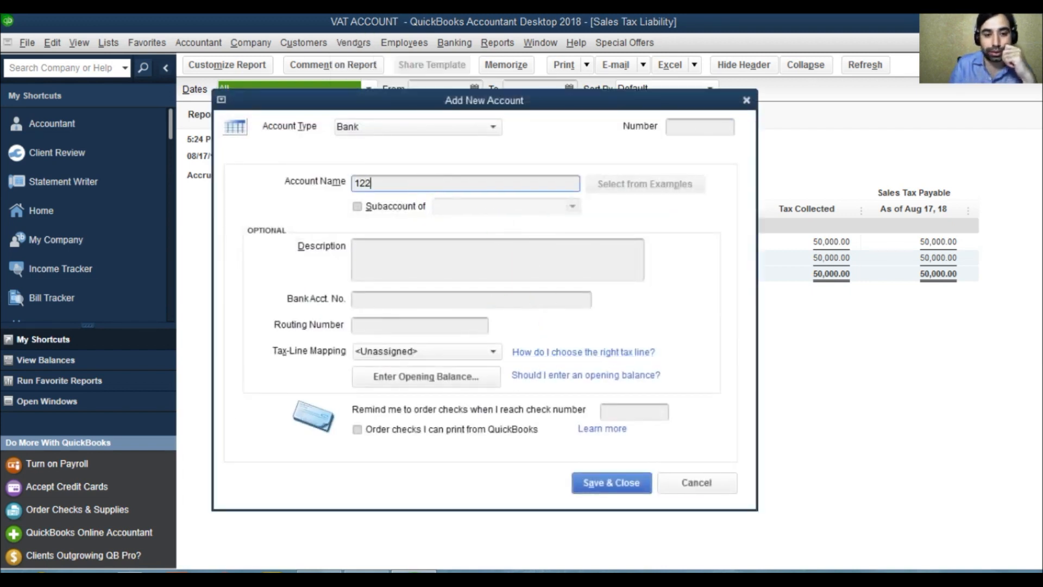
left_click(380, 207)
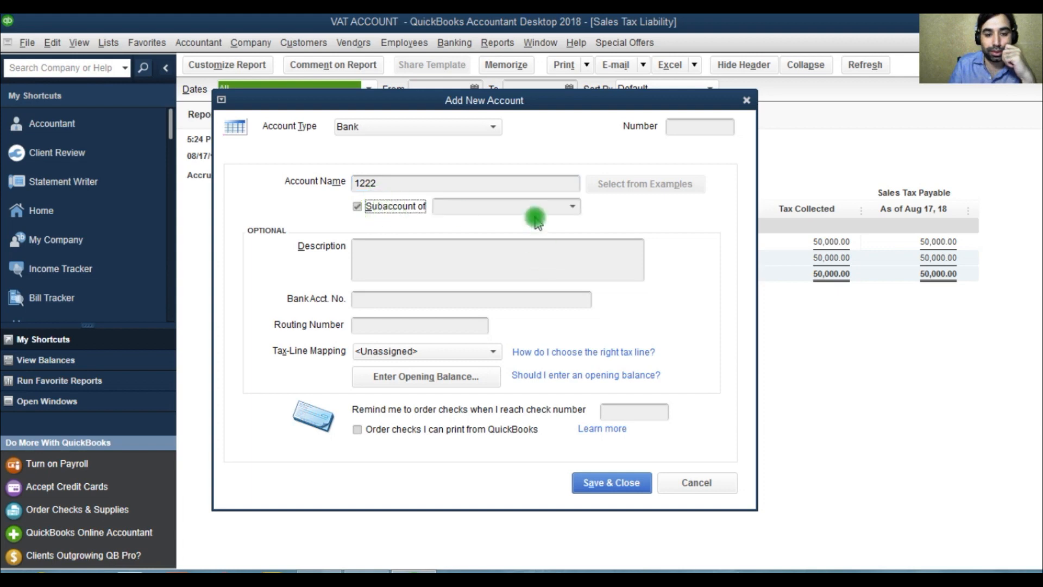
left_click(600, 482)
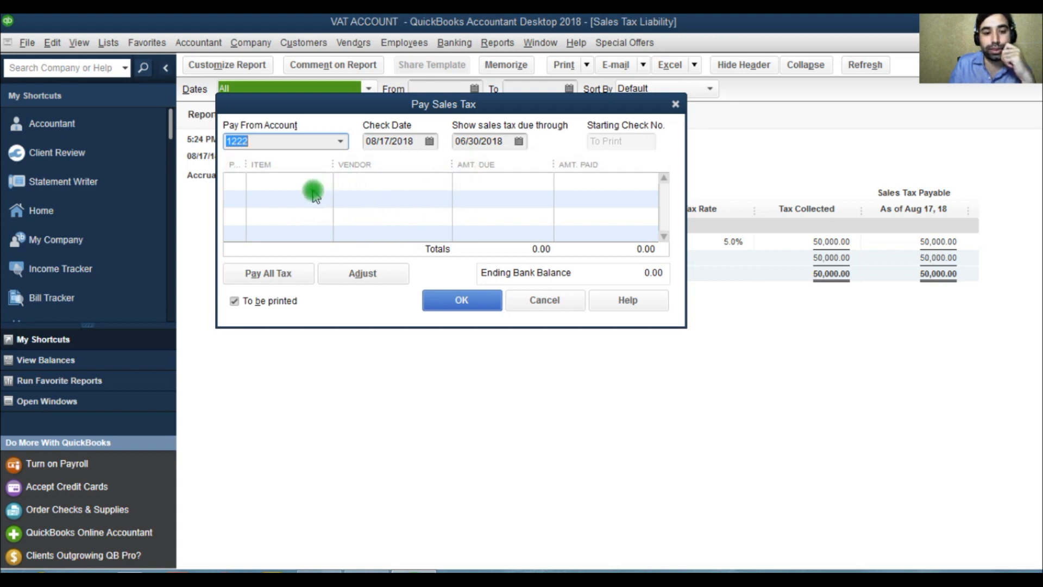
Step: Try to move the sales tax due-through date to a month after June 2018, and close the Pay Sales Tax window
left_click(429, 141)
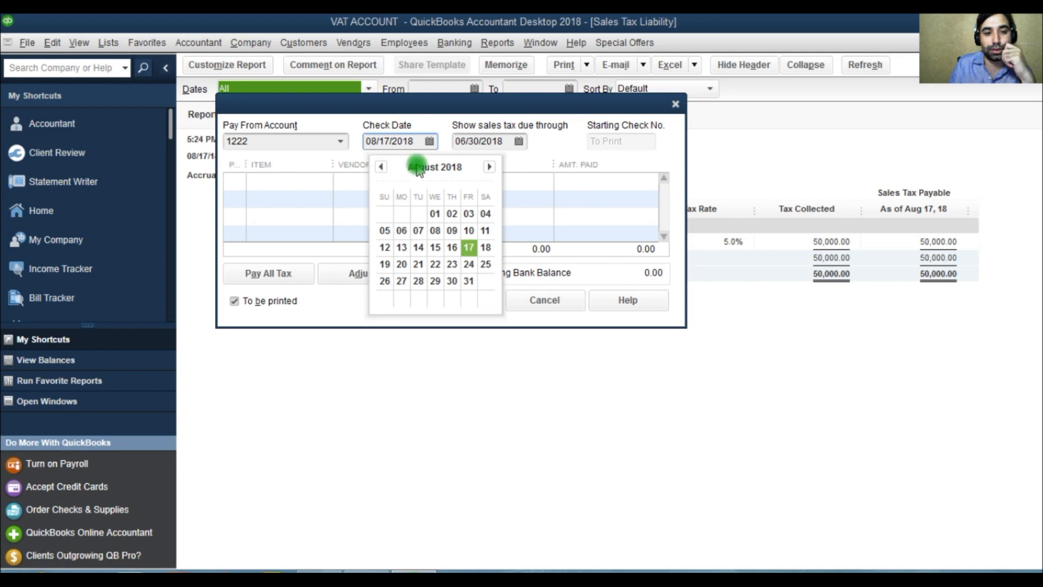
left_click(515, 141)
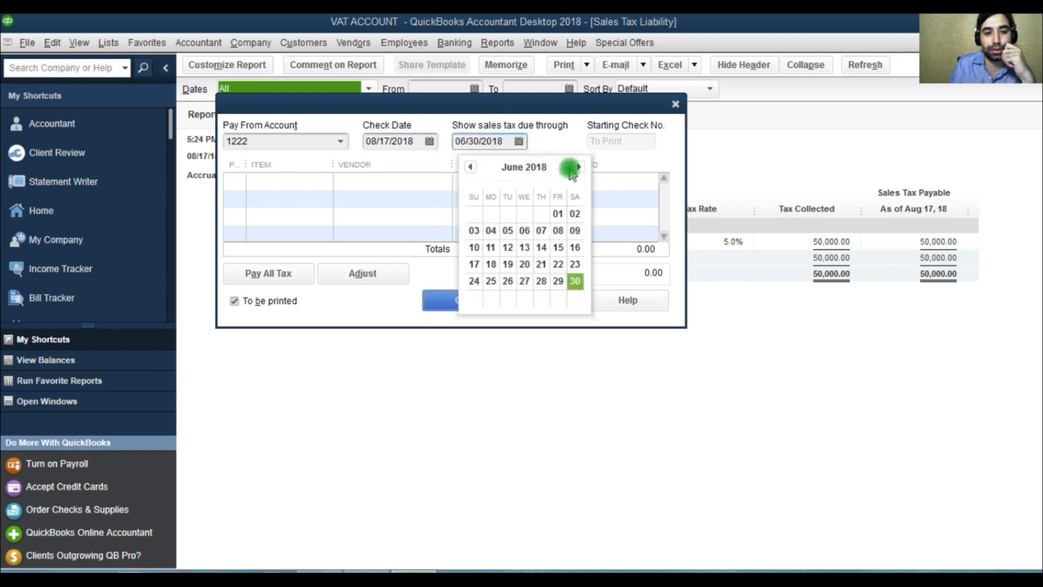
left_click(578, 167)
left_click(579, 167)
left_click(578, 167)
left_click(579, 167)
left_click(578, 167)
left_click(578, 167)
left_click(578, 167)
left_click(578, 167)
left_click(432, 299)
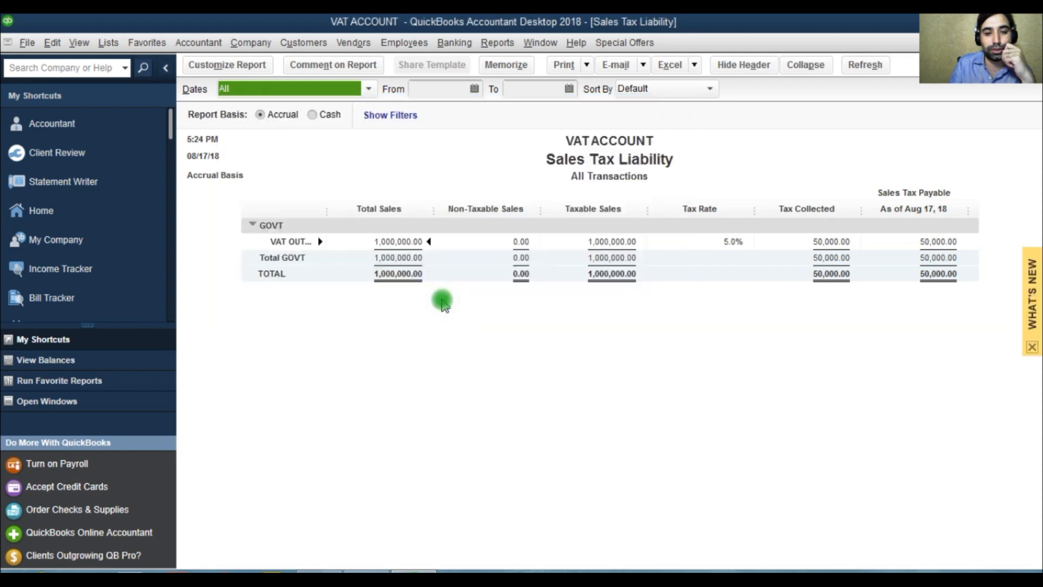
left_click(353, 43)
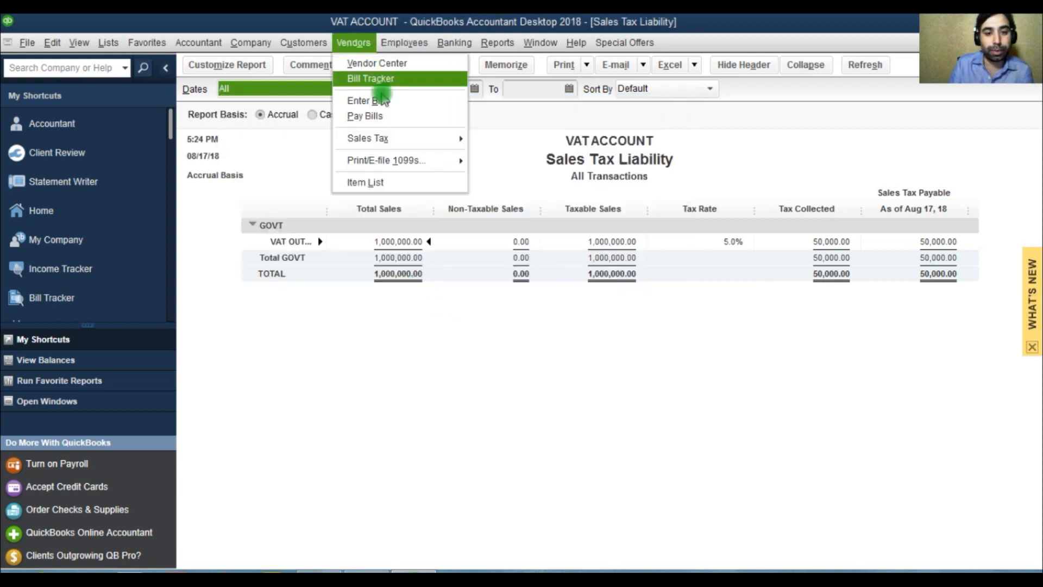
mouse_move(396, 139)
left_click(522, 162)
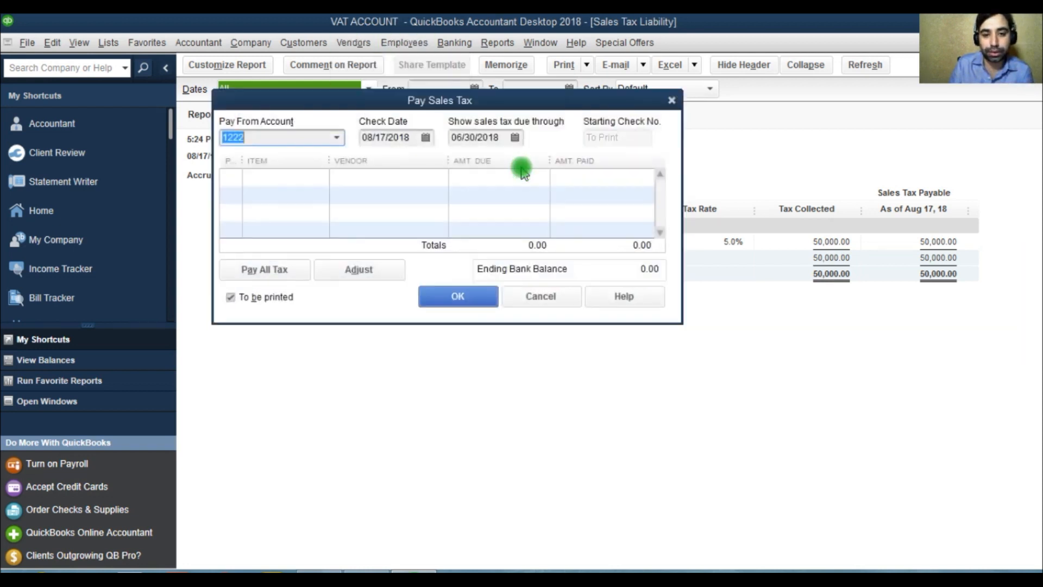
left_click(568, 302)
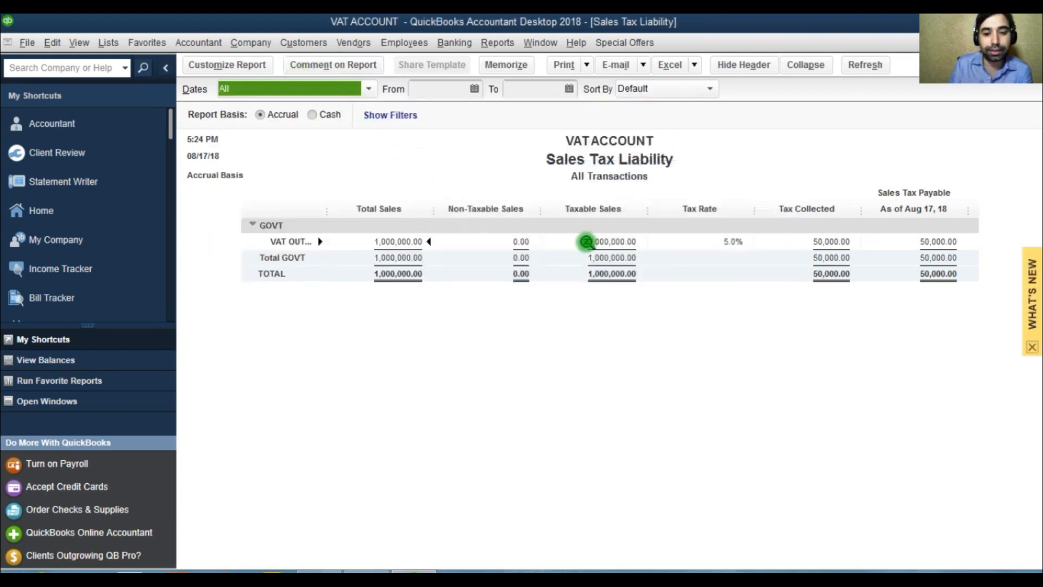
Step: Close the Sales Tax Liability report without memorizing it and open the chart of accounts as a maximized window
key("Escape")
left_click(610, 275)
key("Escape")
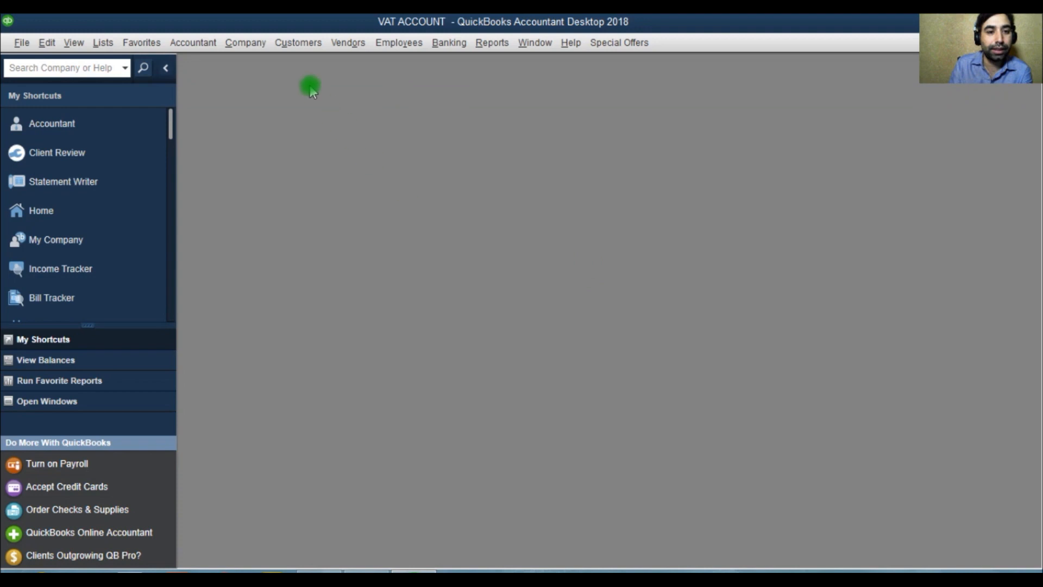
left_click(102, 42)
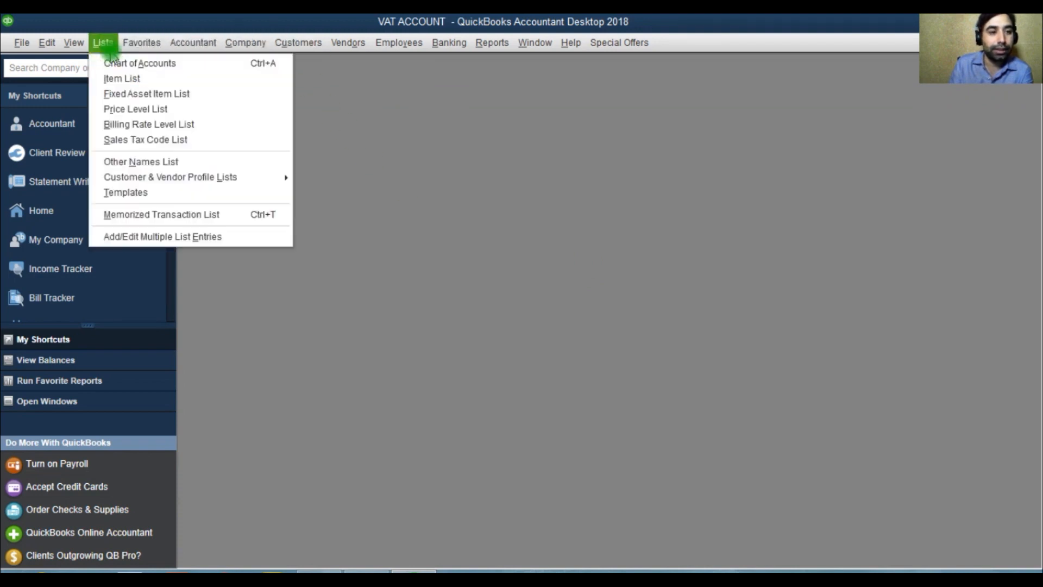
left_click(121, 65)
left_click(575, 153)
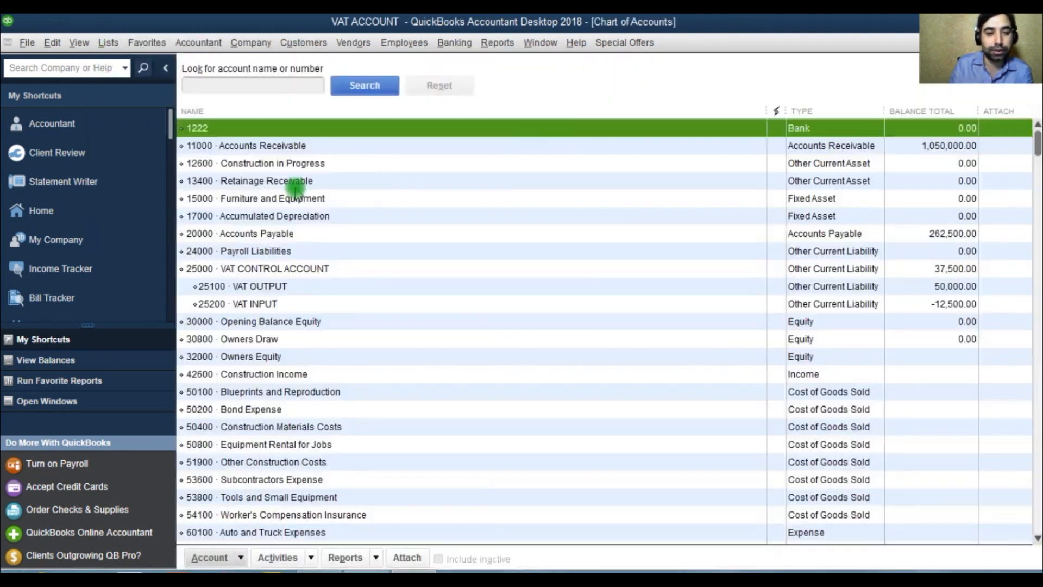
Step: Search the chart of accounts for VAT and examine the VAT control, output and input accounts in turn
left_click(258, 87)
type("VAT")
left_click(358, 85)
left_click(294, 130)
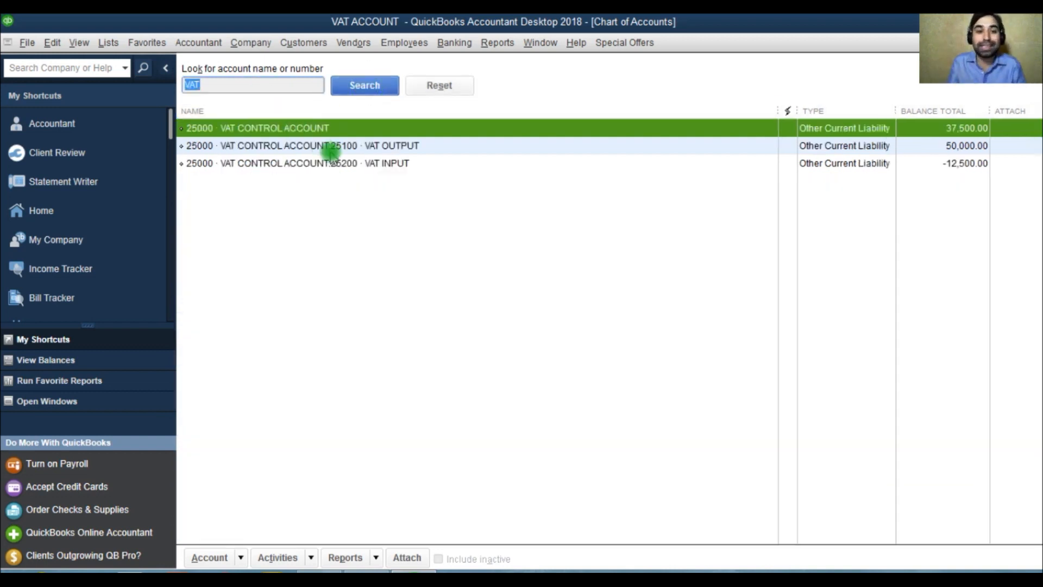
right_click(325, 133)
left_click(292, 129)
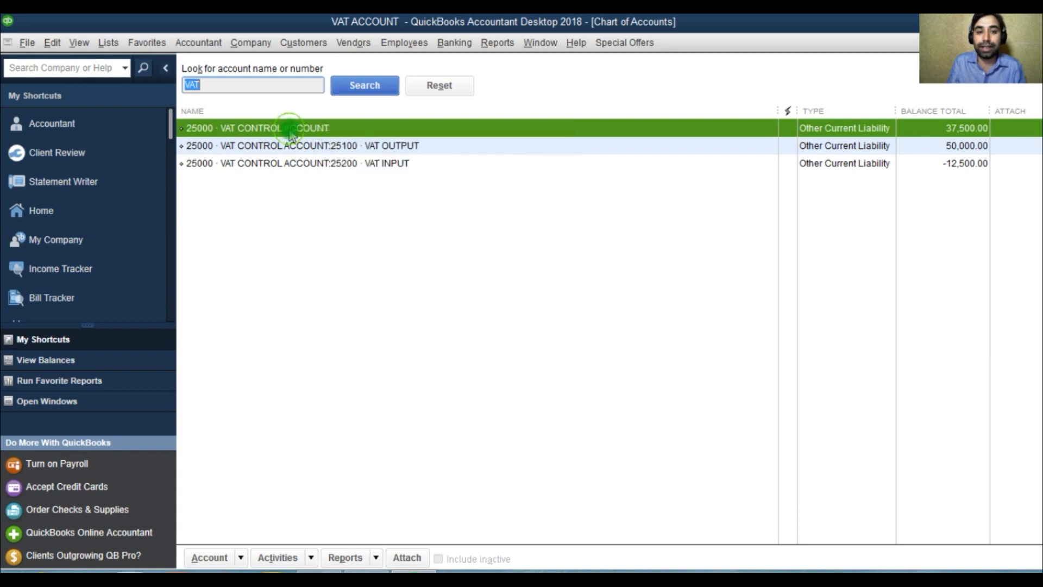
left_click(319, 146)
left_click(319, 164)
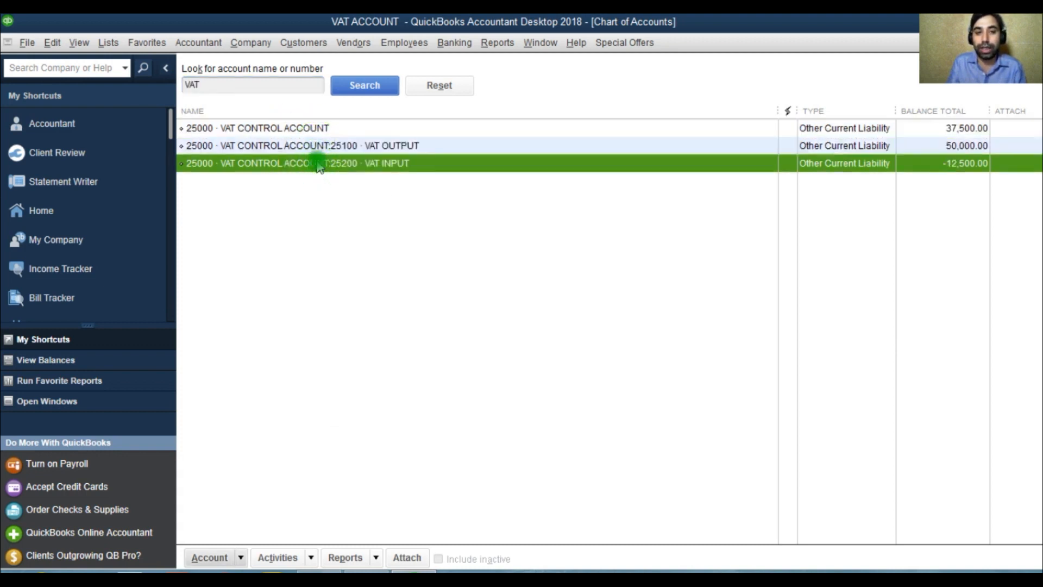
left_click(356, 43)
mouse_move(380, 138)
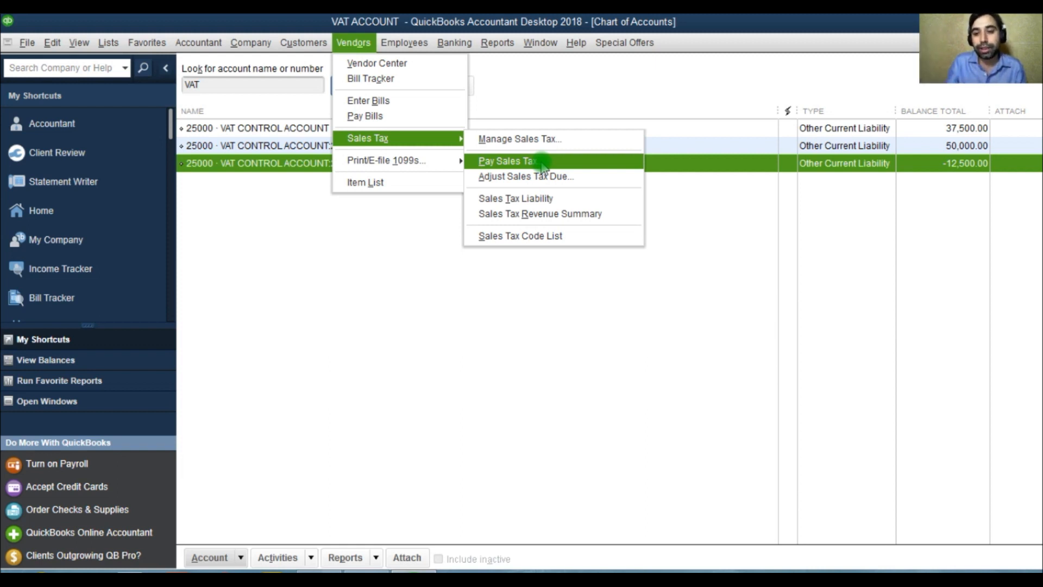
left_click(291, 129)
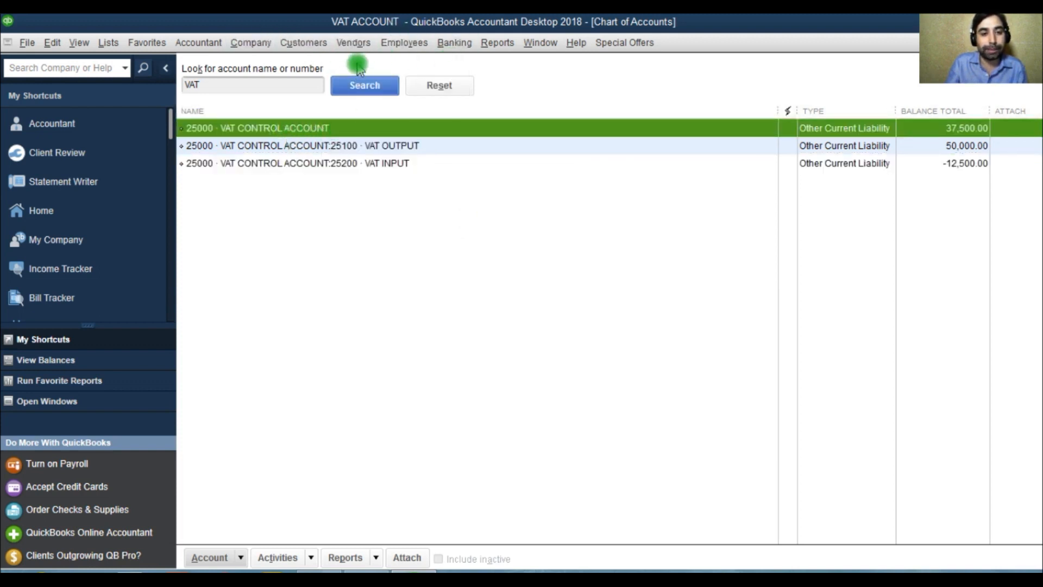
Step: Run the Sales Tax Liability report for all dates again, examine it, and close it without memorizing
left_click(354, 45)
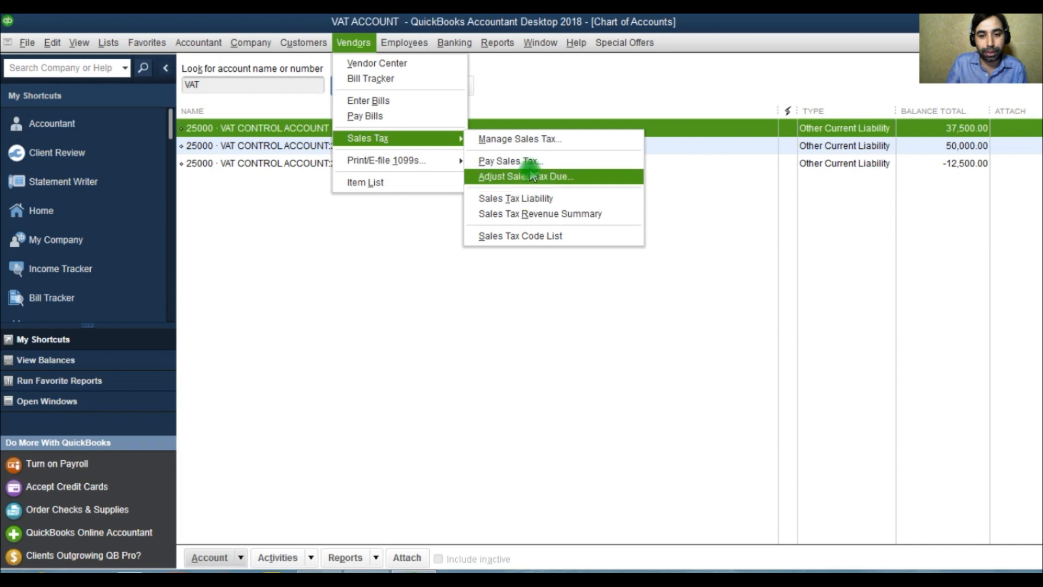
left_click(527, 198)
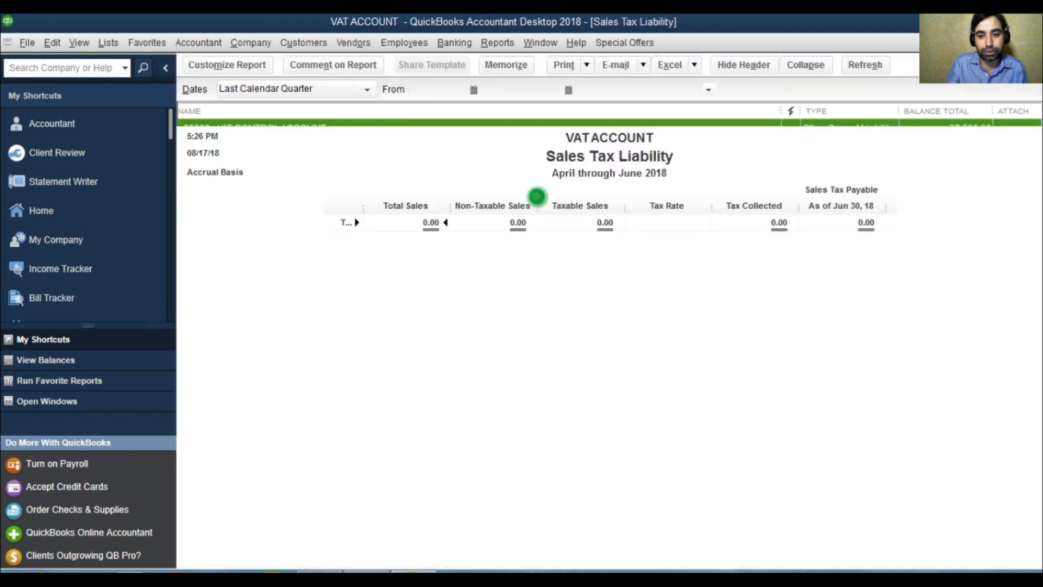
left_click(267, 91)
left_click(267, 109)
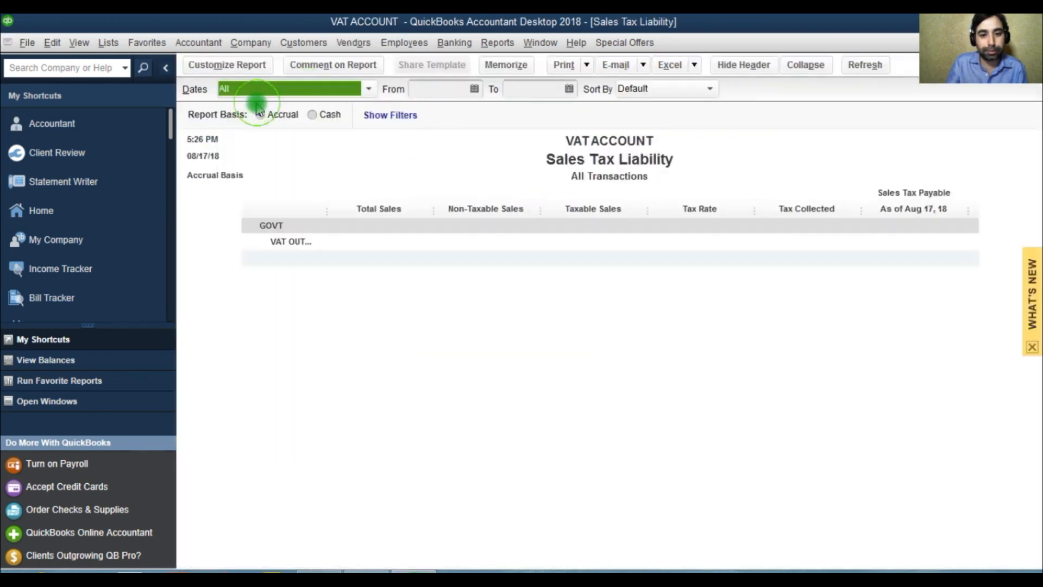
key("Escape")
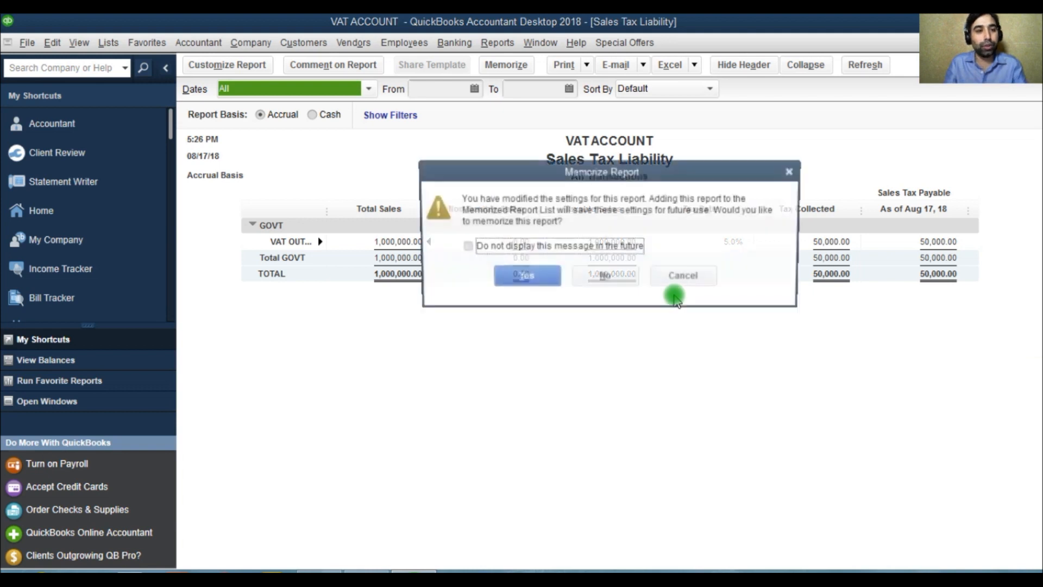
left_click(606, 274)
Step: Run a QuickReport for account 25000 VAT CONTROL ACCOUNT from the chart of accounts
left_click(110, 44)
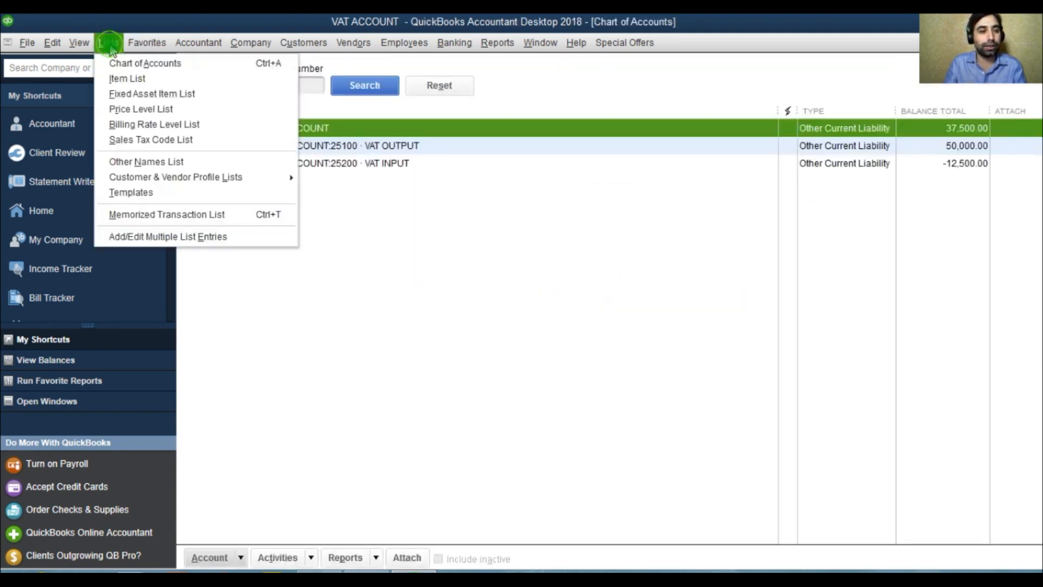
left_click(128, 65)
right_click(239, 126)
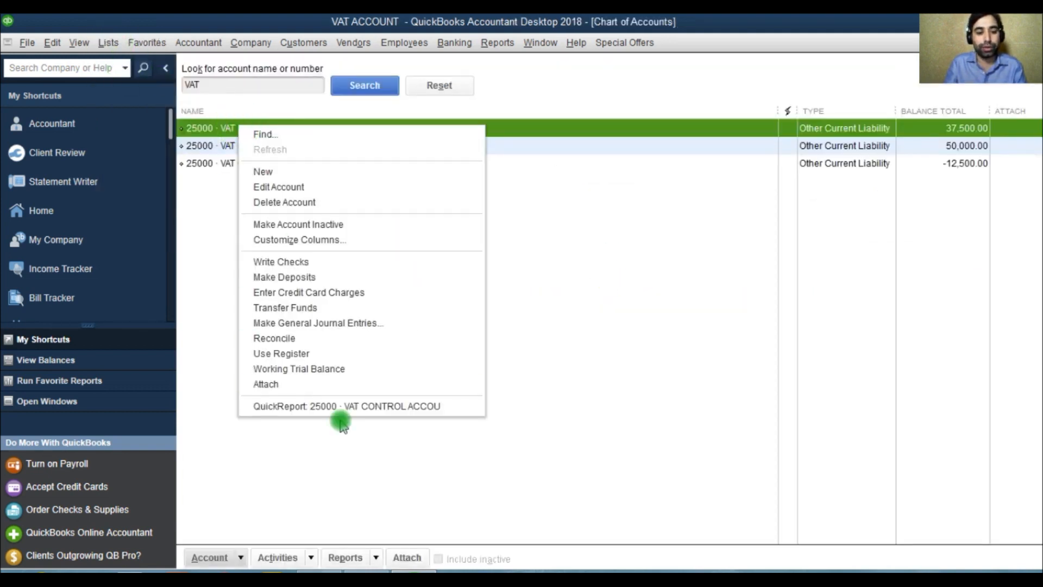
left_click(345, 407)
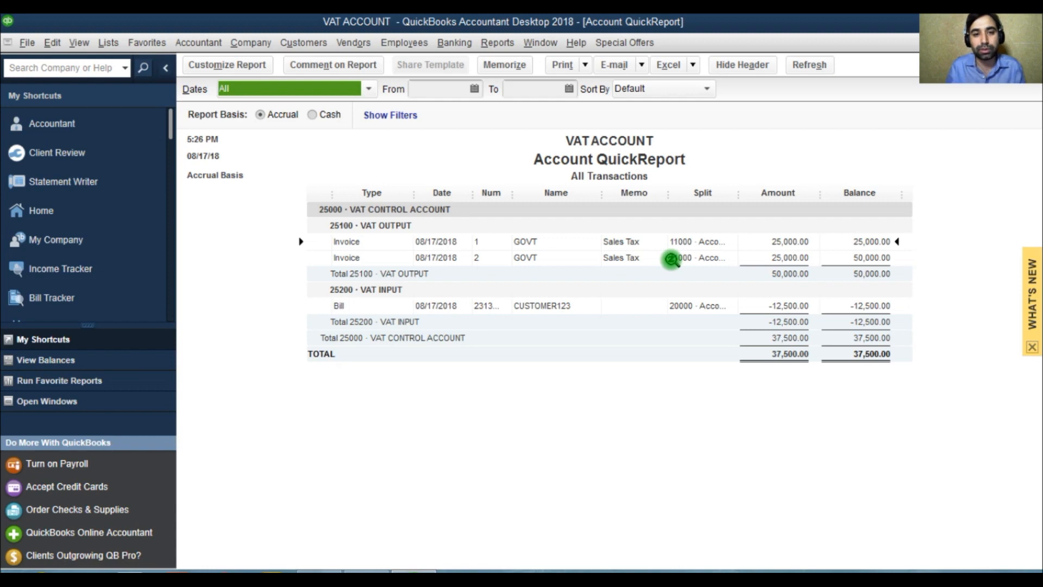
Step: Run the standard Balance Sheet and drill down into the VAT CONTROL ACCOUNT total to see its transactions
left_click(496, 43)
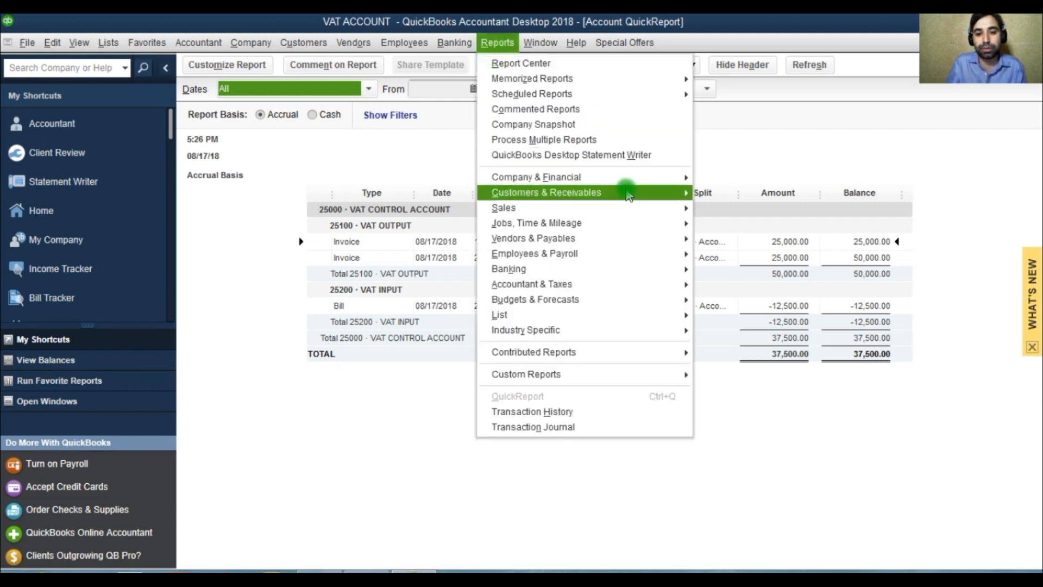
mouse_move(668, 177)
left_click(776, 364)
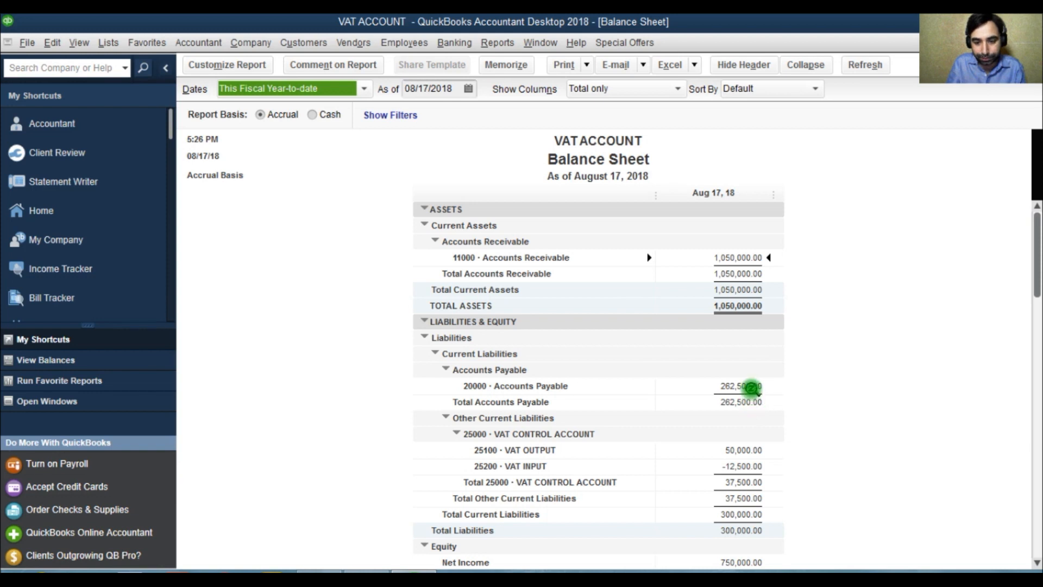
double_click(740, 482)
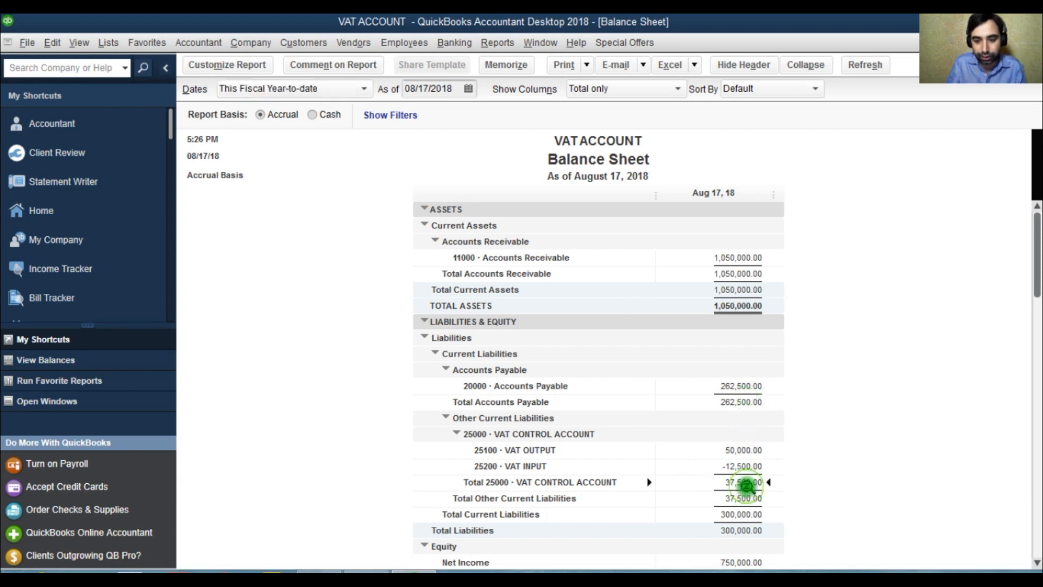
Step: Total the Transactions by Account report by Customer, by Customer type, and finally by Vendor
left_click(760, 93)
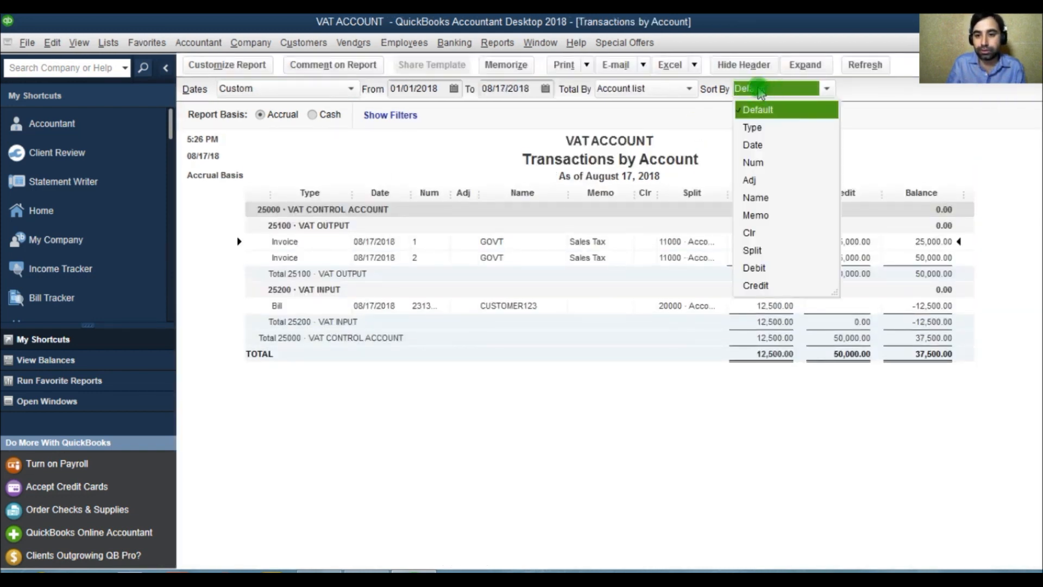
left_click(761, 91)
left_click(625, 91)
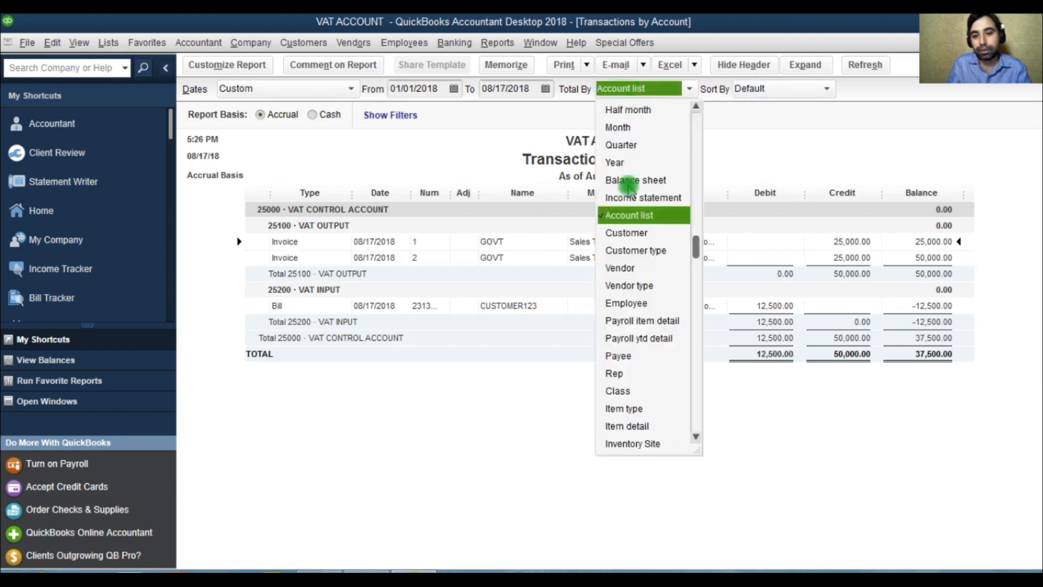
left_click(628, 234)
left_click(639, 90)
left_click(635, 239)
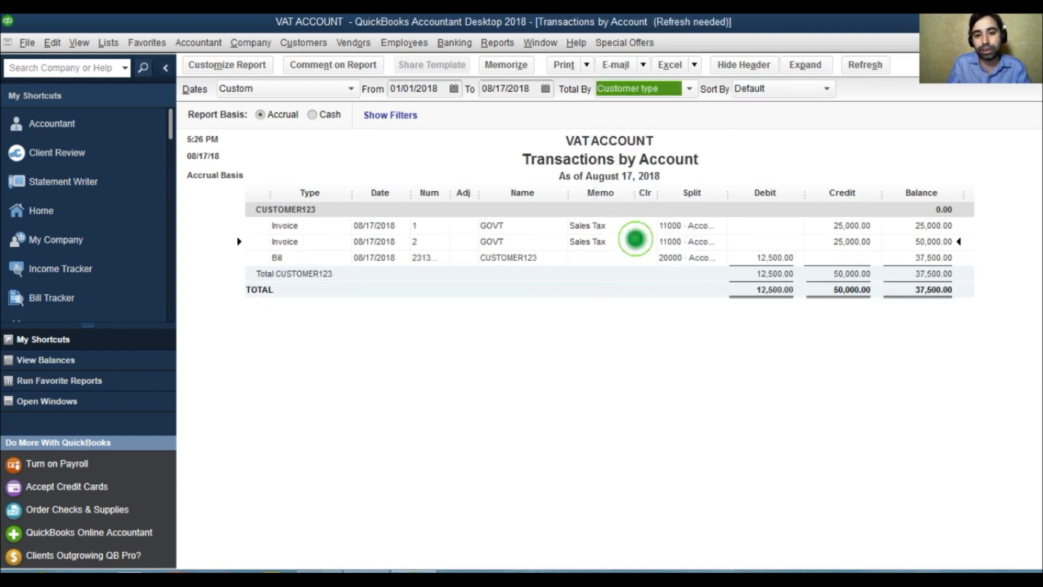
left_click(649, 89)
left_click(622, 238)
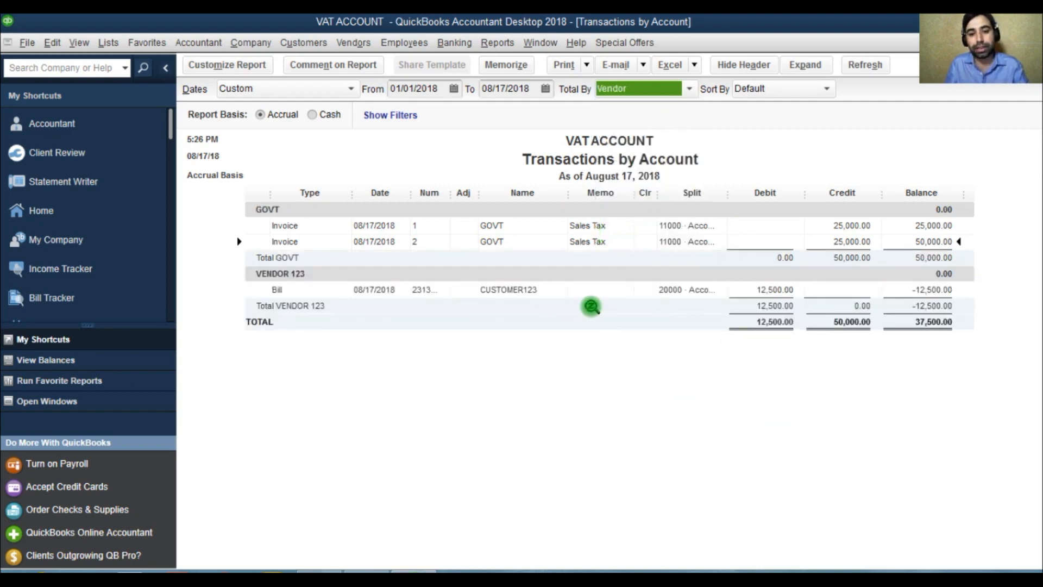
Step: Look at the report's customization settings, cancel them, and close the Transactions by Account report without memorizing it
left_click(227, 64)
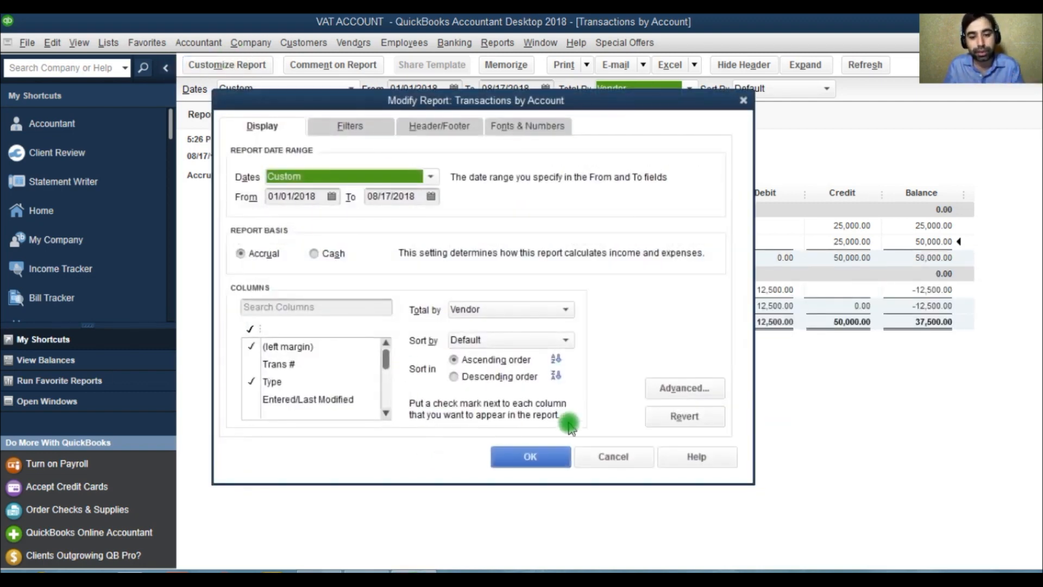
left_click(612, 460)
key("Escape")
key("Escape")
key("Escape")
left_click(606, 277)
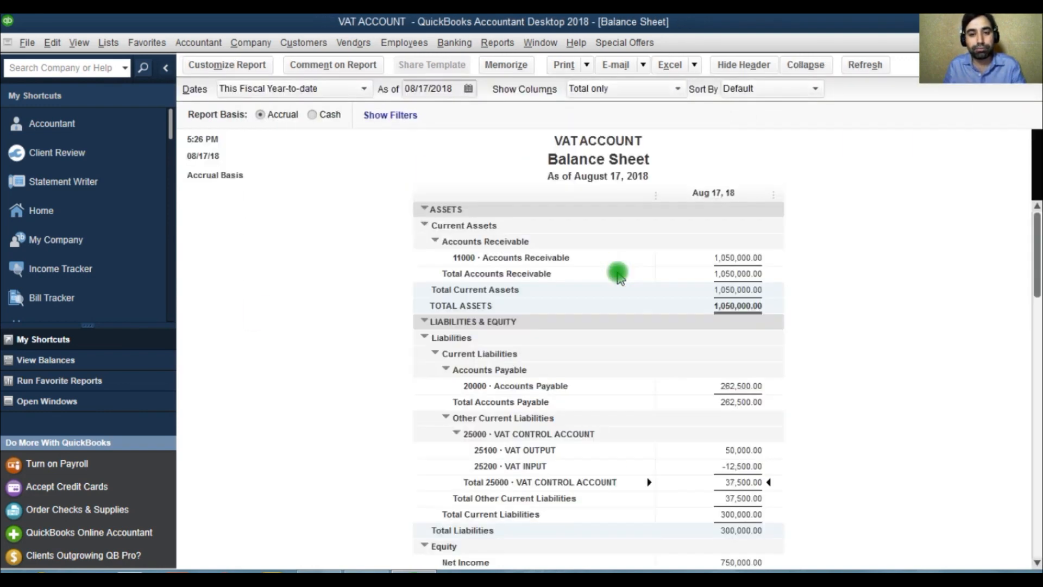
Step: Drill down into the VAT INPUT amount on the Balance Sheet and close all open windows
double_click(720, 471)
key("Escape")
key("Escape")
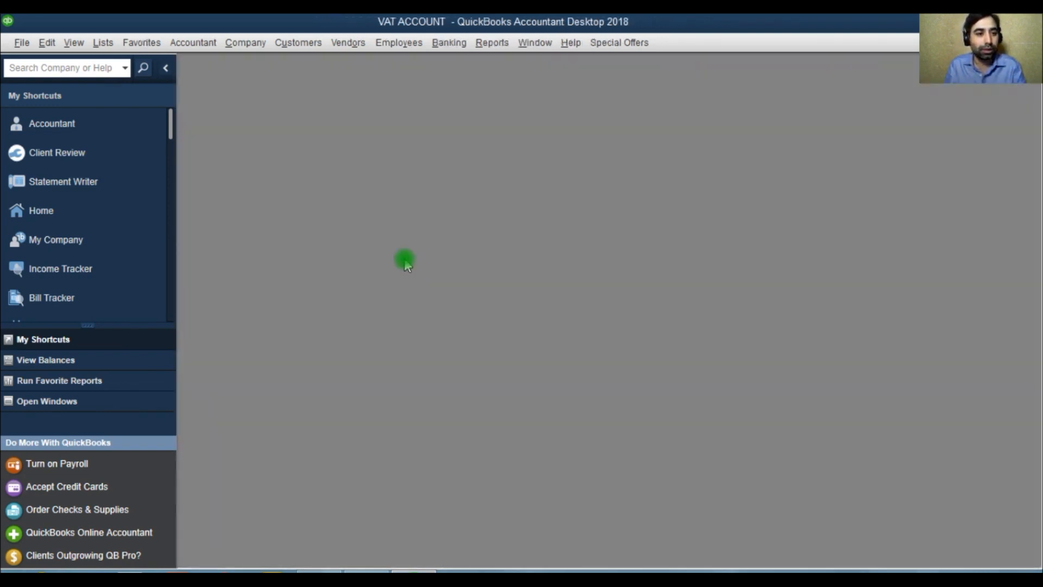
Step: Reopen the chart of accounts as a maximized window and select account 25000 VAT CONTROL ACCOUNT
left_click(103, 42)
left_click(130, 63)
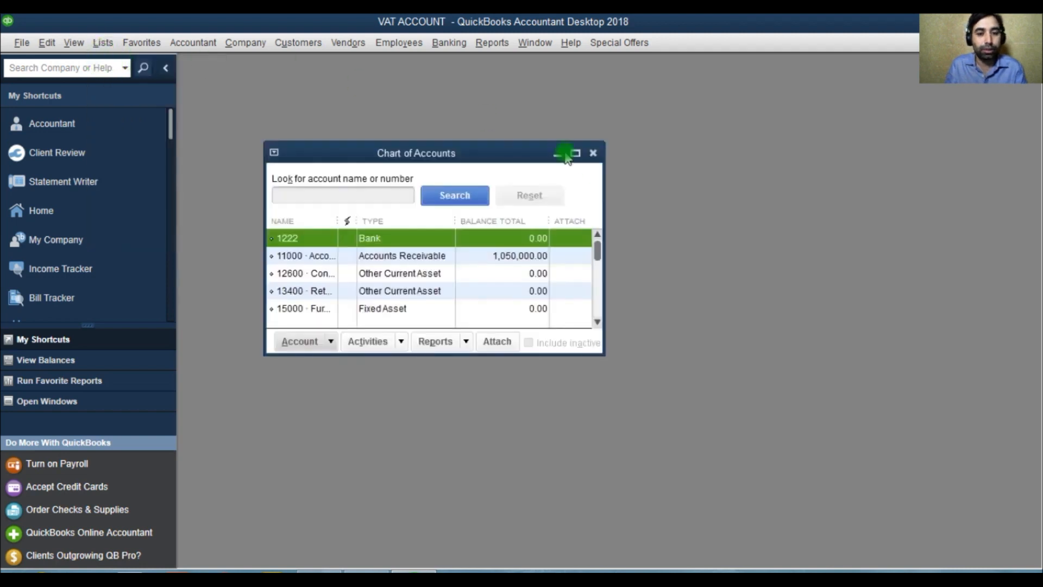
left_click(576, 153)
left_click(311, 268)
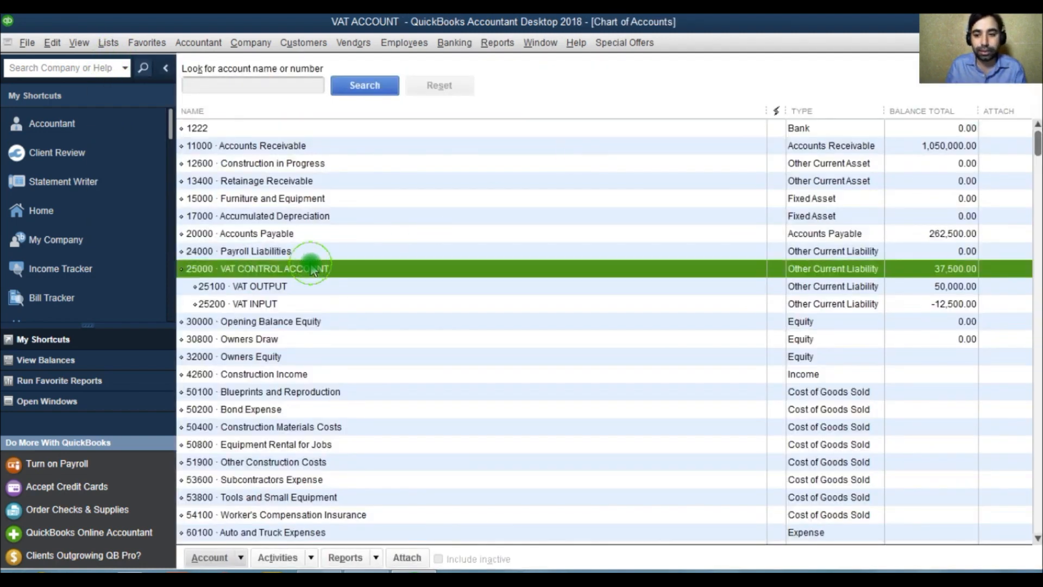